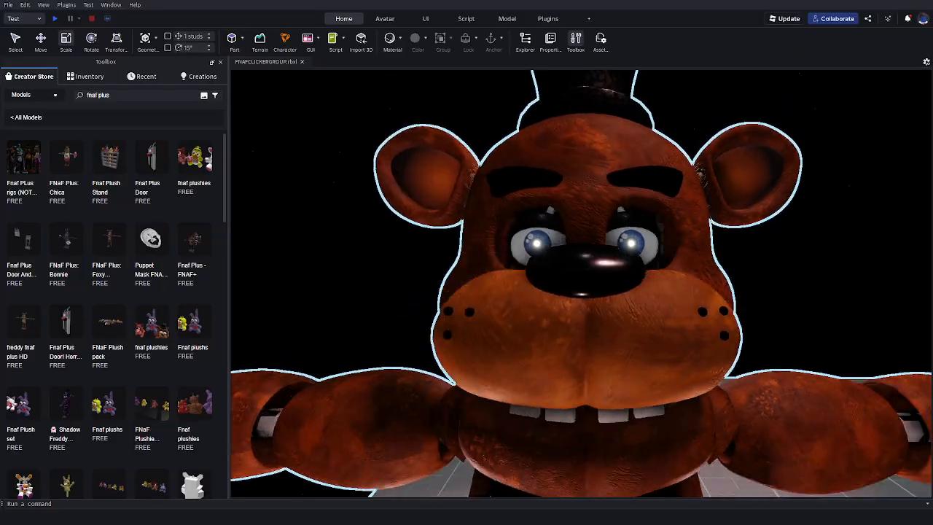
Compare the lit Freddy model with the unlit Freddy model up close and from several angles
key(s)
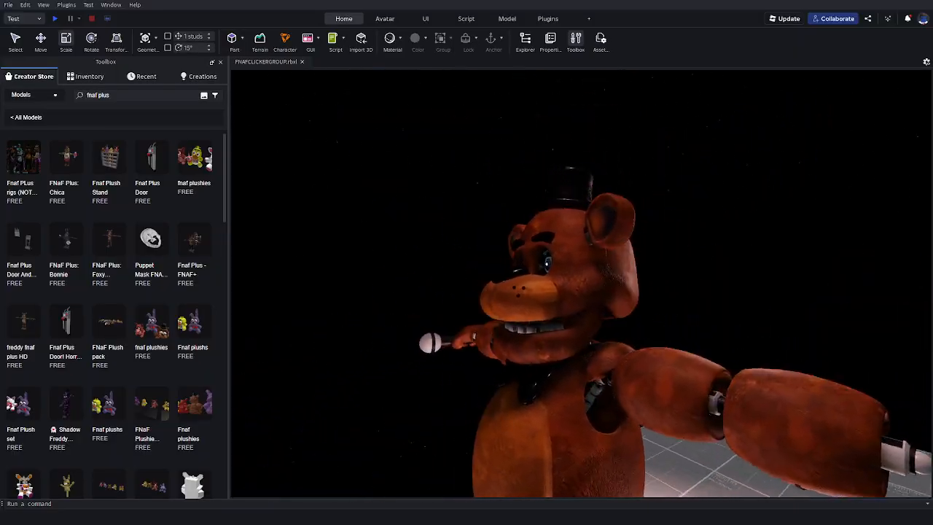
key(a)
mouse_move(580, 284)
right_down()
mouse_move(685, 283)
mouse_move(543, 273)
mouse_move(593, 277)
mouse_move(581, 291)
right_up()
key(s)
key(w)
key(a)
key(s)
key(w)
key(s)
key(w)
key(w)
key(w)
key(s)
key(w)
key(w)
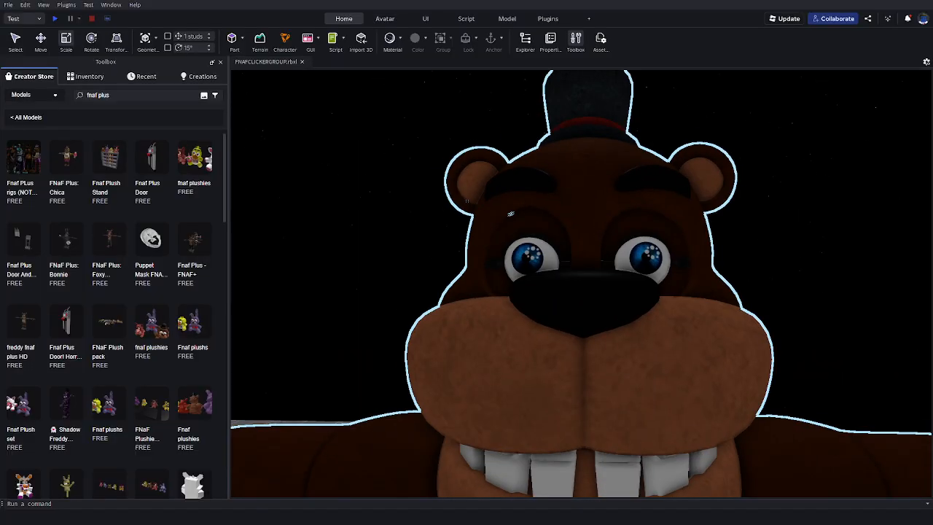
key(s)
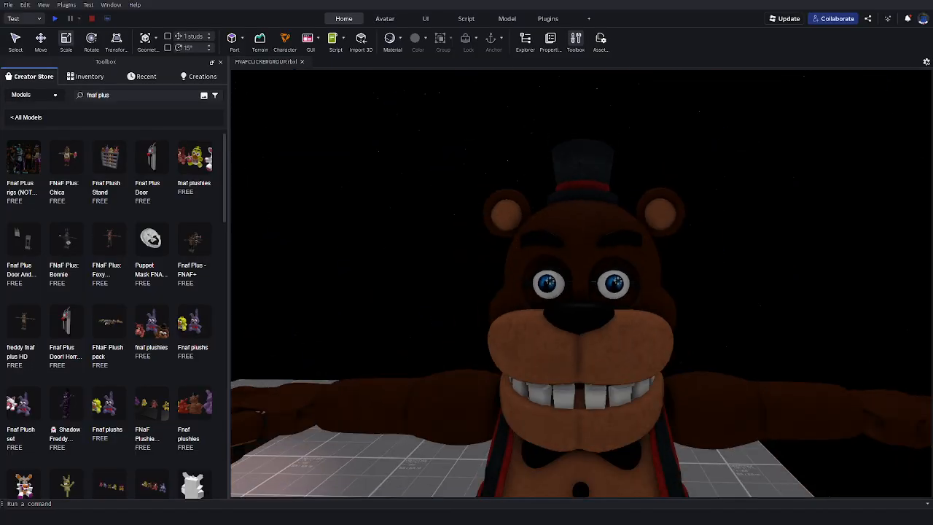
right_drag(581, 283, 495, 281)
key(w)
key(w)
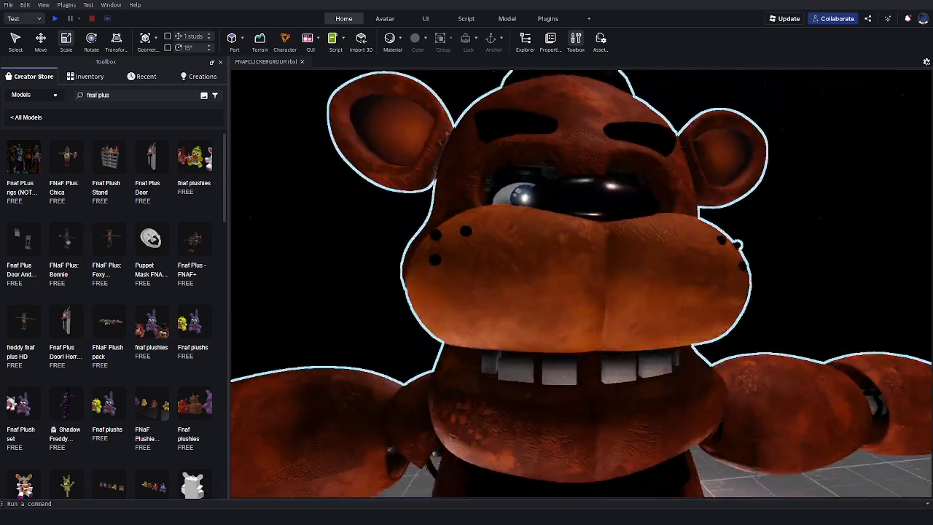
key(s)
right_drag(537, 222, 522, 257)
key(w)
Ungroup the model that holds the baseplate and the lit Freddy, and select that Freddy on its own
click(540, 241)
key(s)
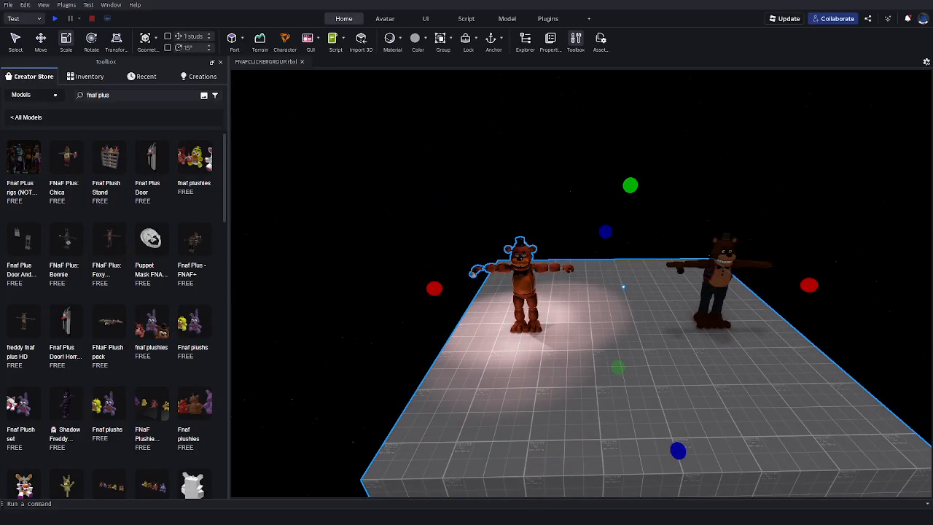
key(ctrl+u)
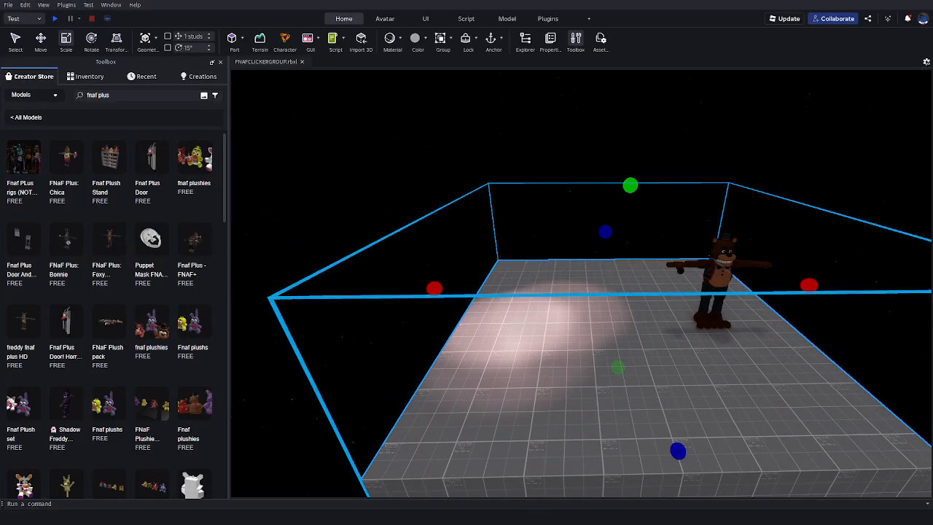
click(524, 242)
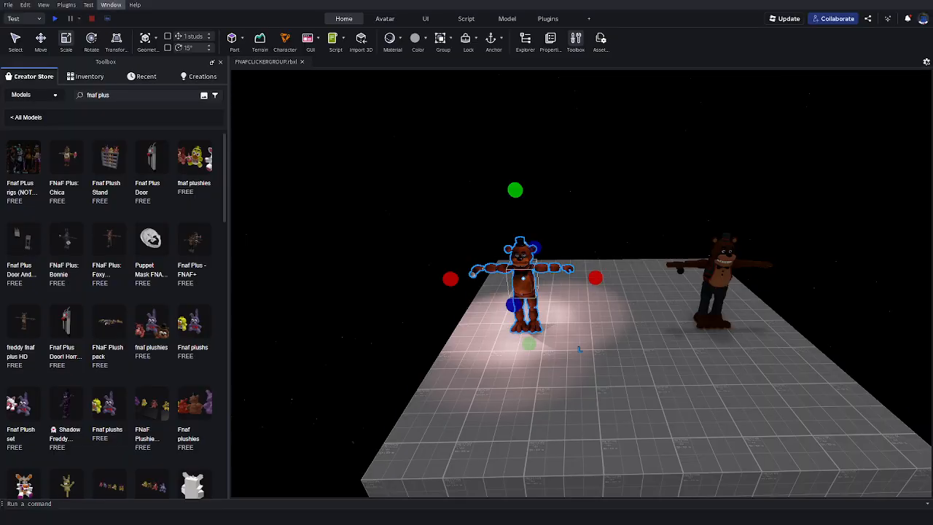
right_drag(539, 281, 497, 280)
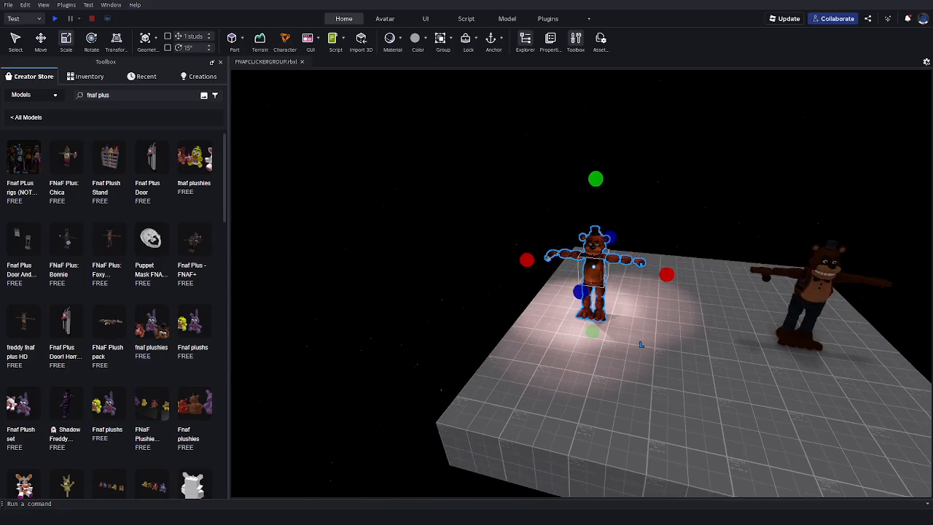
Show the Explorer and select all five Light parts in the Lights folder under Freddy's HumanoidRootPart
drag(265, 61, 351, 147)
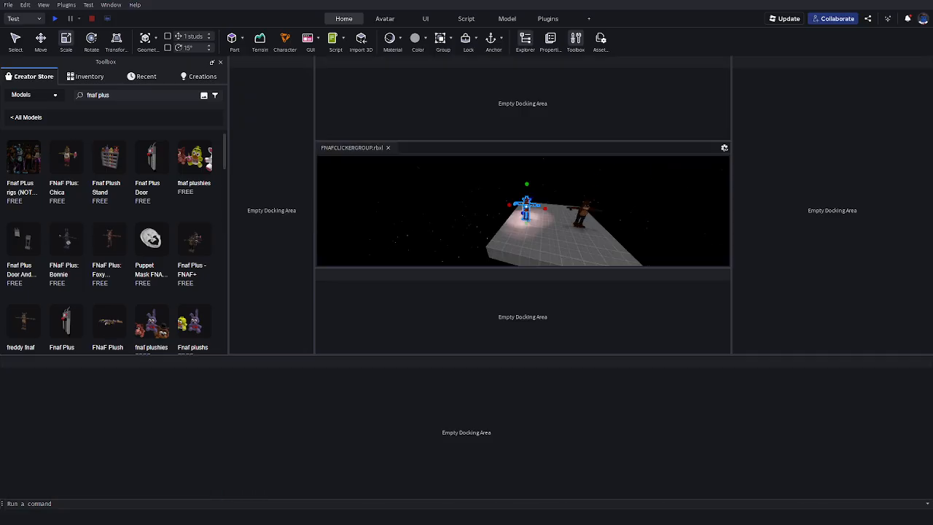
drag(351, 147, 540, 344)
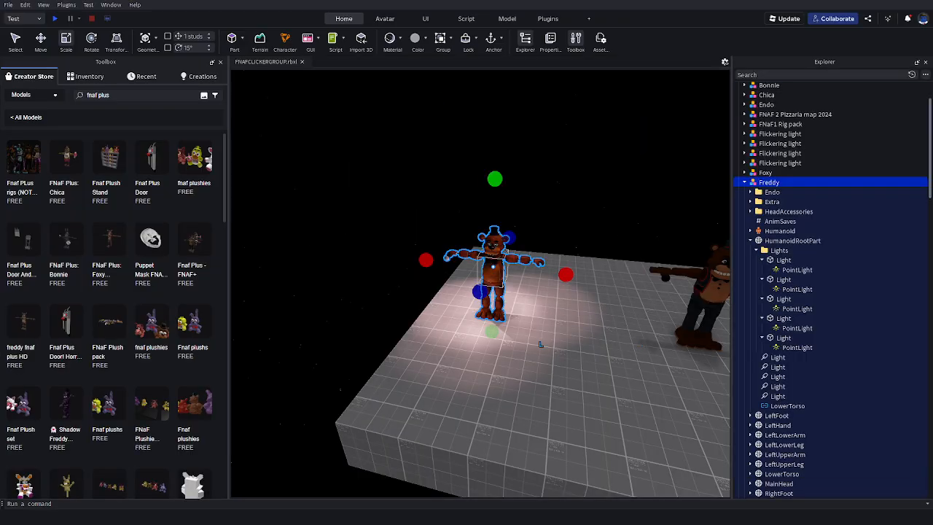
right_drag(541, 344, 575, 319)
key(w)
key(s)
key(w)
key(w)
key(a)
click(784, 261)
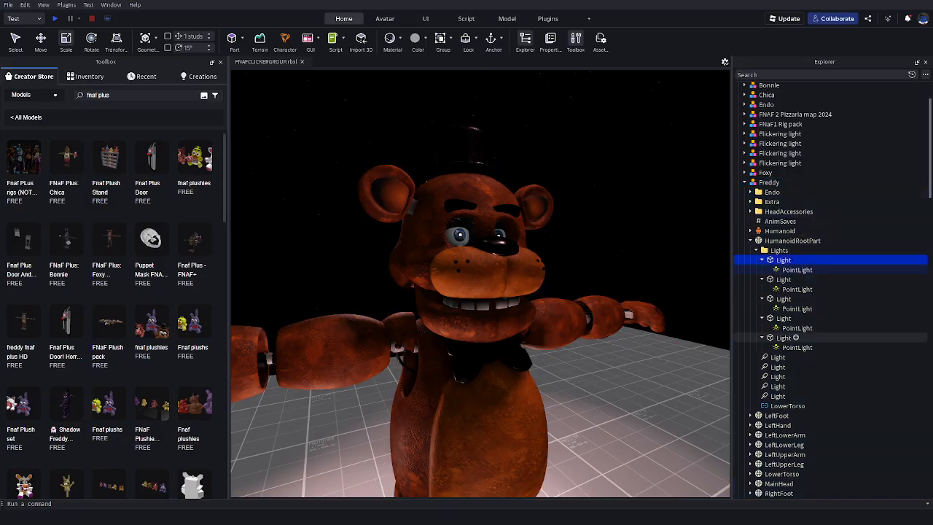
shift+click(783, 338)
key(s)
right_drag(583, 313, 533, 325)
key(w)
key(s)
key(d)
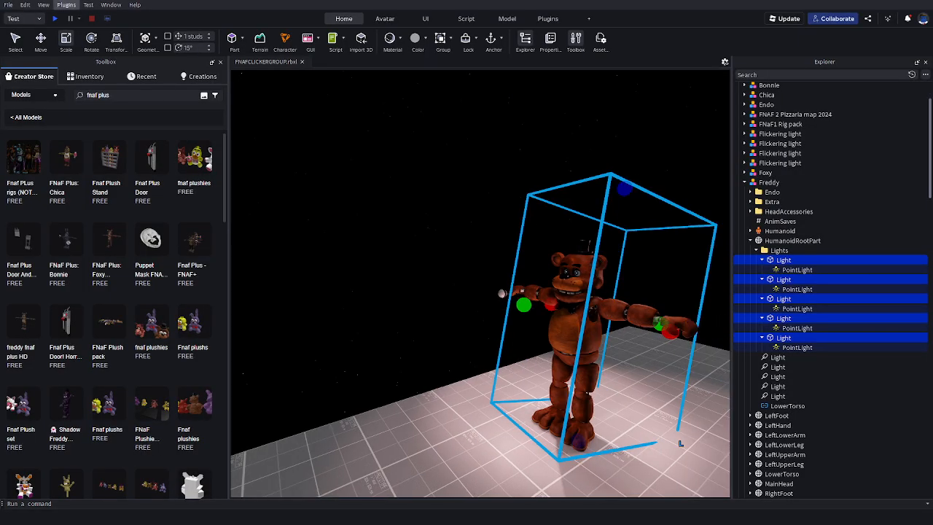
Show the Properties and set the five Light parts' size to 1 and transparency to 0
click(550, 41)
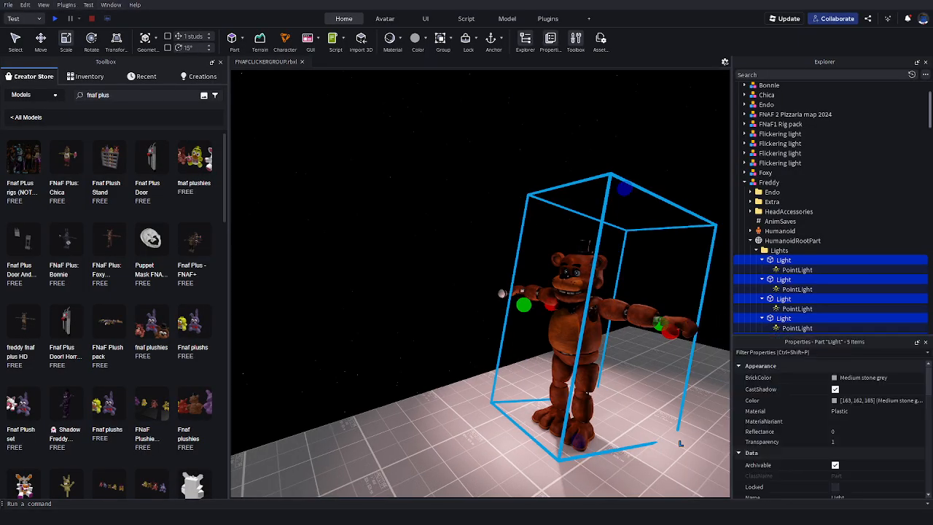
right_drag(550, 219, 552, 244)
scroll(831, 429, down, 4)
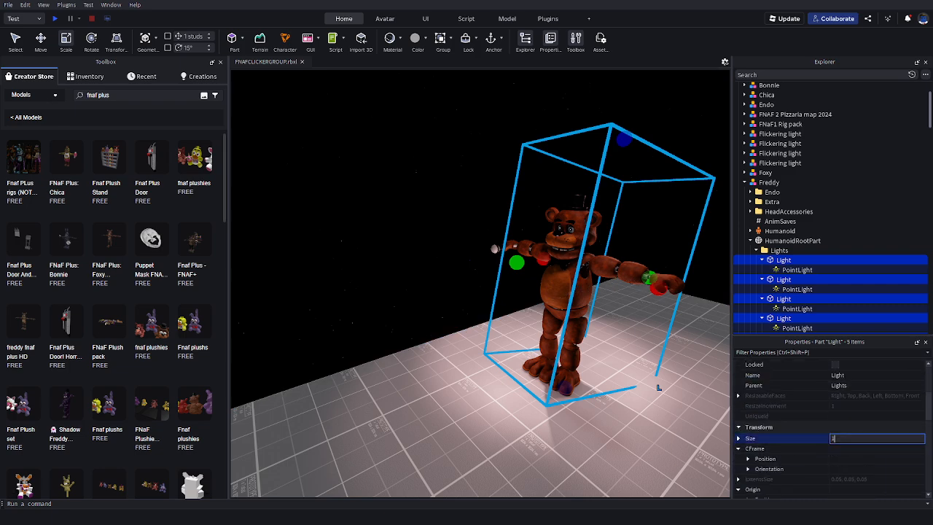
key(Return)
scroll(845, 406, up, 4)
click(845, 441)
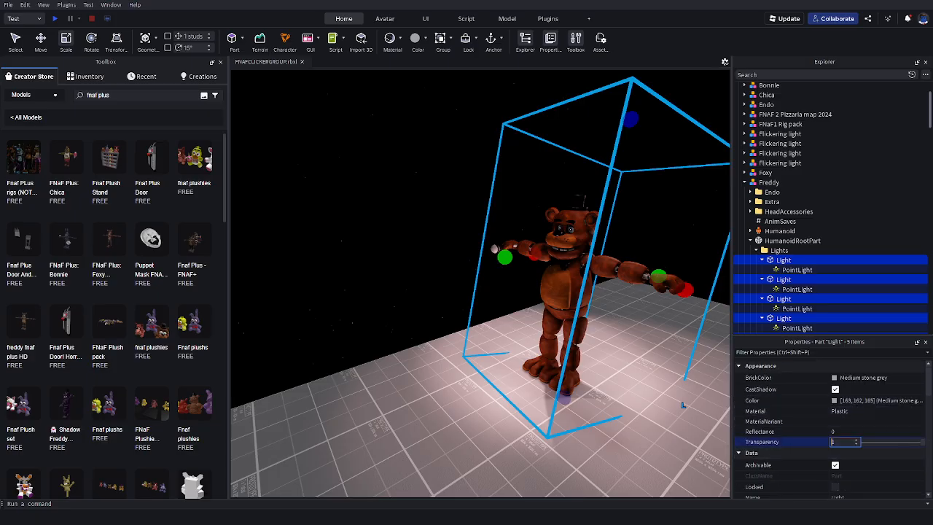
text(0)
key(Return)
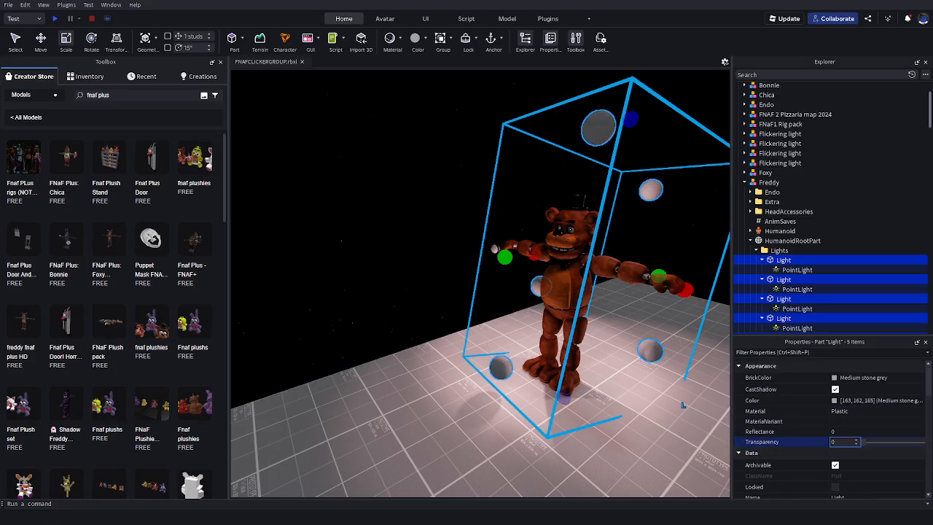
Deselect the Light parts and examine how the light spheres are placed around Freddy
click(683, 405)
key(a)
right_drag(682, 405, 714, 397)
key(w)
key(w)
key(a)
key(w)
key(s)
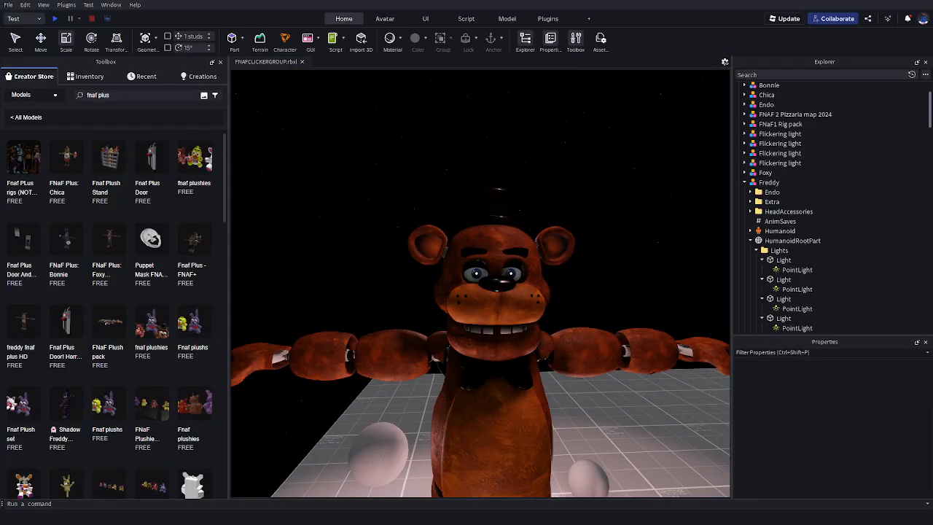
key(s)
key(d)
scroll(795, 258, down, 2)
key(s)
mouse_move(496, 284)
right_down()
mouse_move(502, 310)
mouse_move(535, 286)
mouse_move(494, 273)
right_up()
key(w)
Select the unlit freddy model and compare its shading with the Freddy surrounded by lights
click(489, 299)
key(w)
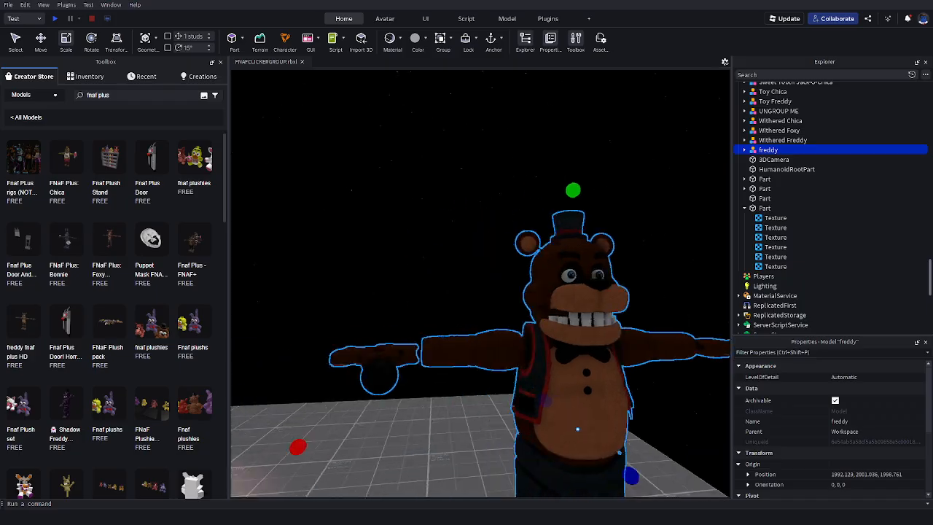
key(w)
right_drag(494, 277, 470, 284)
key(s)
key(d)
key(w)
key(w)
key(a)
key(s)
key(w)
key(s)
key(w)
key(s)
key(w)
key(w)
key(s)
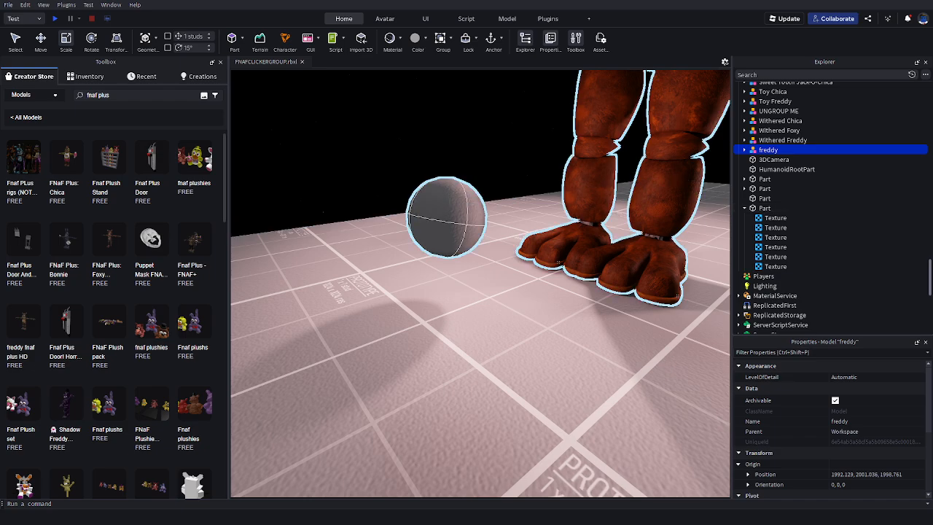
Inspect the first Light part above Freddy and the settings and reach of its PointLight
click(607, 282)
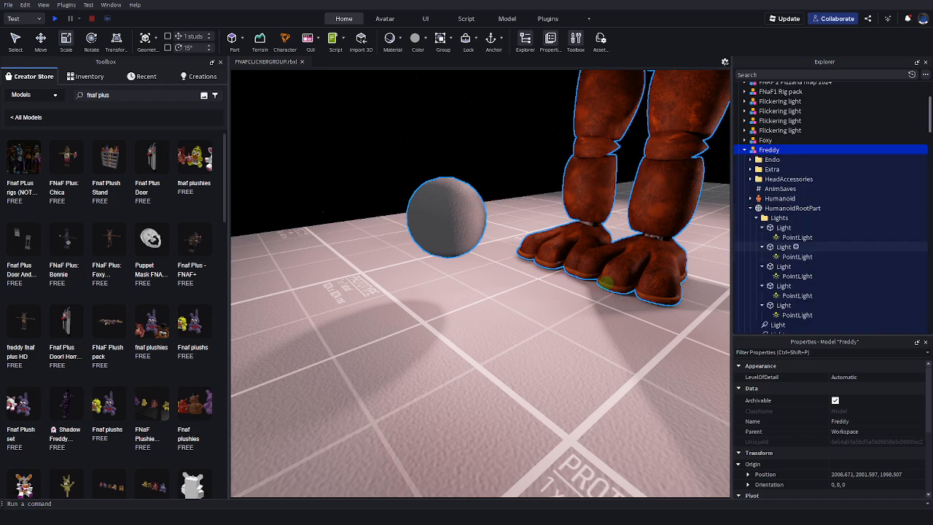
click(797, 237)
key(f)
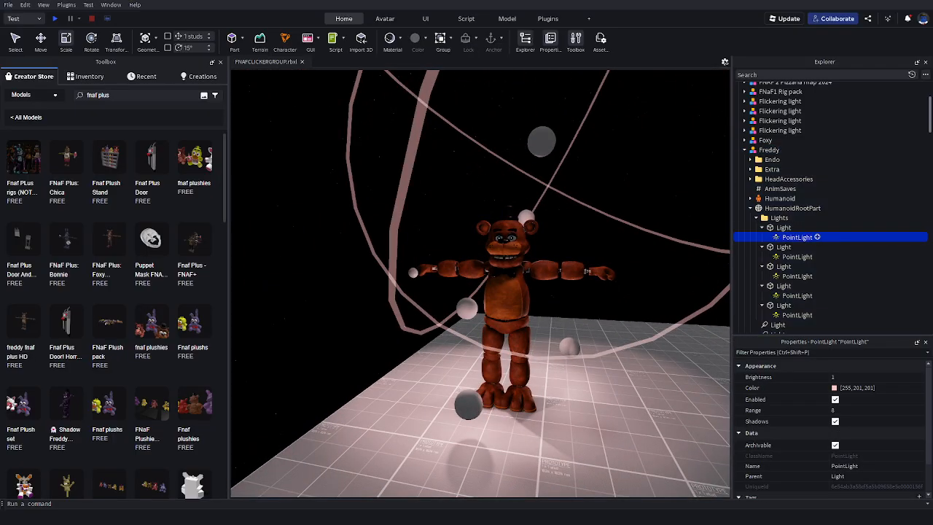
click(784, 227)
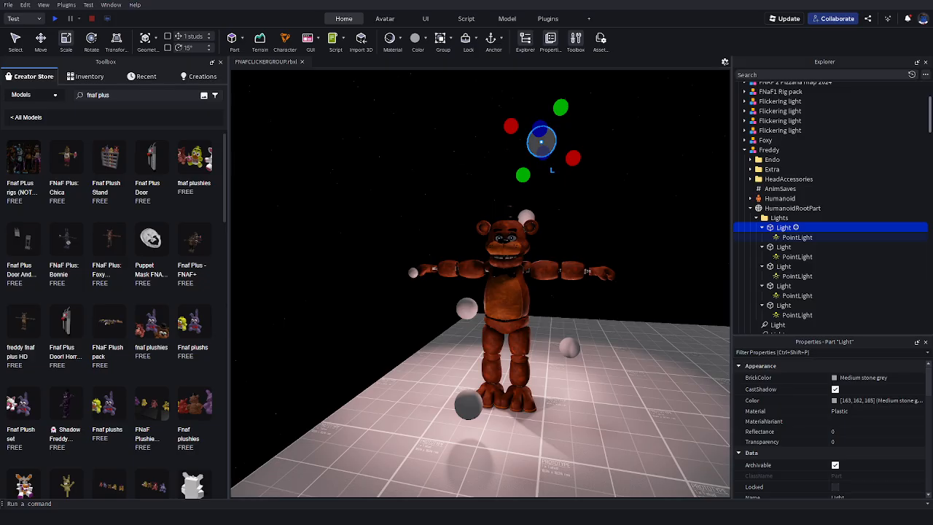
mouse_move(481, 284)
right_down()
mouse_move(495, 292)
mouse_move(532, 270)
mouse_move(486, 280)
mouse_move(487, 297)
right_up()
key(e)
click(494, 274)
scroll(494, 274, up, 2)
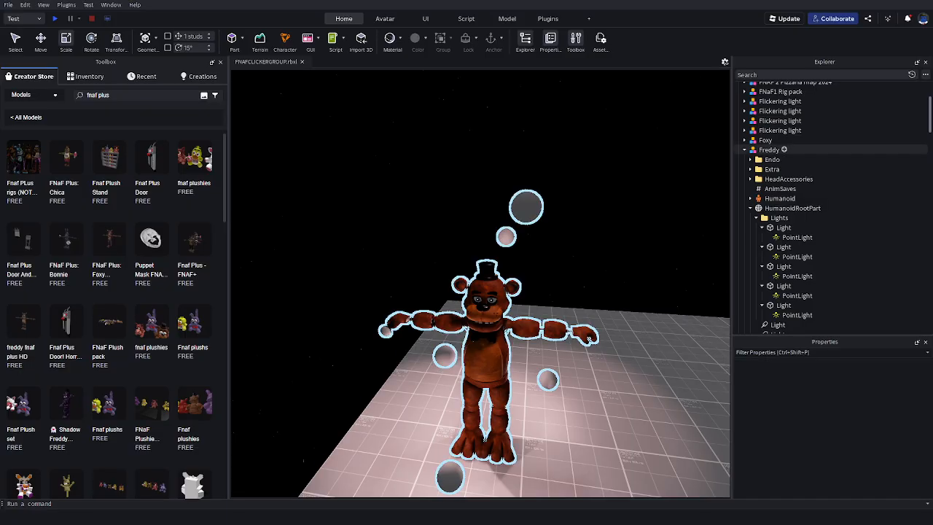
mouse_move(471, 321)
right_down()
mouse_move(470, 371)
mouse_move(471, 325)
right_up()
scroll(471, 326, up, 4)
scroll(471, 326, down, 3)
key(s)
key(d)
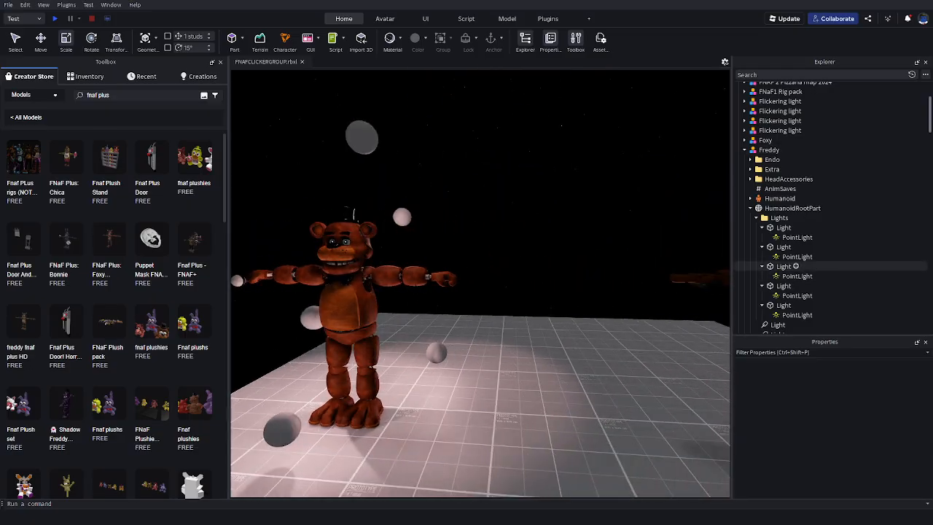
Select the third Light's PointLight and examine its range outline around Freddy from several viewpoints
click(785, 267)
click(796, 276)
mouse_move(472, 320)
right_down()
mouse_move(438, 357)
mouse_move(470, 328)
right_up()
scroll(471, 321, up, 4)
scroll(471, 321, down, 4)
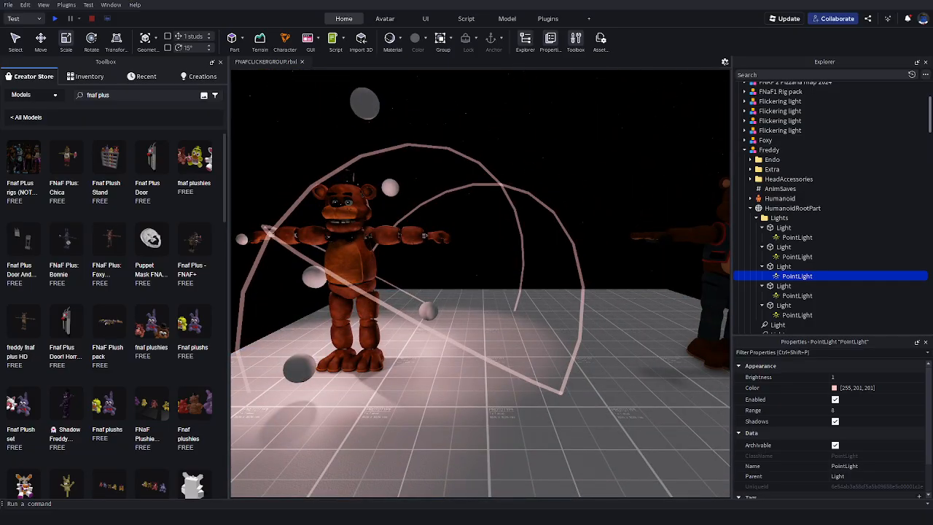
key(w)
right_drag(437, 328, 411, 314)
key(s)
key(s)
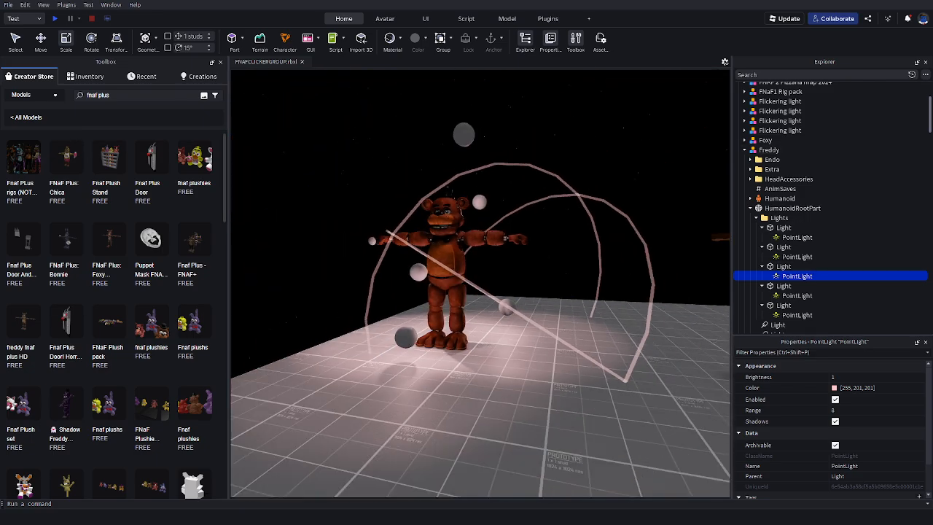
right_drag(466, 292, 488, 299)
key(w)
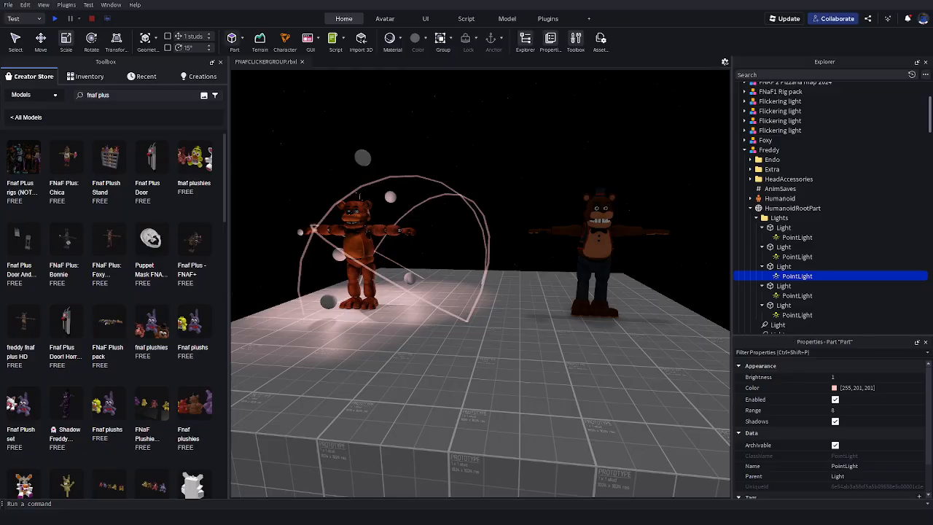
Insert a block part on the baseplate in front of and between the two Freddys, and add a SpotLight to it
click(484, 236)
drag(482, 277, 503, 333)
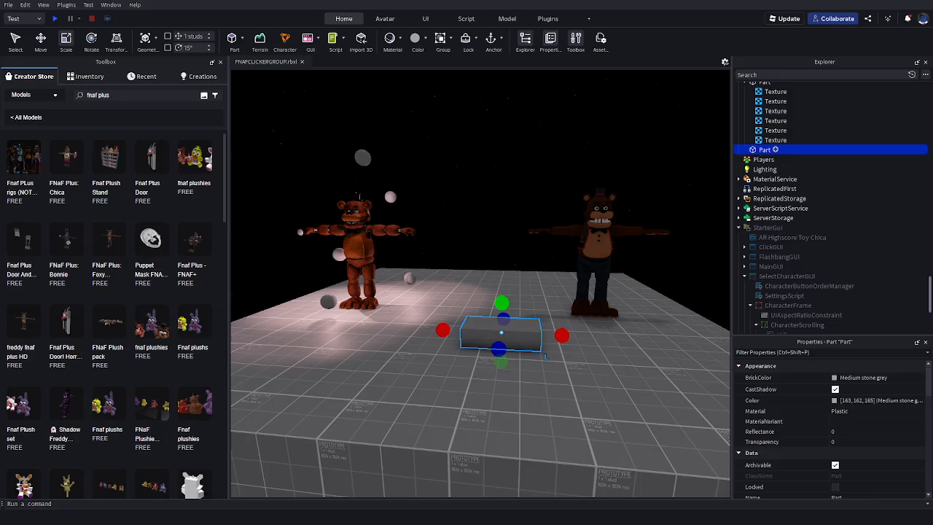
key(Return)
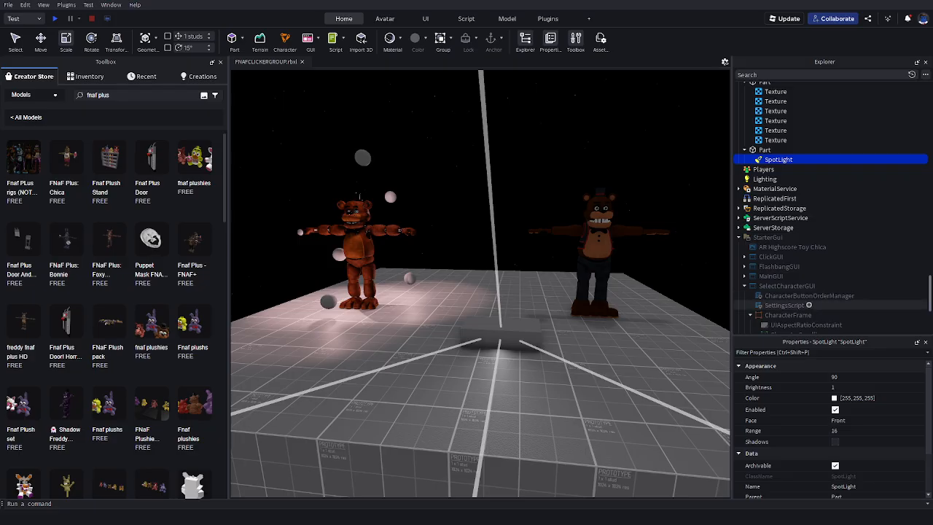
Collapse SelectCharacterGUI and StarterGui in the Explorer
scroll(772, 251, down, 2)
click(744, 232)
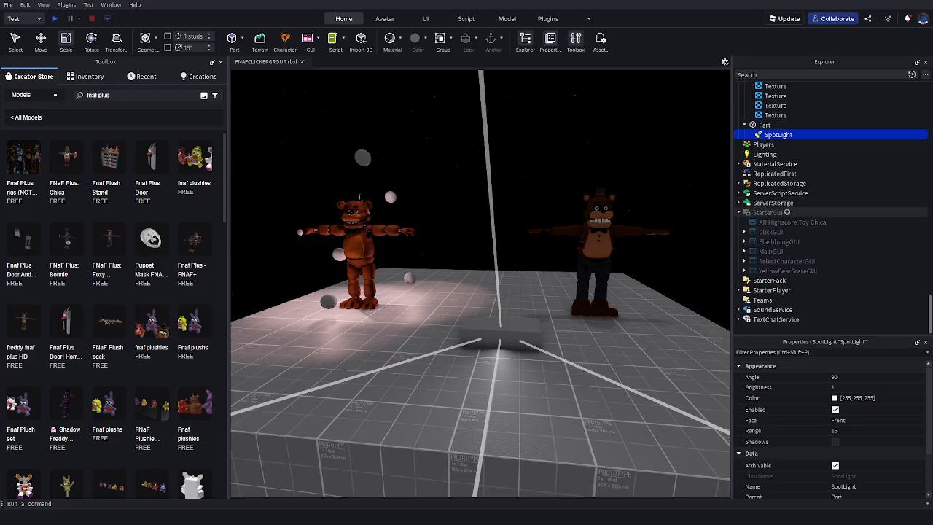
click(738, 212)
Set the SpotLight's range to 24, brightness to 3.28 and angle to 27
right_drag(481, 324, 569, 313)
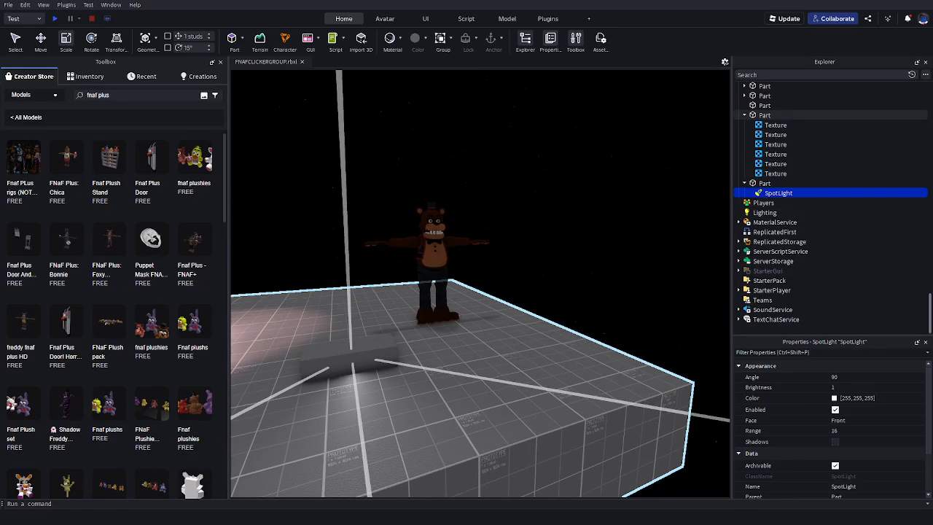
key(a)
right_drag(401, 325, 568, 320)
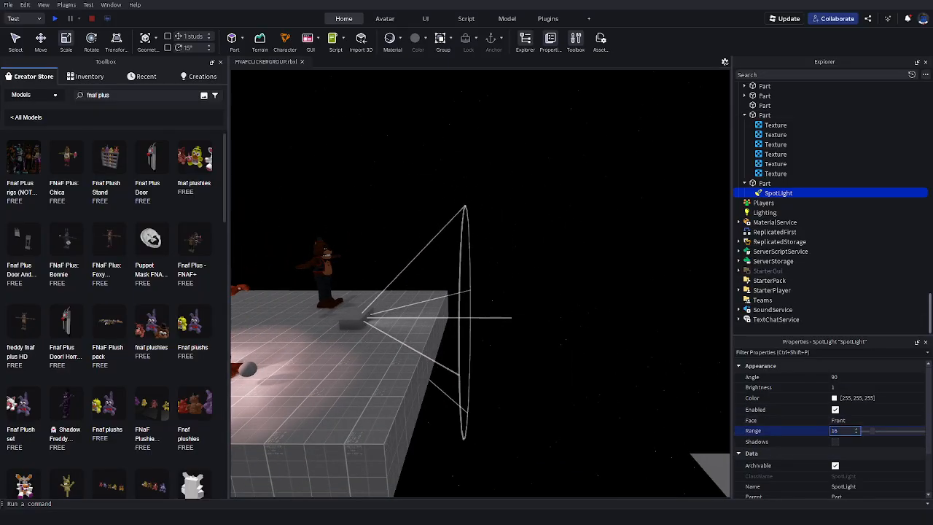
drag(871, 430, 874, 431)
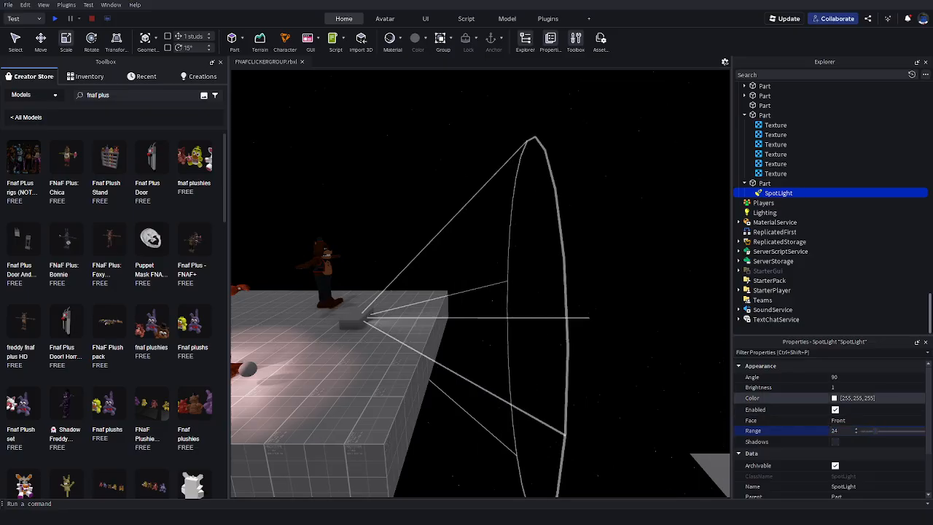
click(839, 387)
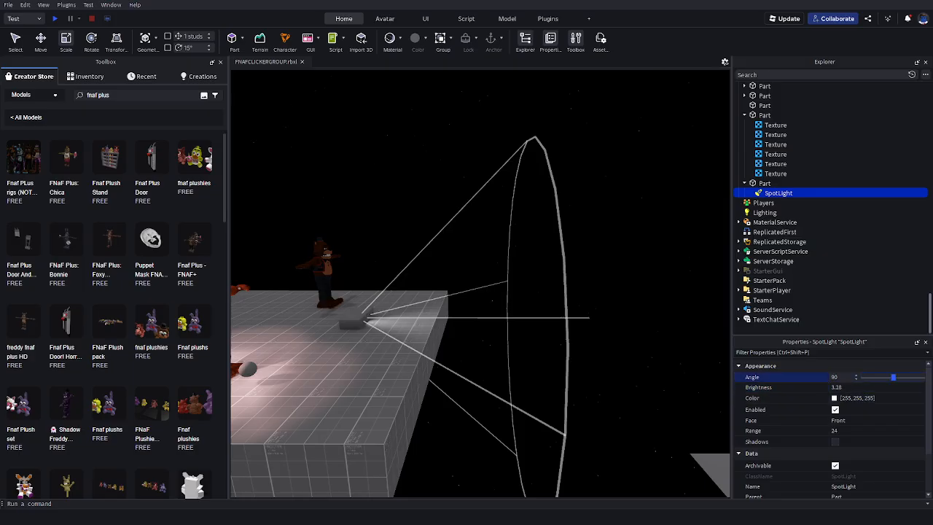
drag(893, 378, 872, 377)
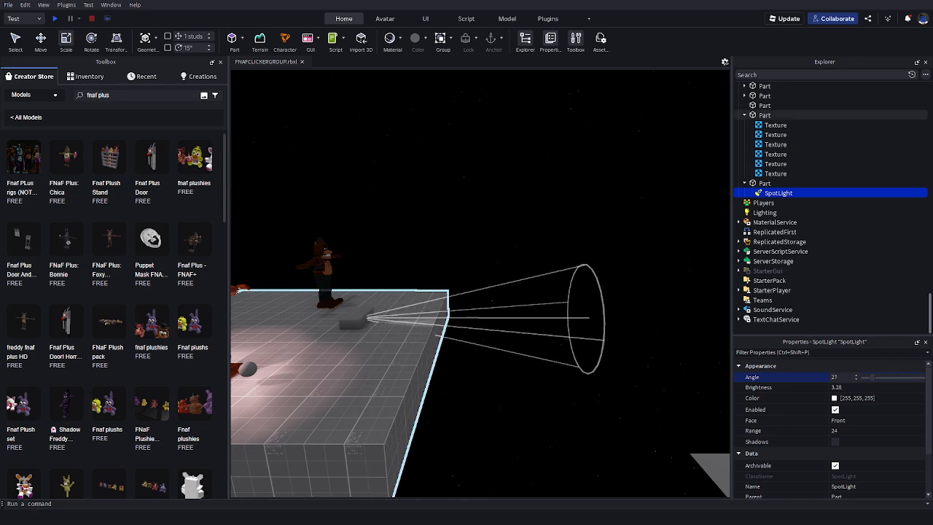
Reposition the SpotLight part between the two Freddys and raise it to about the unlit Freddy's head height
key(s)
right_drag(408, 342, 430, 342)
key(w)
key(w)
key(s)
drag(423, 335, 464, 280)
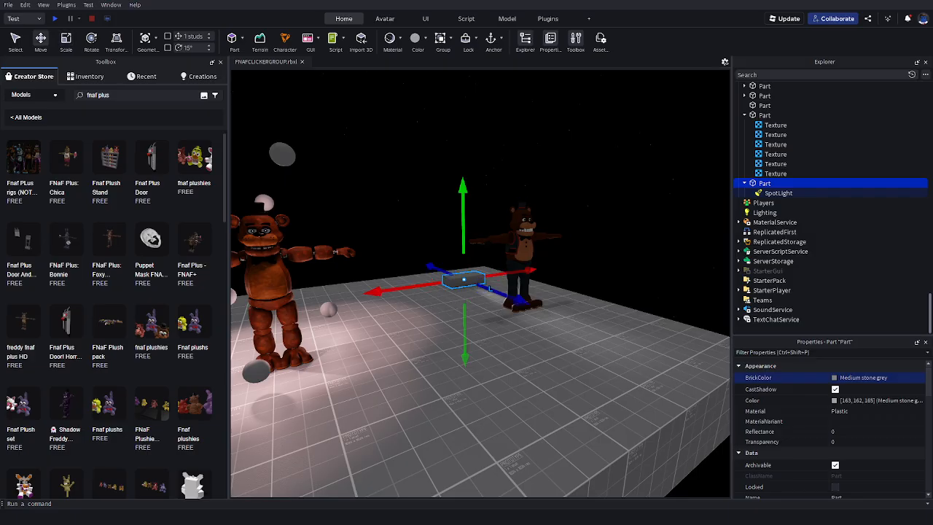
click(467, 255)
click(464, 279)
drag(463, 200, 462, 140)
Slide the SpotLight part across the baseplate until it floats behind the unlit Freddy at head height
key(w)
mouse_move(462, 139)
right_down()
mouse_move(415, 120)
mouse_move(466, 138)
right_up()
drag(493, 258, 581, 263)
key(d)
right_drag(580, 263, 539, 262)
click(561, 255)
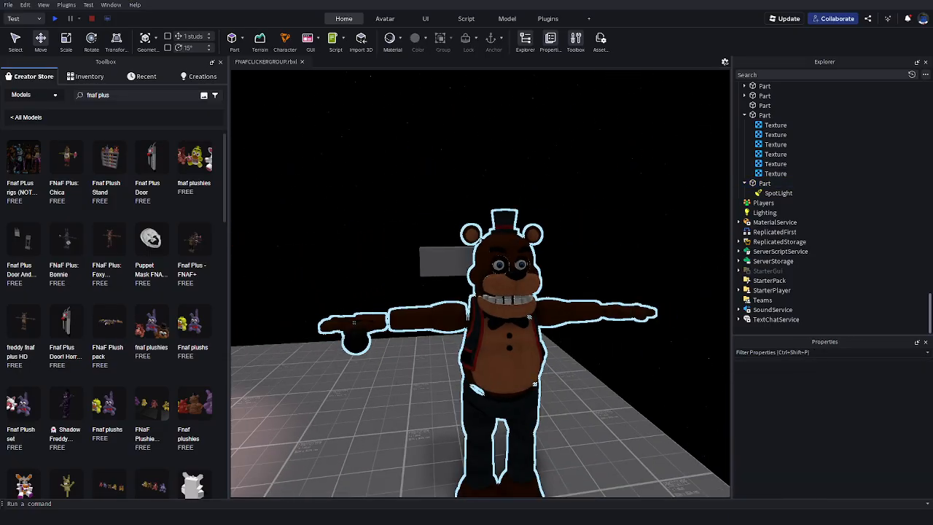
click(448, 262)
drag(379, 264, 347, 264)
key(w)
right_drag(348, 264, 371, 227)
key(a)
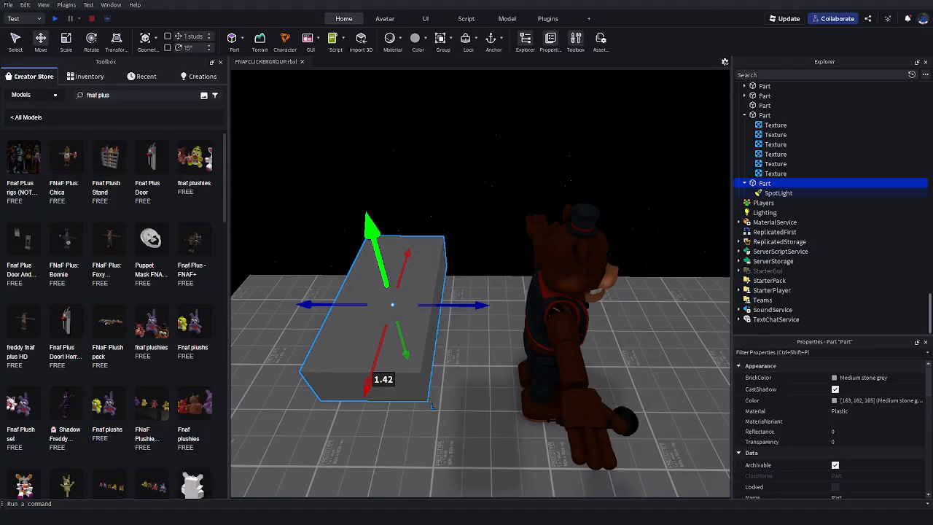
Try to rotate the SpotLight part slightly behind the unlit Freddy
key(ctrl+4)
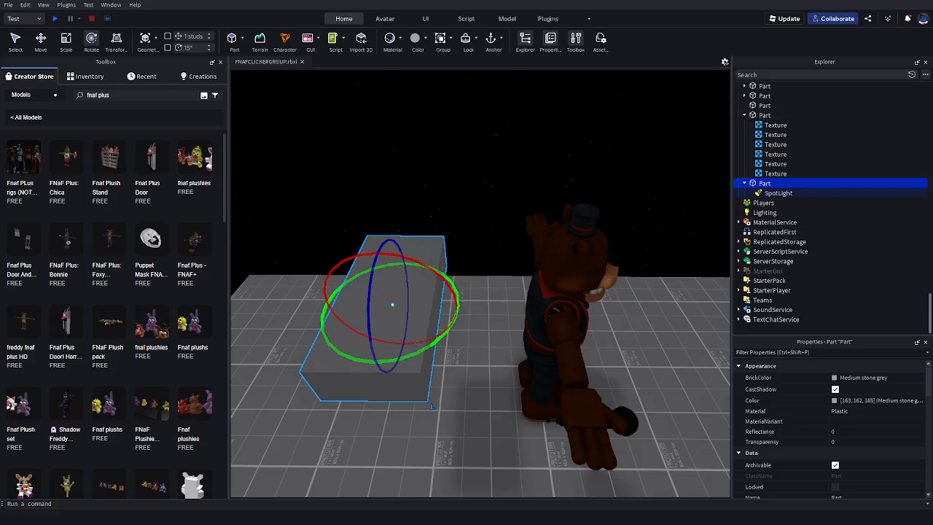
mouse_move(446, 321)
mouse_down()
mouse_move(453, 341)
mouse_move(452, 333)
mouse_up()
key(d)
right_drag(452, 333, 415, 319)
key(w)
key(s)
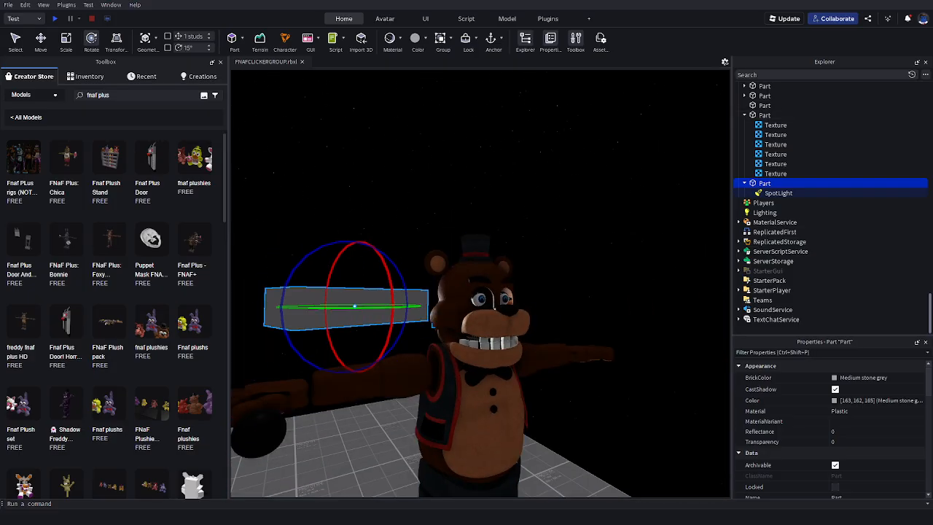
Select the SpotLight and examine its cone outline across the unlit Freddy from different viewpoints
click(778, 194)
key(a)
right_drag(612, 335, 670, 342)
key(s)
right_drag(466, 320, 521, 328)
key(w)
key(a)
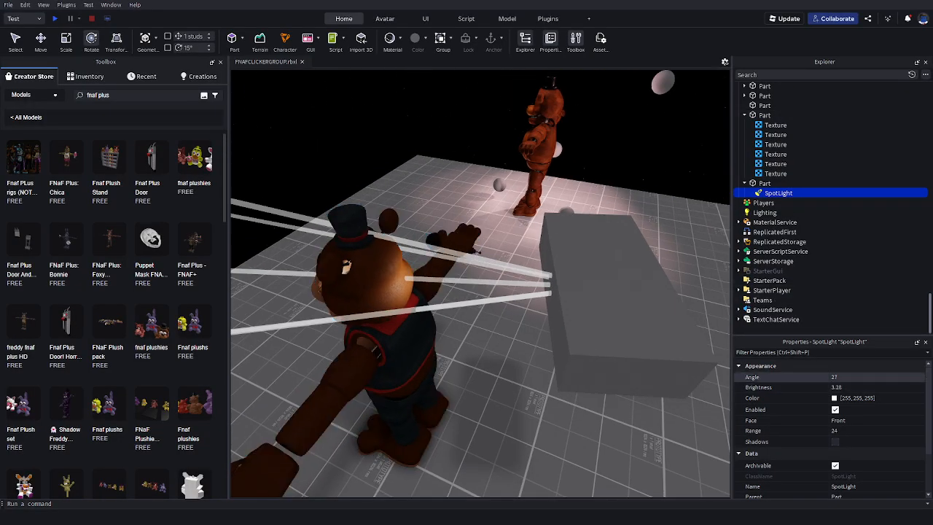
Adjust the SpotLight's angle and check the effect around the unlit Freddy
drag(870, 377, 884, 376)
key(a)
right_drag(582, 328, 678, 310)
key(s)
key(d)
Delete the part that holds the SpotLight
click(765, 183)
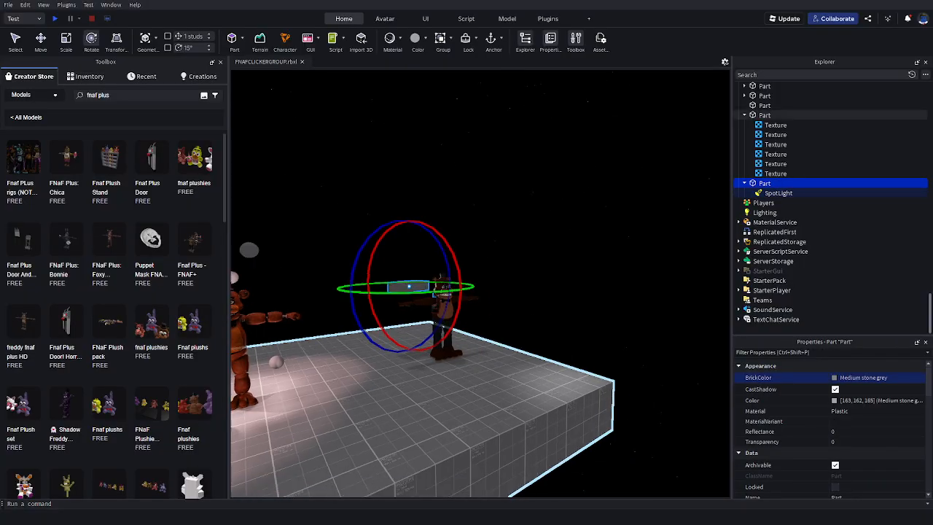
key(Delete)
Compare the lighting on the two Freddys from several viewpoints around the baseplate
key(a)
right_drag(583, 292, 554, 306)
key(w)
key(w)
key(s)
key(w)
key(s)
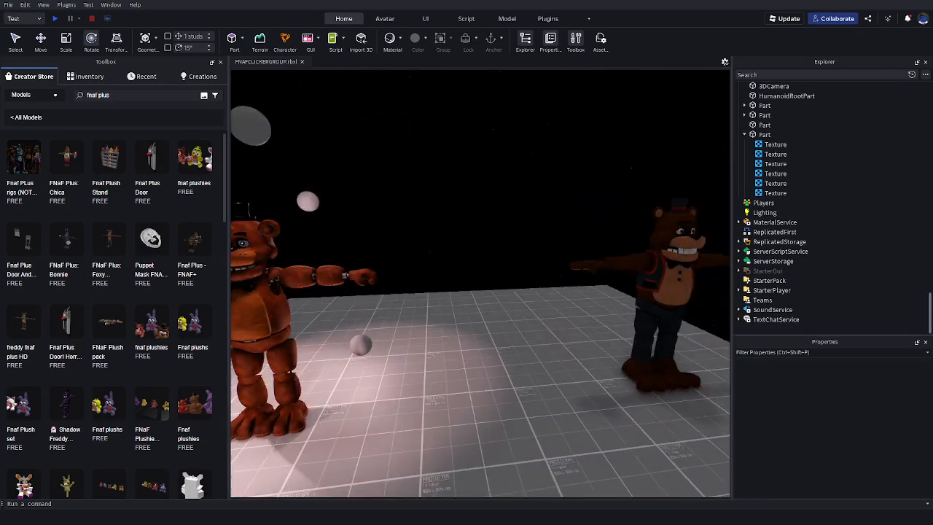
key(d)
key(w)
right_drag(510, 314, 619, 306)
right_drag(521, 292, 568, 309)
key(a)
key(w)
key(a)
key(d)
mouse_move(448, 306)
right_down()
mouse_move(393, 306)
mouse_move(474, 306)
mouse_move(437, 306)
right_up()
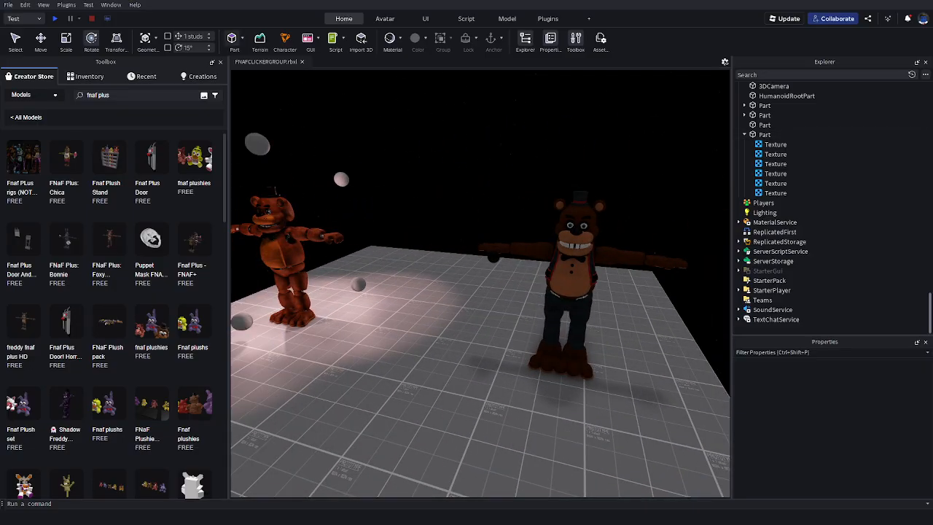
Insert five block parts near the unlit Freddy
click(232, 39)
click(232, 39)
click(233, 39)
click(233, 38)
click(232, 39)
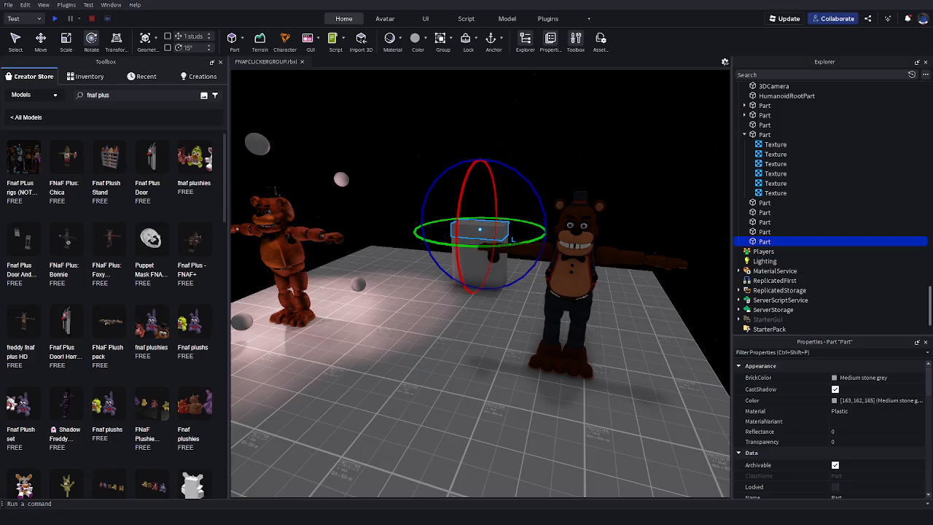
Spread the five new block parts apart on the baseplate in front of the two Freddys
click(437, 313)
key(w)
key(a)
right_drag(437, 313, 452, 314)
drag(537, 206, 533, 315)
drag(536, 227, 622, 408)
drag(534, 251, 478, 438)
scroll(503, 350, down, 1)
drag(521, 267, 338, 397)
Select all five new block parts and group them as a folder
key(w)
right_drag(339, 397, 310, 437)
key(s)
ctrl+click(561, 350)
ctrl+click(495, 264)
ctrl+click(617, 274)
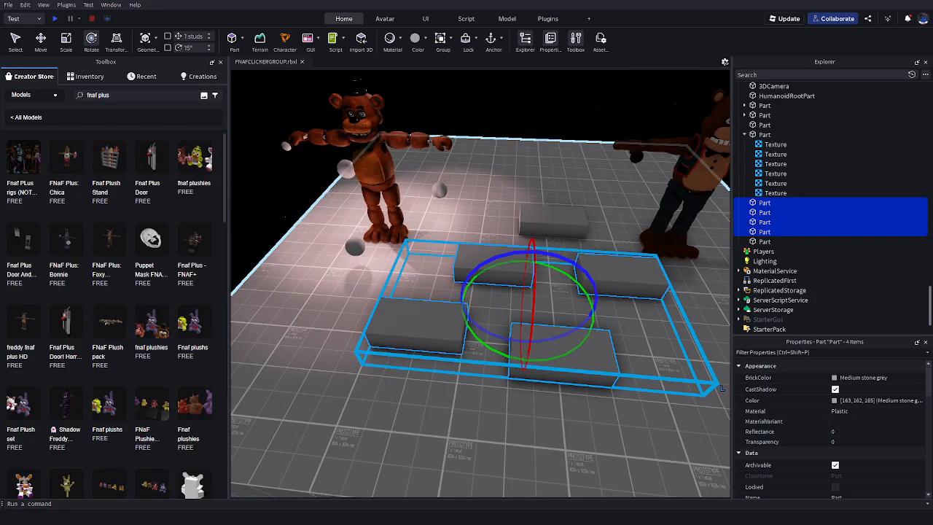
ctrl+click(555, 222)
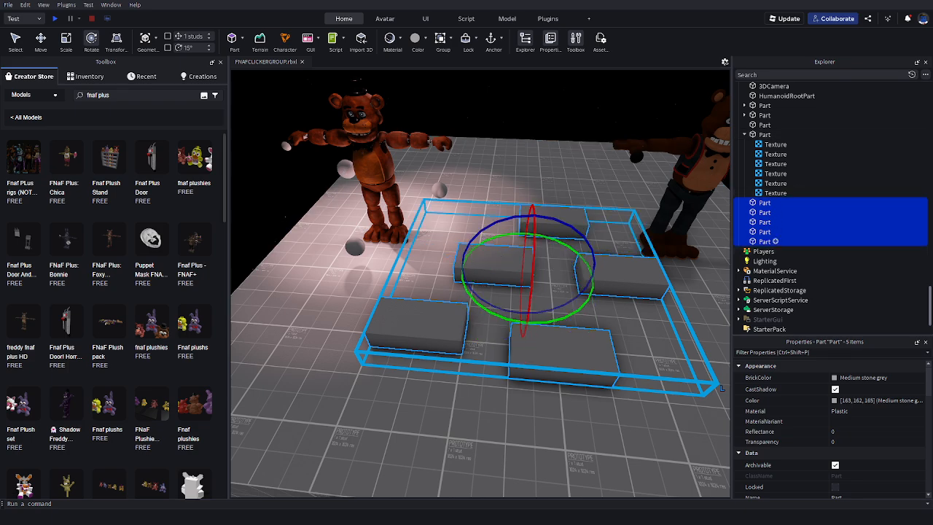
key(ctrl+alt+g)
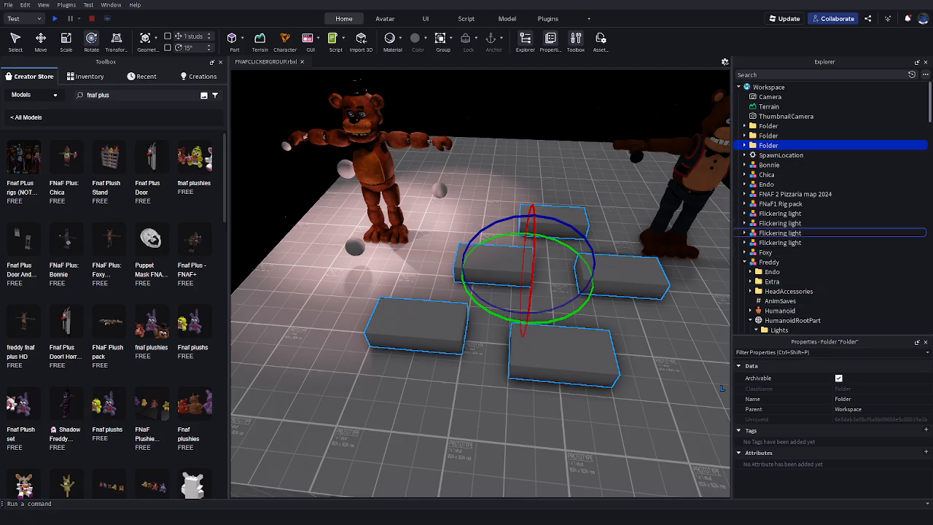
Locate the unlit freddy model in the Workspace and move the folder with the five parts into it
scroll(752, 224, down, 3)
click(750, 229)
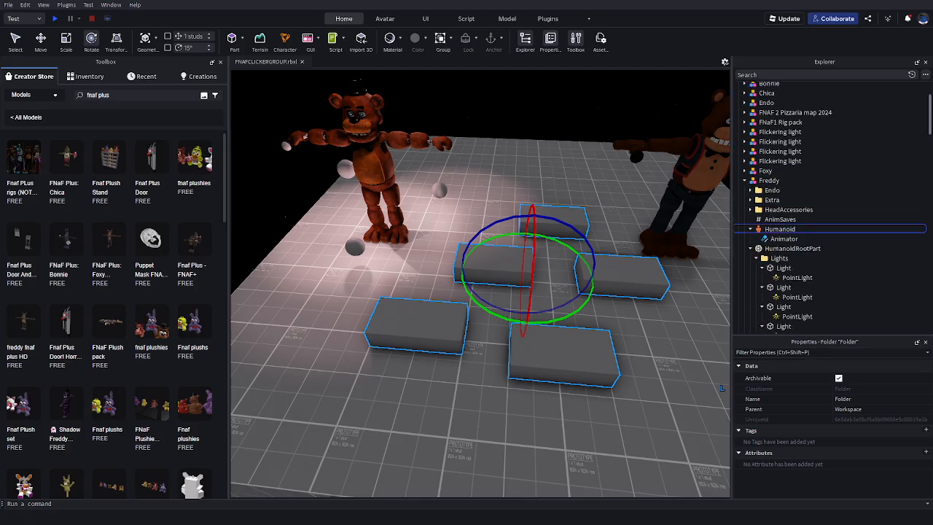
scroll(772, 271, down, 10)
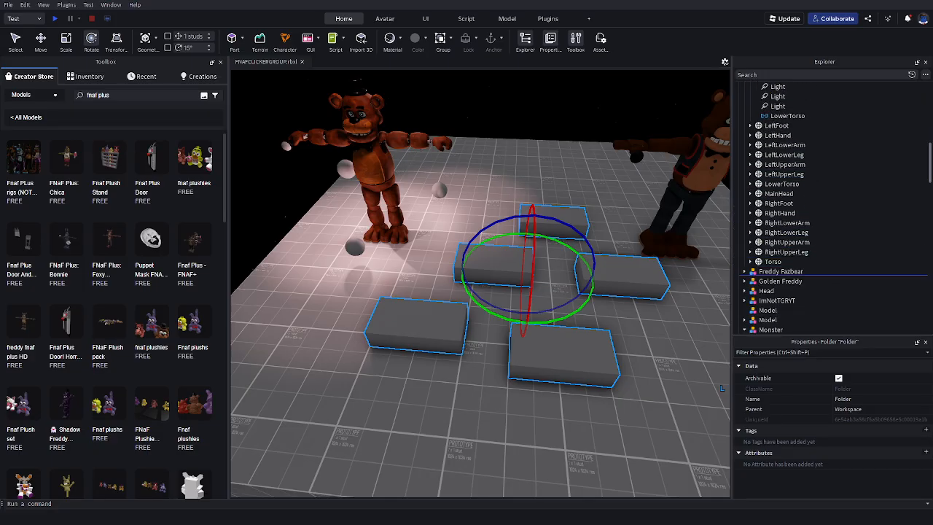
click(674, 219)
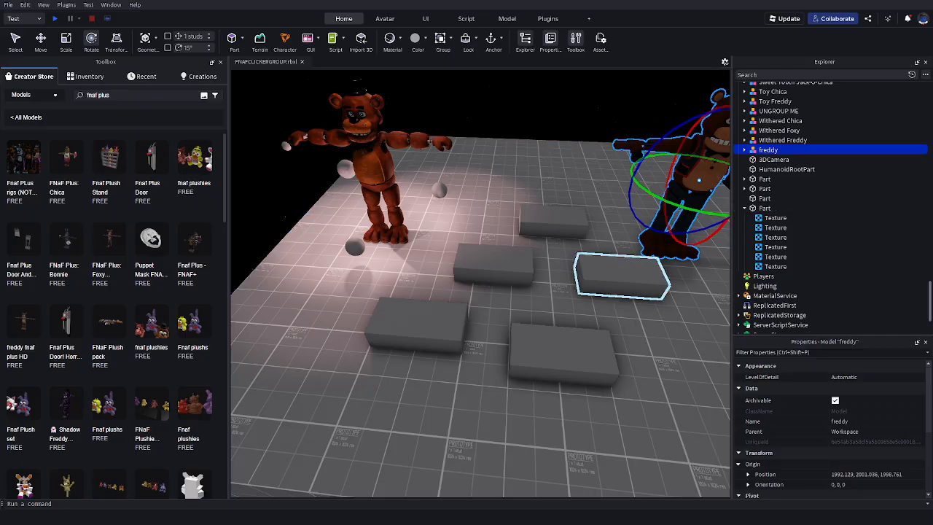
click(659, 295)
scroll(831, 204, up, 1)
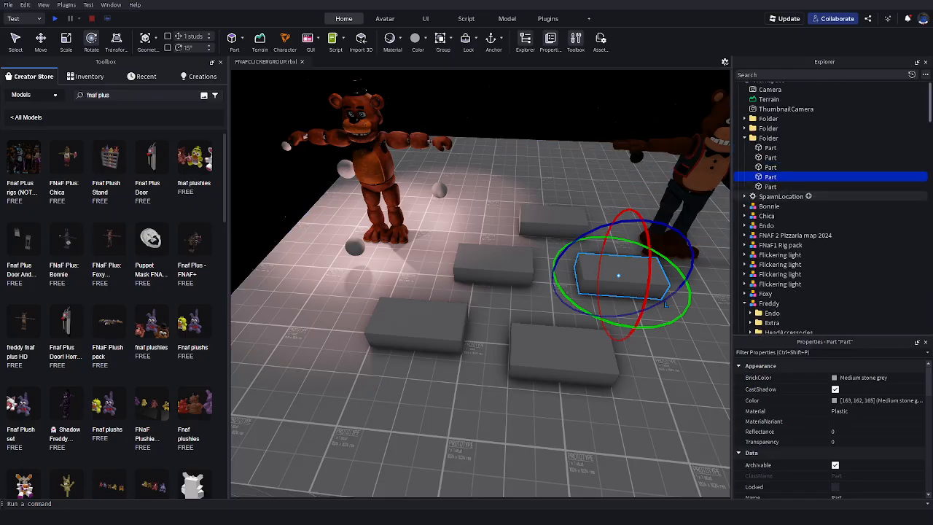
click(768, 138)
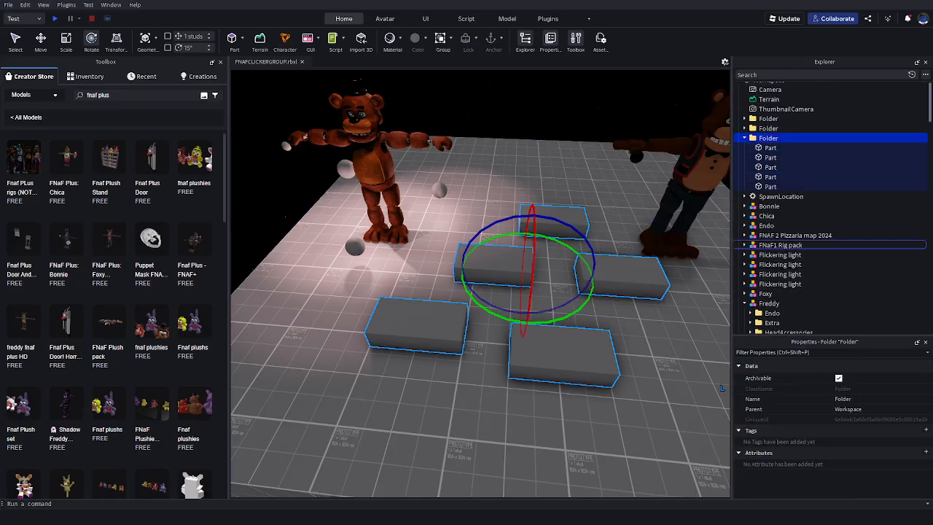
scroll(801, 219, down, 15)
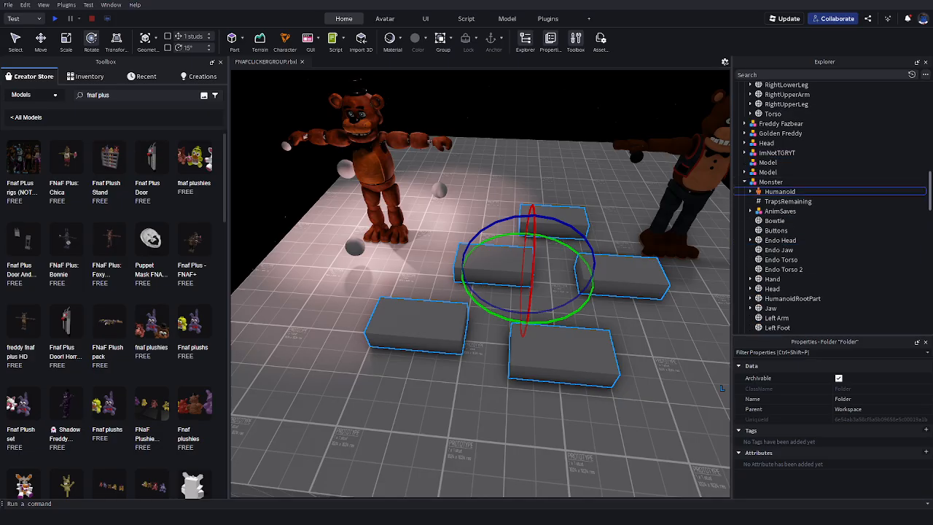
scroll(802, 219, down, 20)
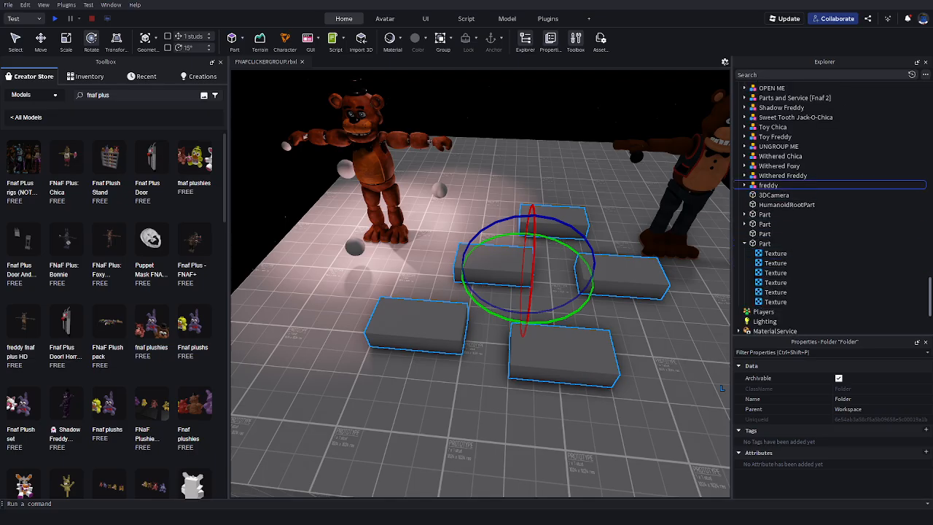
drag(790, 186, 793, 187)
scroll(800, 195, up, 1)
scroll(845, 219, down, 2)
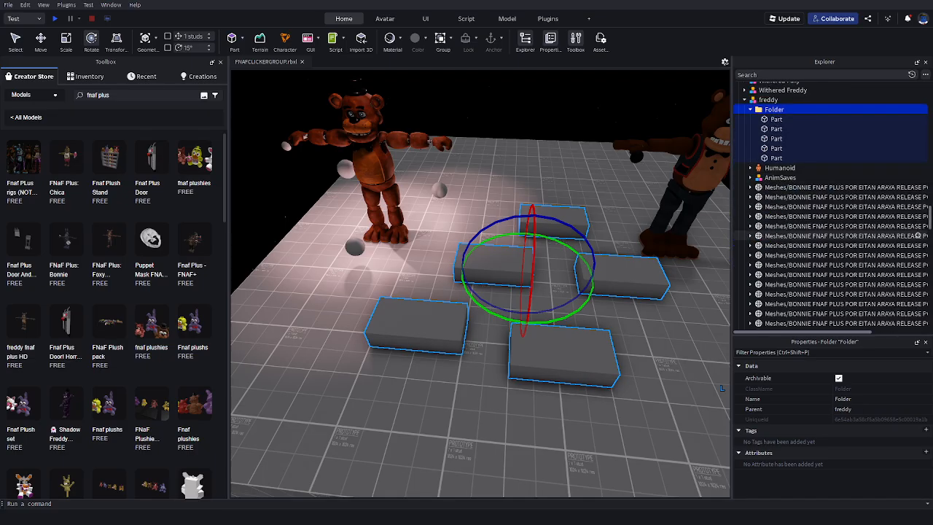
Group all mesh parts of the freddy model into a folder and name it Parts
click(749, 227)
scroll(917, 236, down, 10)
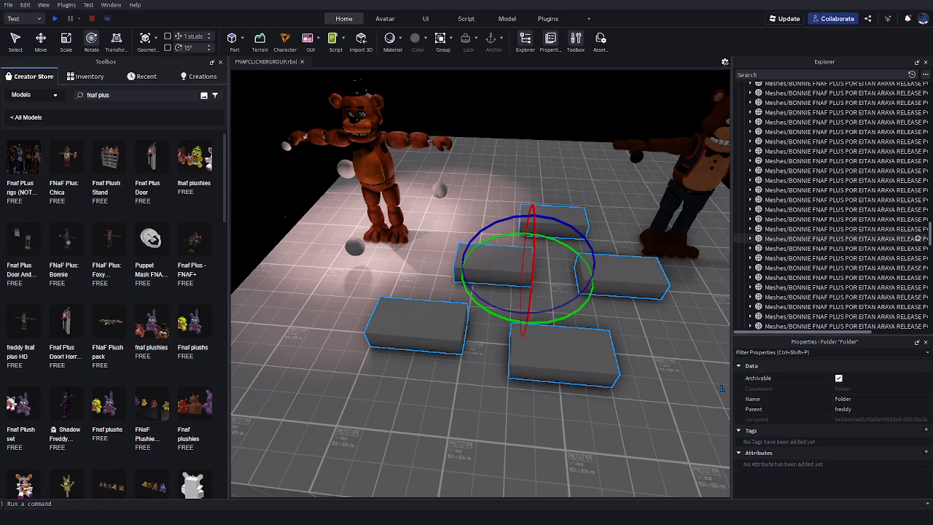
scroll(916, 238, down, 4)
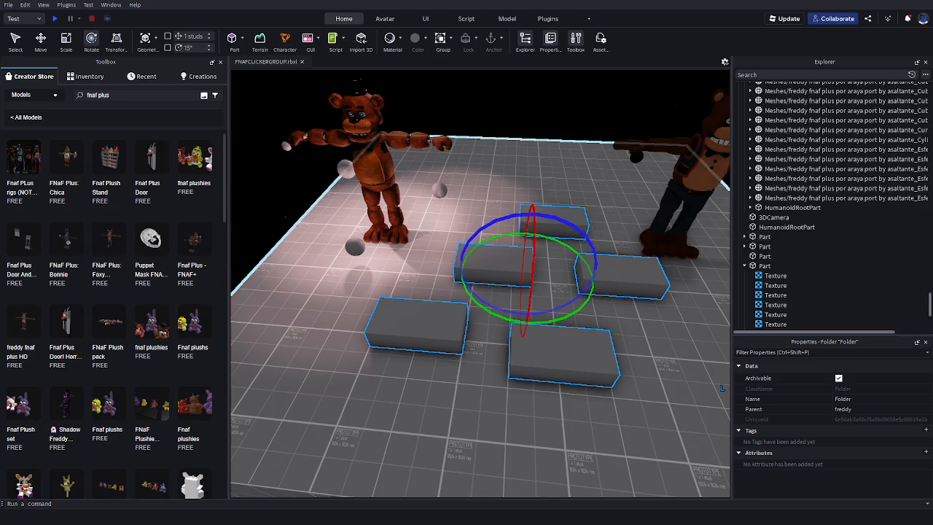
right_drag(593, 238, 624, 211)
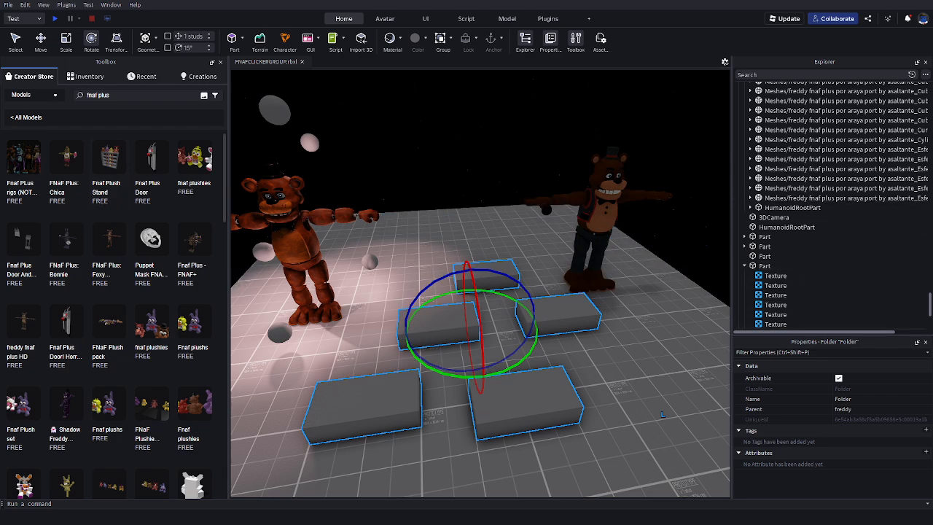
mouse_move(795, 331)
mouse_down()
mouse_move(830, 333)
mouse_move(793, 326)
mouse_up()
scroll(918, 258, up, 12)
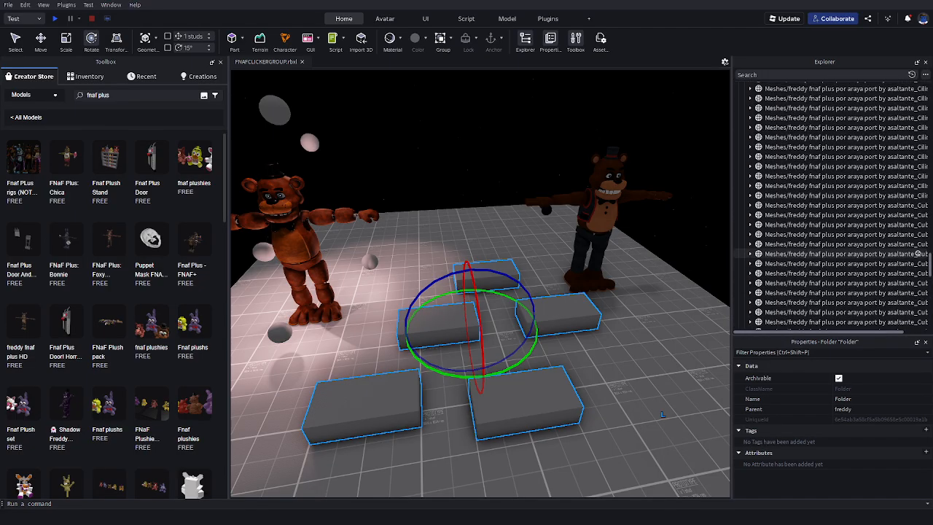
scroll(918, 255, up, 10)
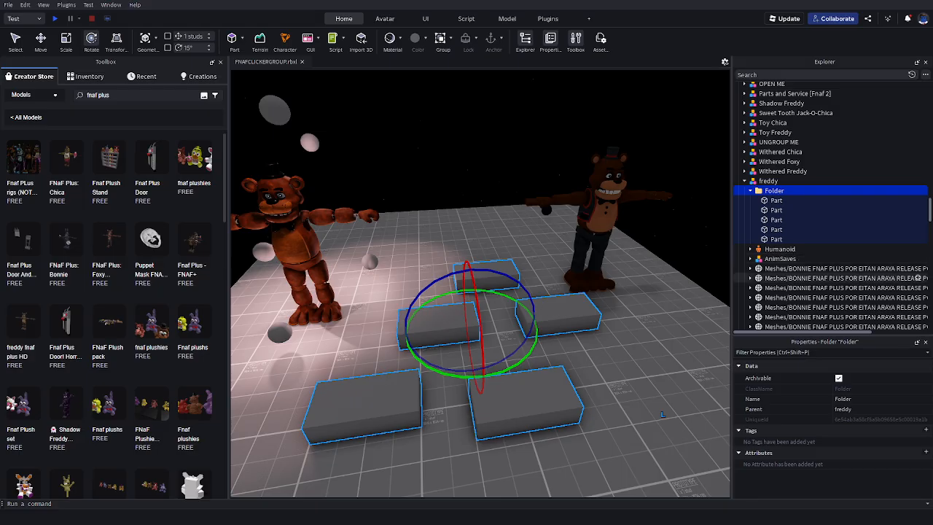
click(916, 278)
scroll(917, 262, down, 10)
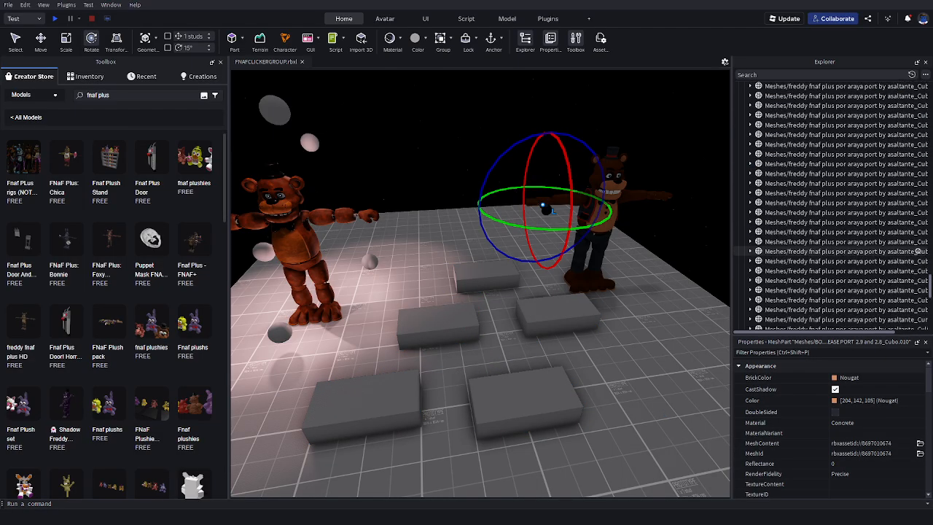
scroll(917, 250, down, 5)
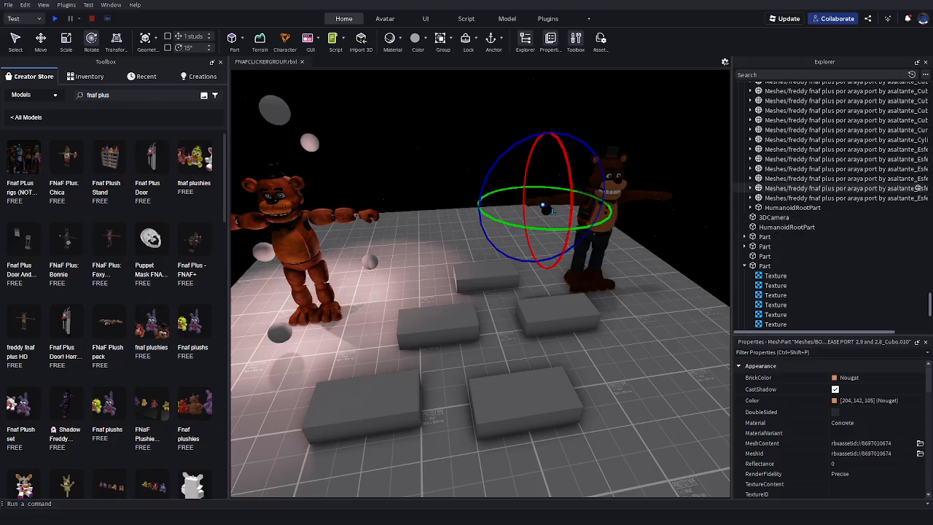
shift+click(917, 188)
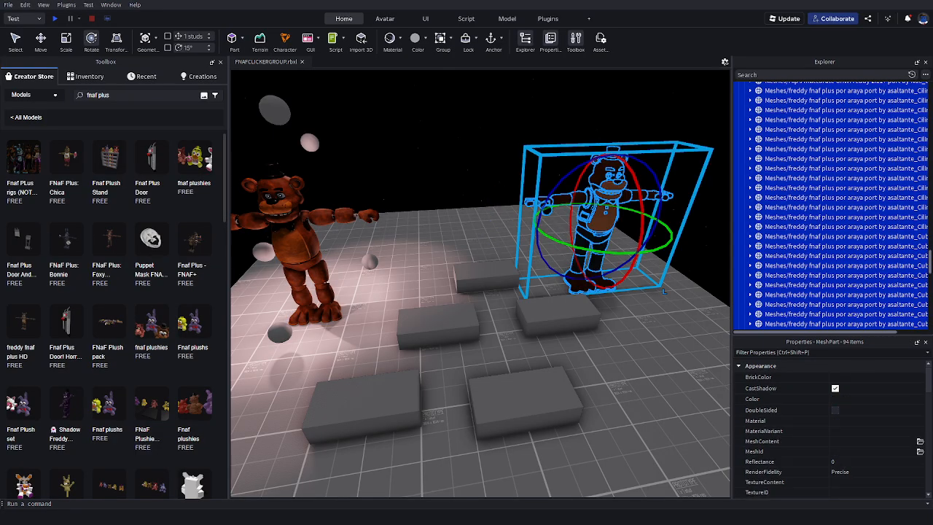
key(ctrl+alt+g)
key(F2)
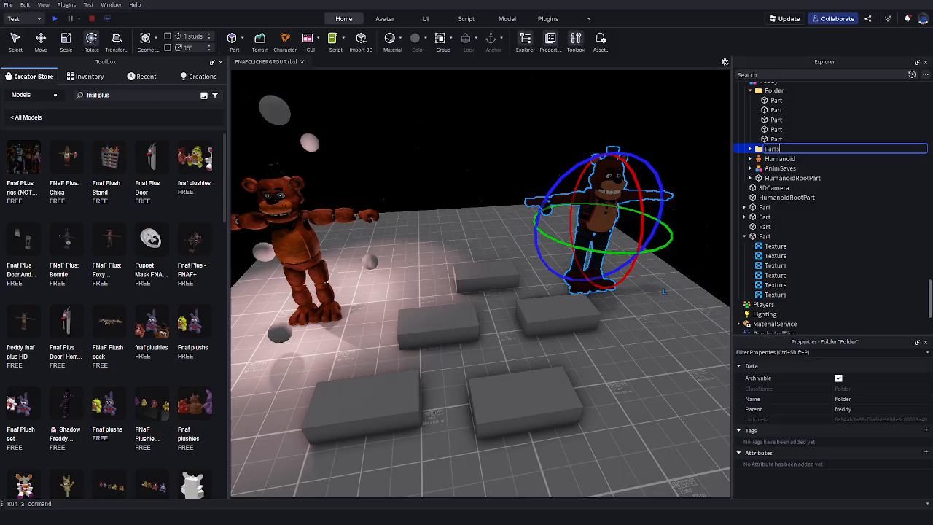
key(Return)
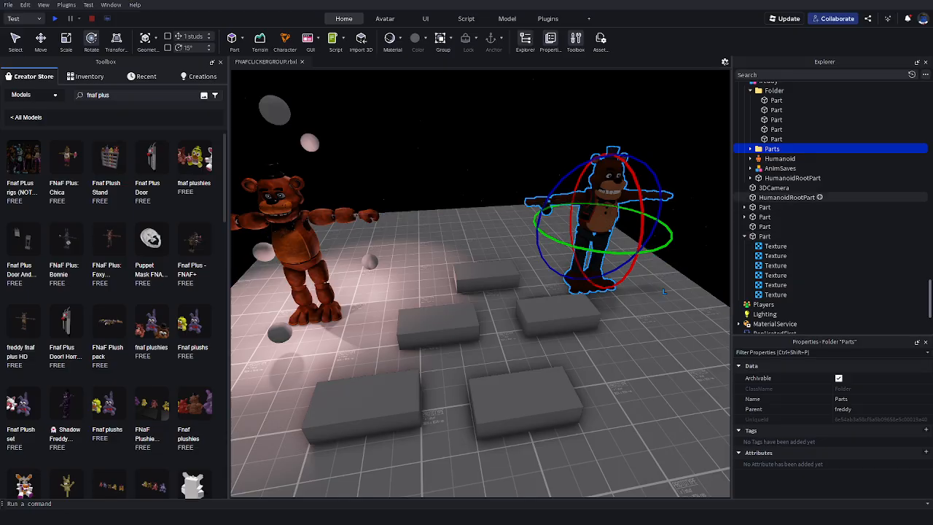
Rename all five block parts in the freddy model's new folder to Light
click(426, 430)
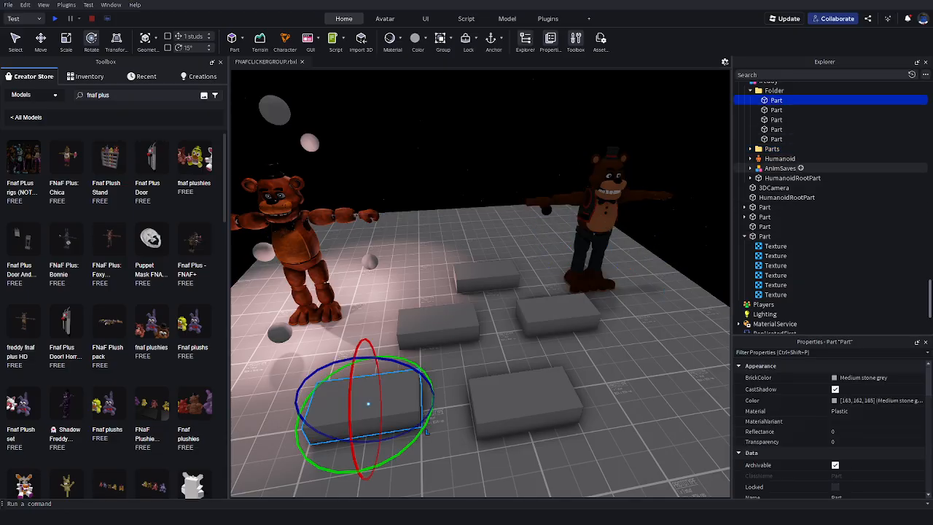
shift+click(777, 139)
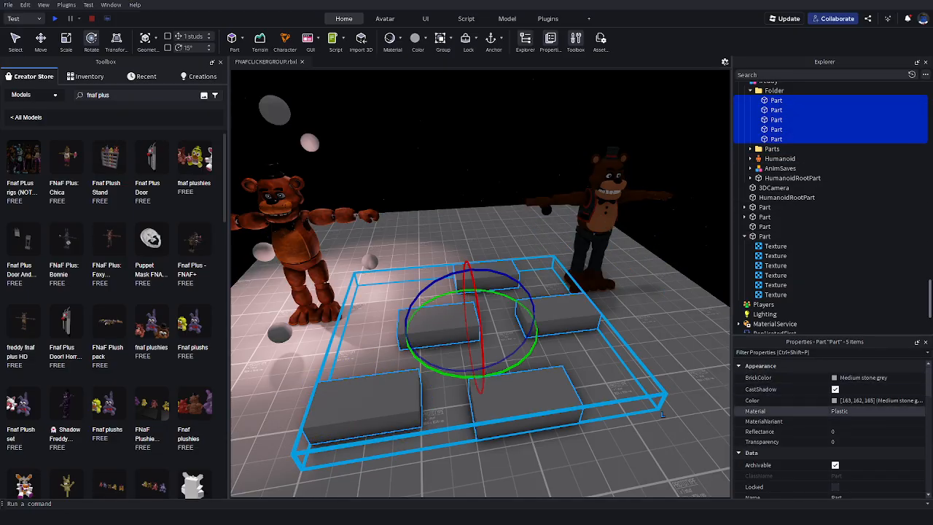
scroll(831, 430, down, 3)
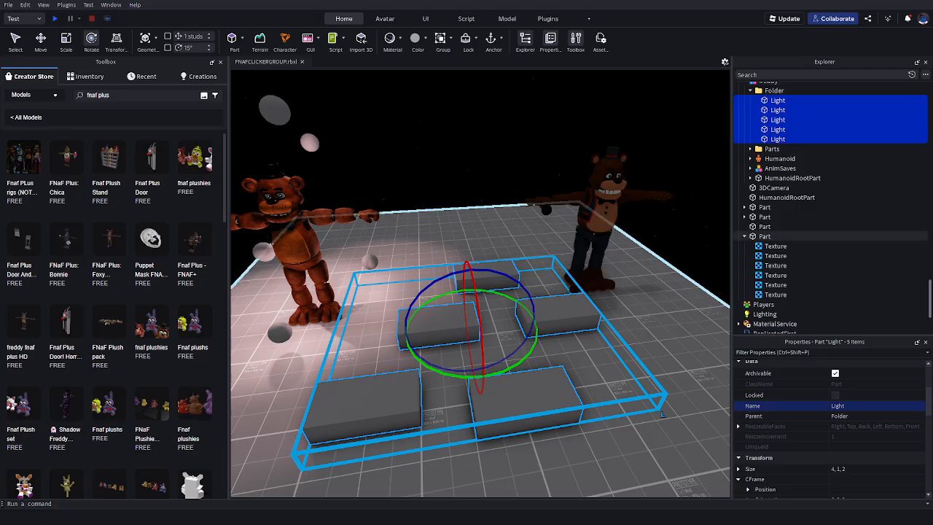
scroll(802, 211, up, 15)
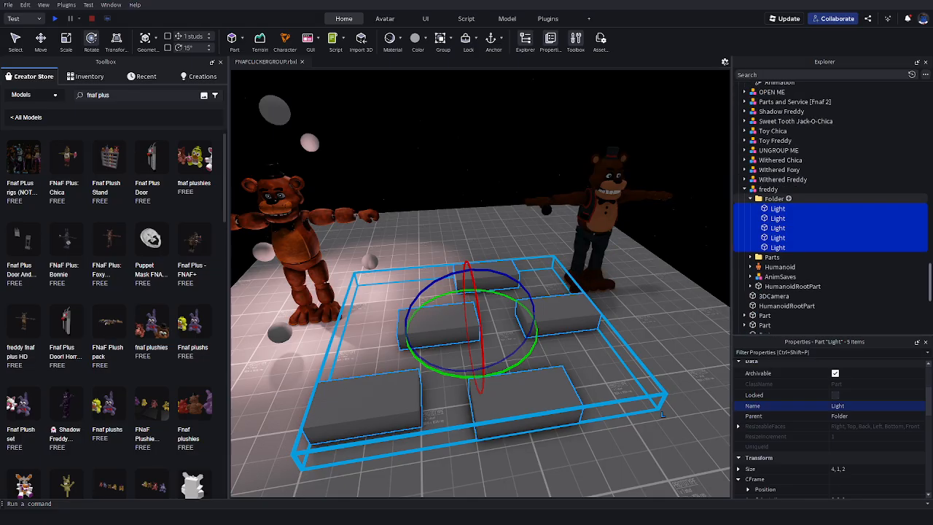
Locate the Lights folder in the lit Freddy model, collapse it, and focus on the HumanoidRootPart that contains it
scroll(801, 218, up, 12)
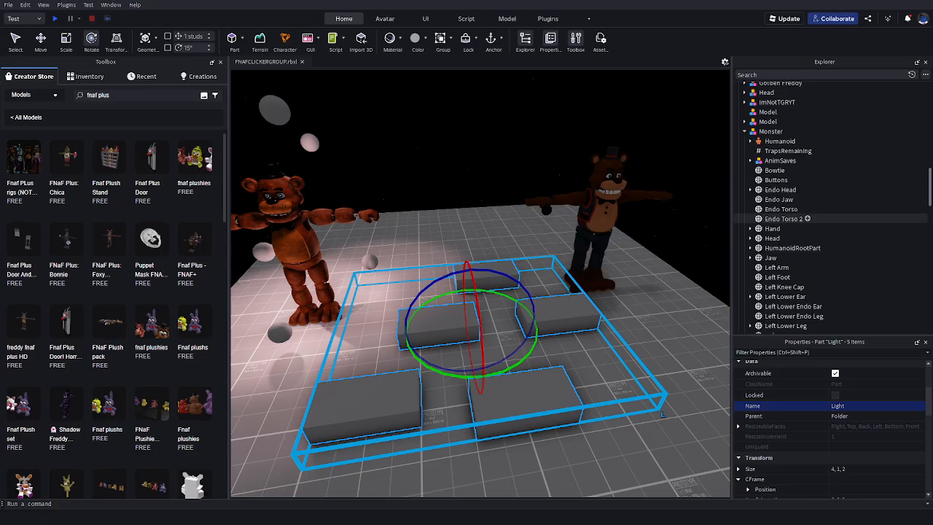
click(298, 263)
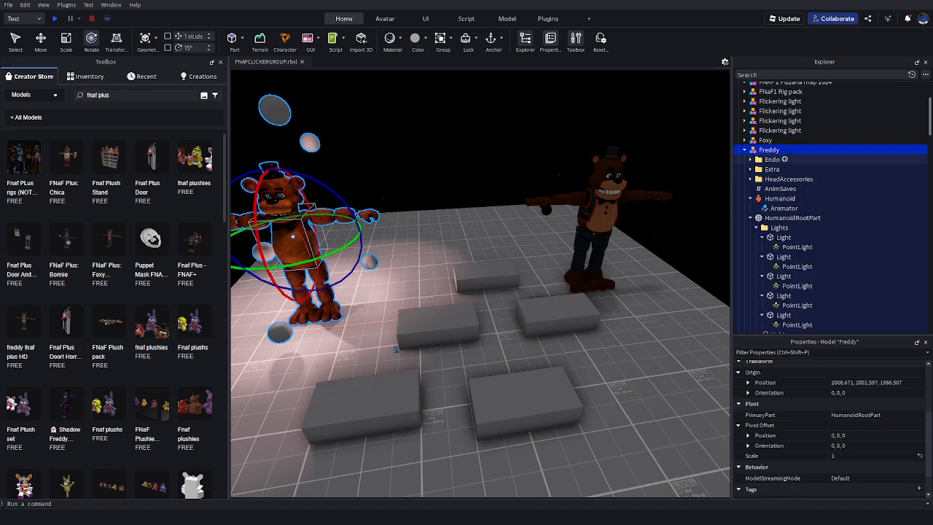
scroll(808, 246, down, 3)
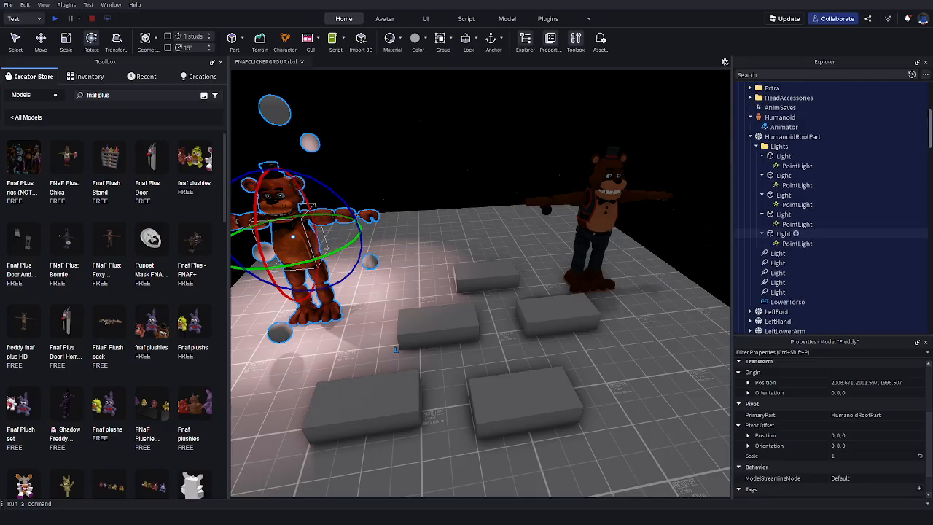
click(778, 147)
click(756, 147)
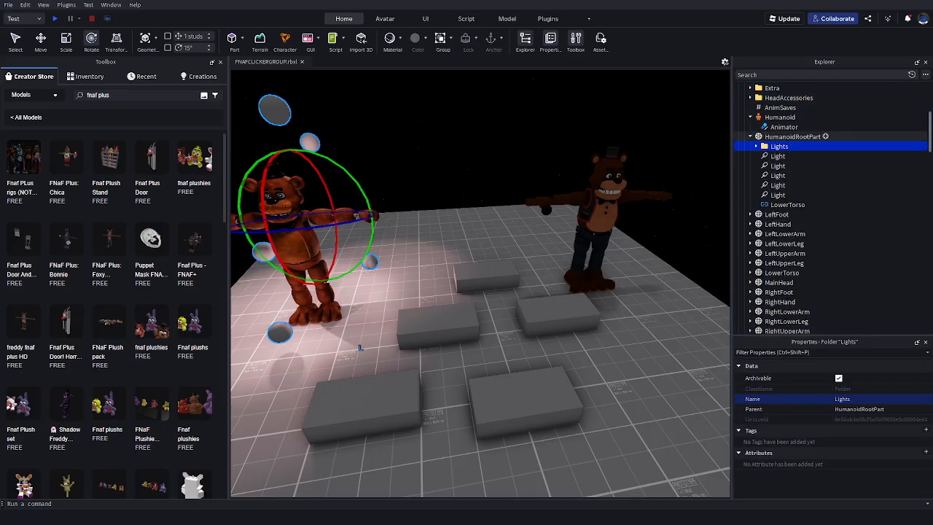
key(Left)
key(f)
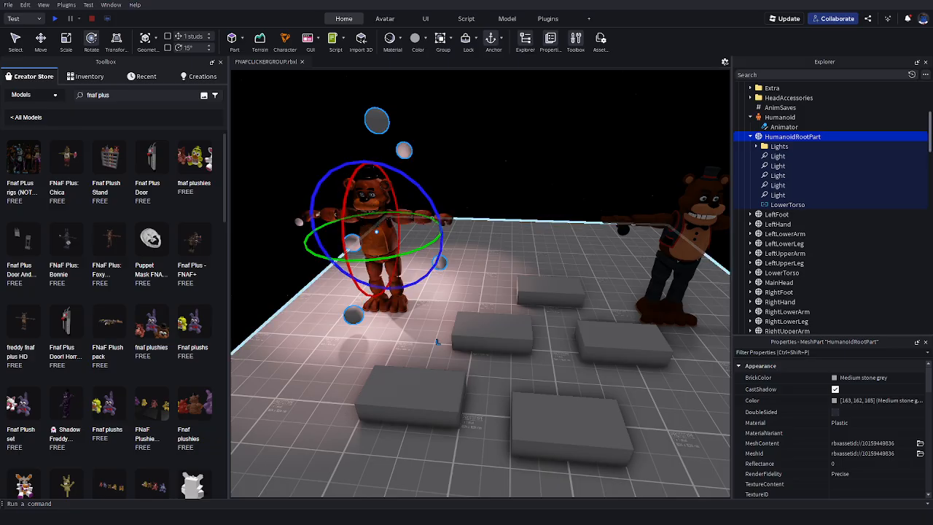
Collapse Freddy's HumanoidRootPart and examine the light spheres around the model from the front and the side
key(w)
right_drag(437, 341, 462, 329)
key(a)
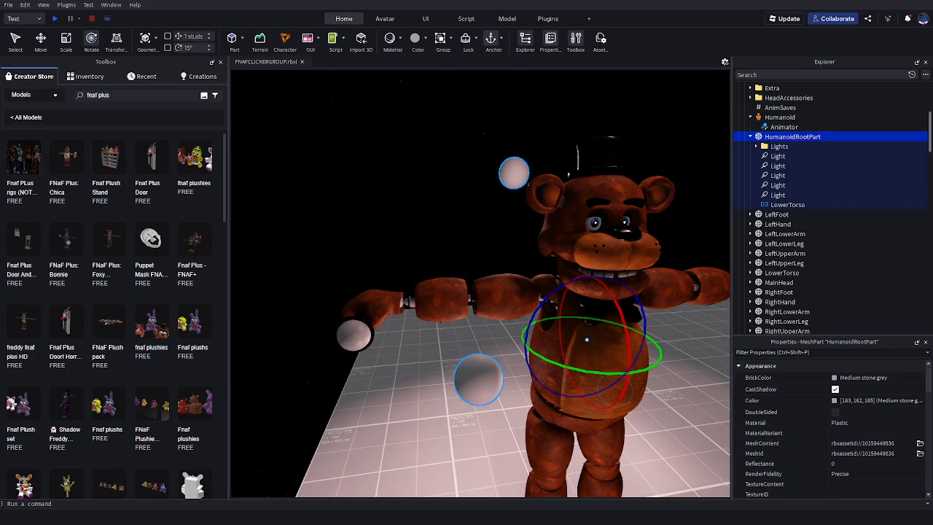
click(750, 136)
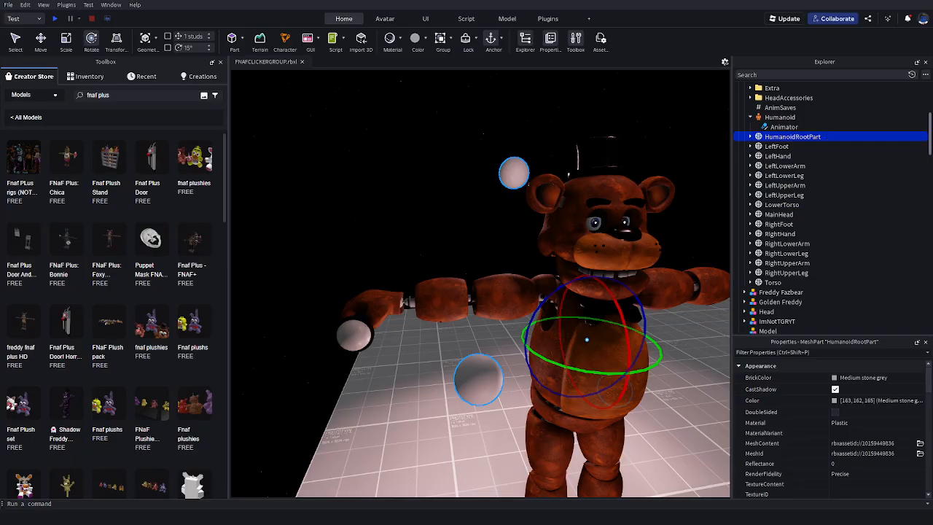
key(s)
mouse_move(467, 324)
right_down()
mouse_move(503, 324)
mouse_move(452, 321)
mouse_move(477, 320)
right_up()
key(d)
key(w)
key(s)
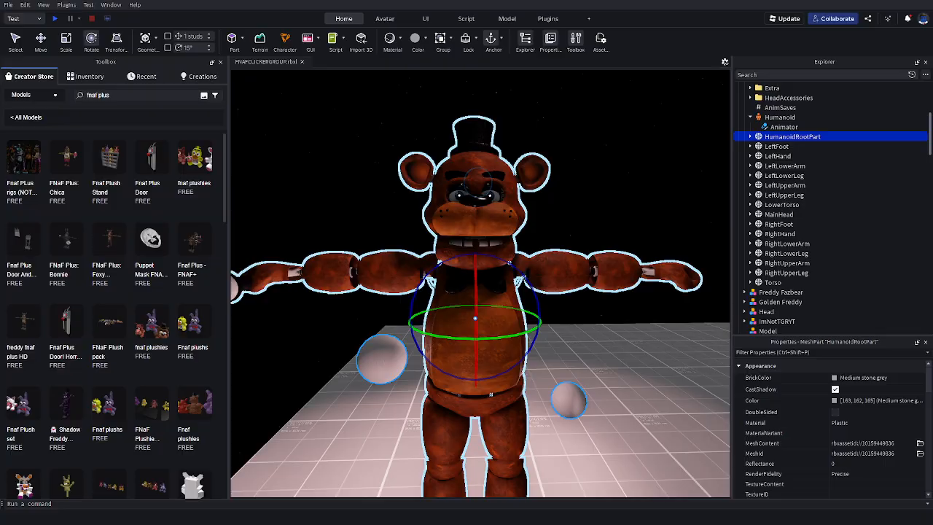
key(a)
right_drag(477, 182, 535, 234)
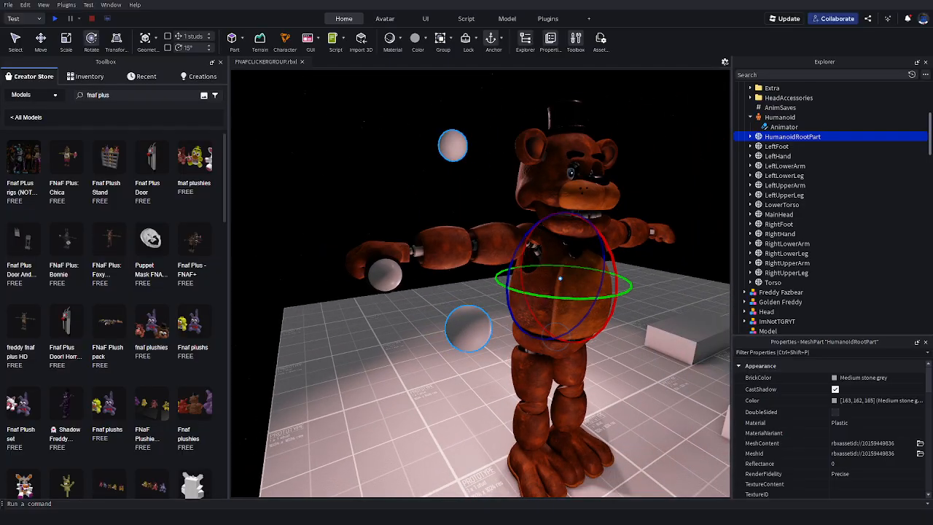
key(s)
key(d)
right_drag(555, 336, 512, 280)
key(w)
Compare the lit Freddy's HumanoidRootPart and Torso parts by selecting each of them in the model hierarchy
click(515, 266)
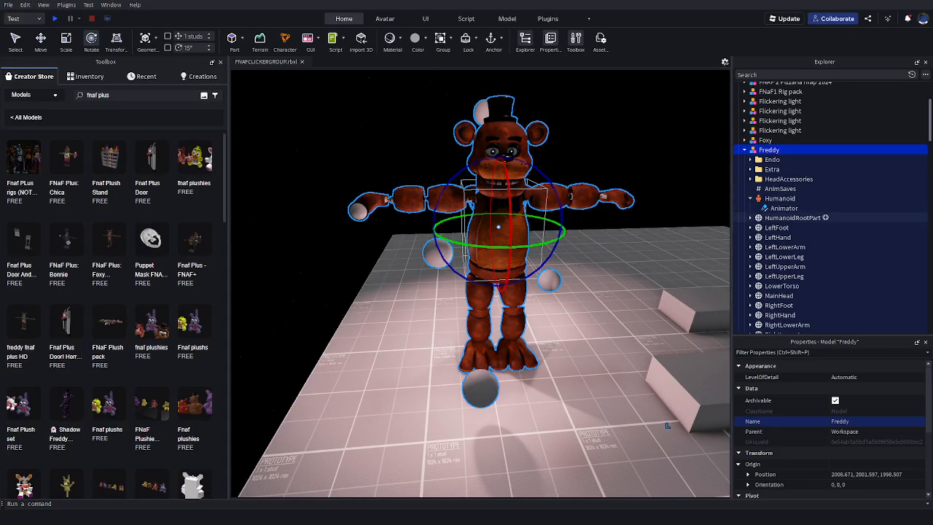
click(792, 218)
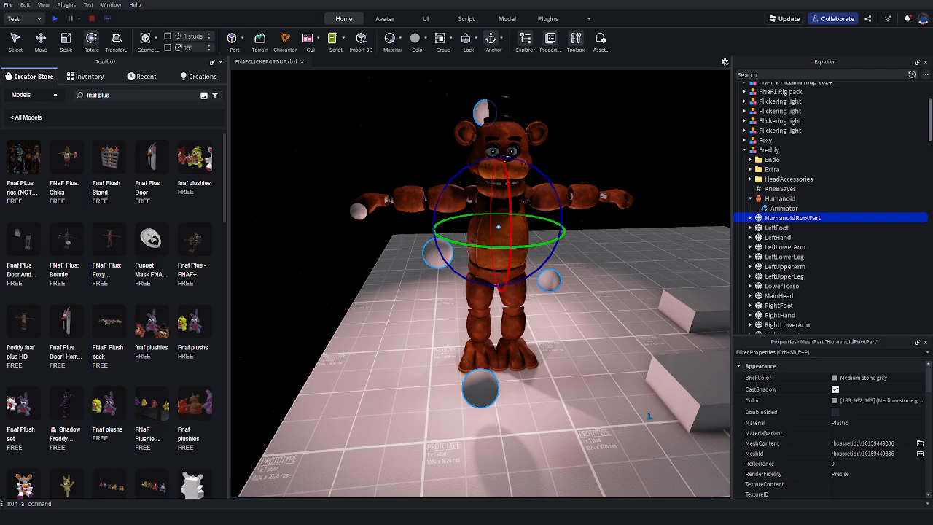
scroll(802, 211, down, 3)
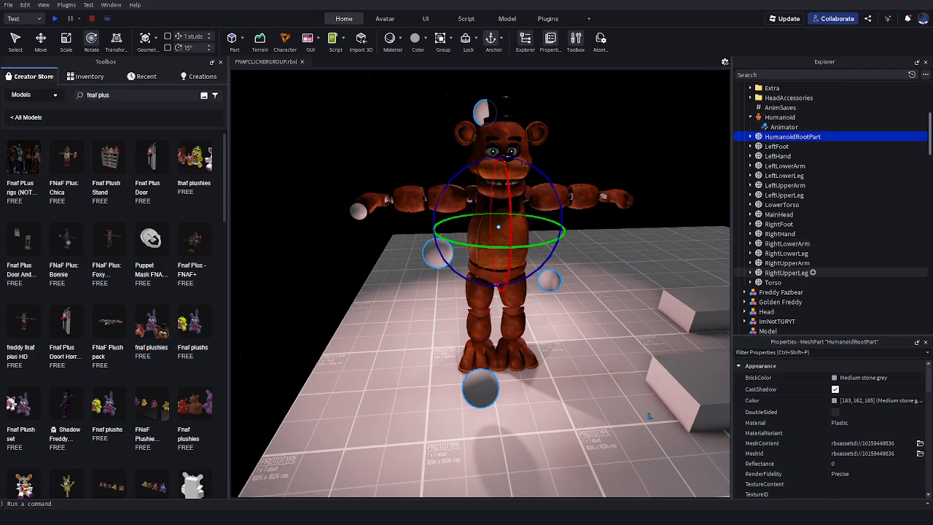
click(785, 282)
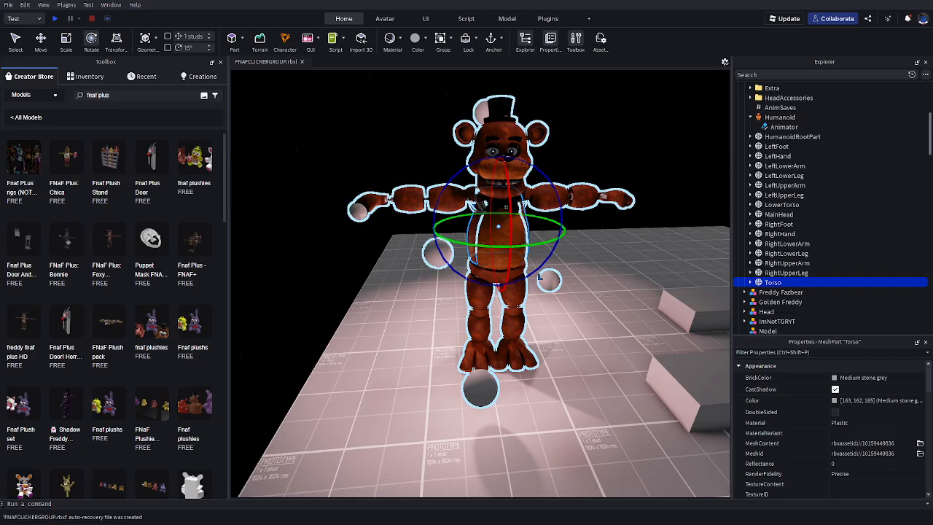
click(792, 136)
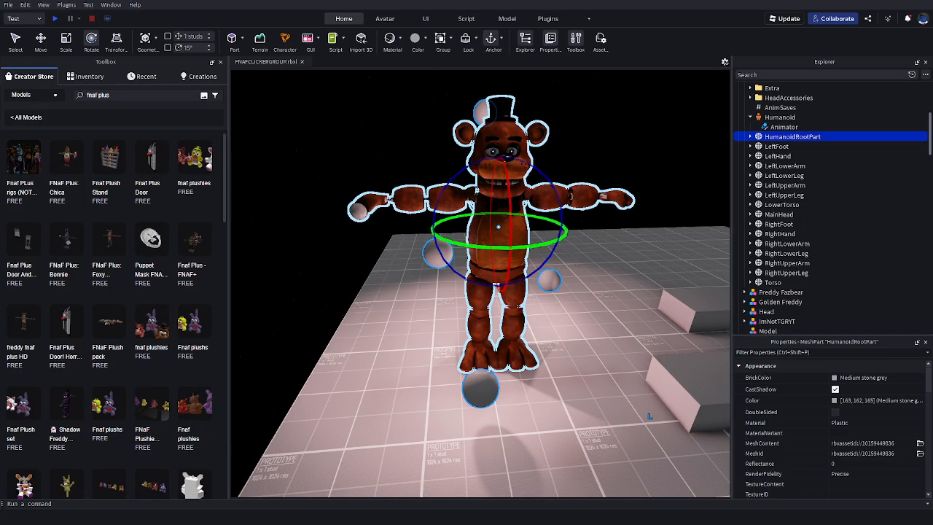
click(784, 282)
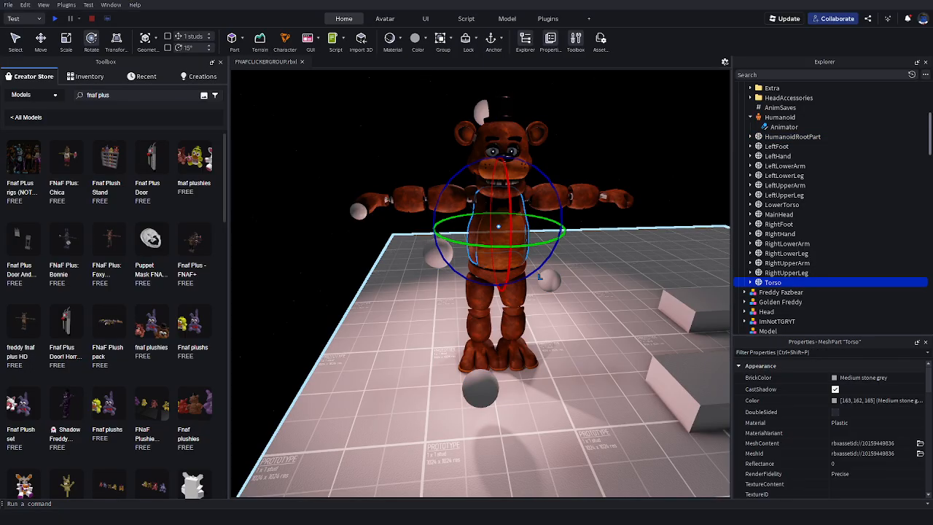
Focus on Freddy's Torso part and examine it from several sides together with the surrounding light spheres
key(f)
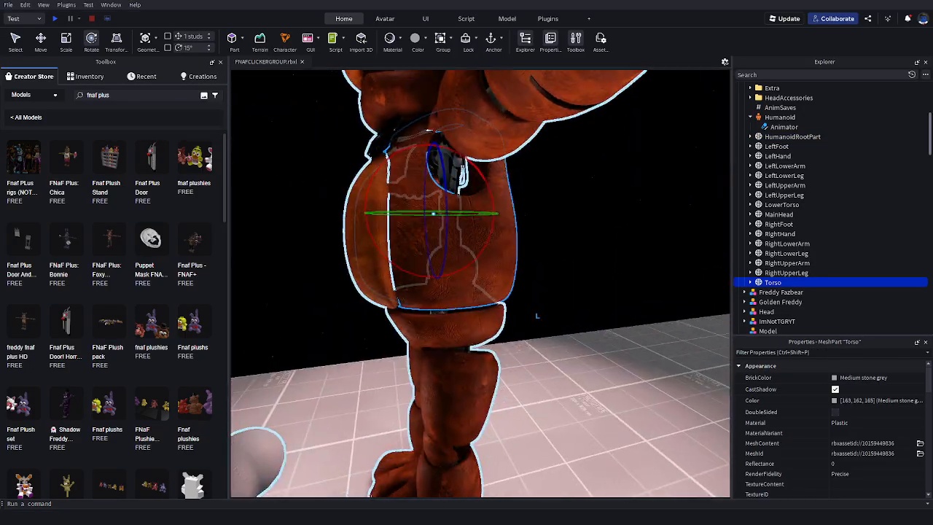
key(d)
key(a)
key(s)
key(a)
right_drag(480, 284, 641, 284)
key(w)
key(s)
key(s)
key(d)
right_drag(481, 284, 393, 263)
key(w)
key(s)
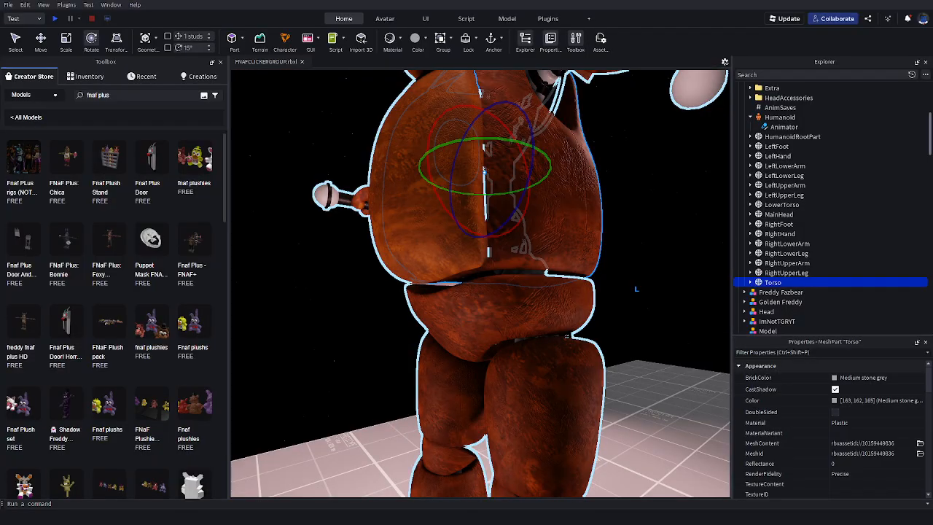
key(s)
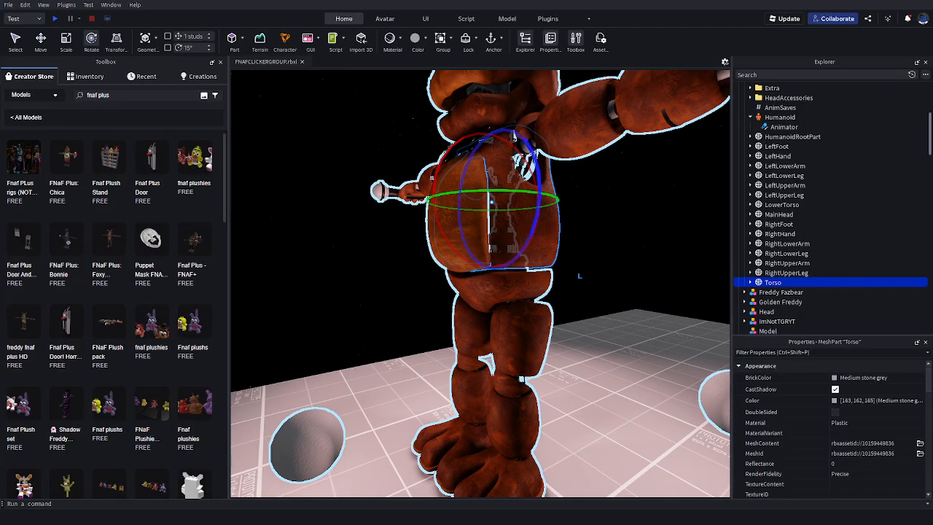
key(a)
right_drag(481, 284, 707, 280)
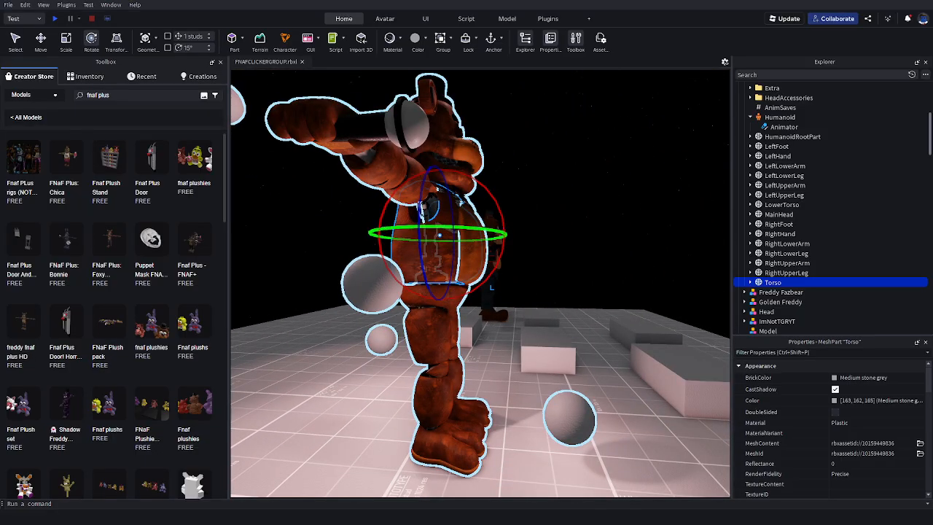
key(s)
key(d)
right_drag(539, 281, 415, 281)
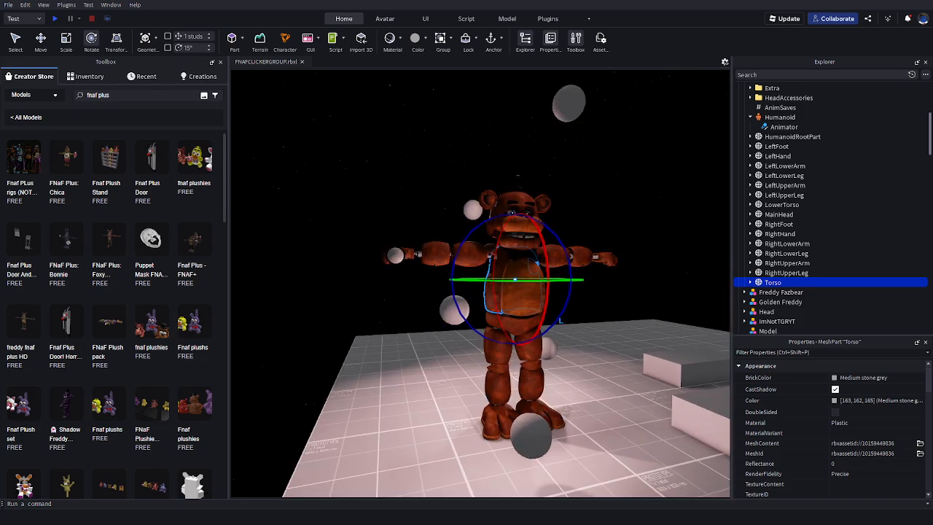
Select the lit Freddy model and open its animation in the Animation Editor
click(518, 266)
key(s)
key(d)
mouse_move(517, 266)
right_down()
mouse_move(535, 266)
mouse_move(510, 266)
right_up()
key(w)
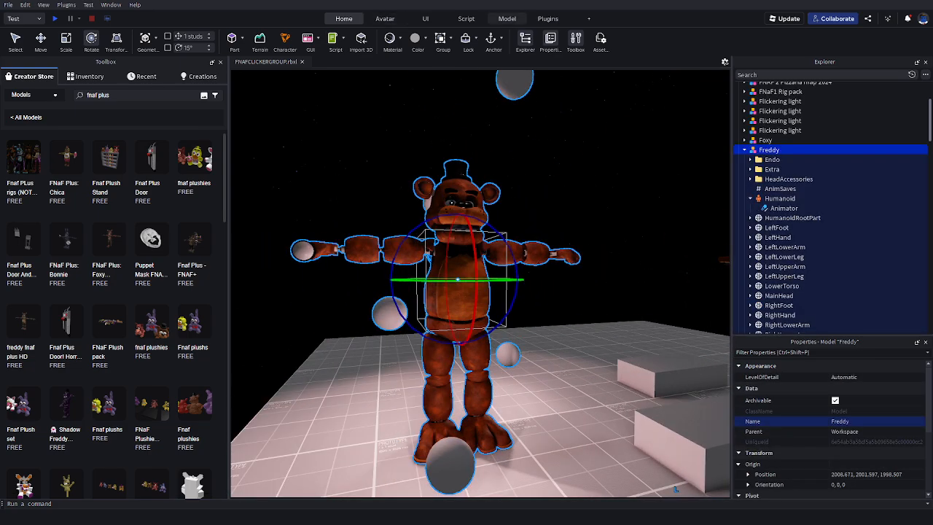
click(506, 18)
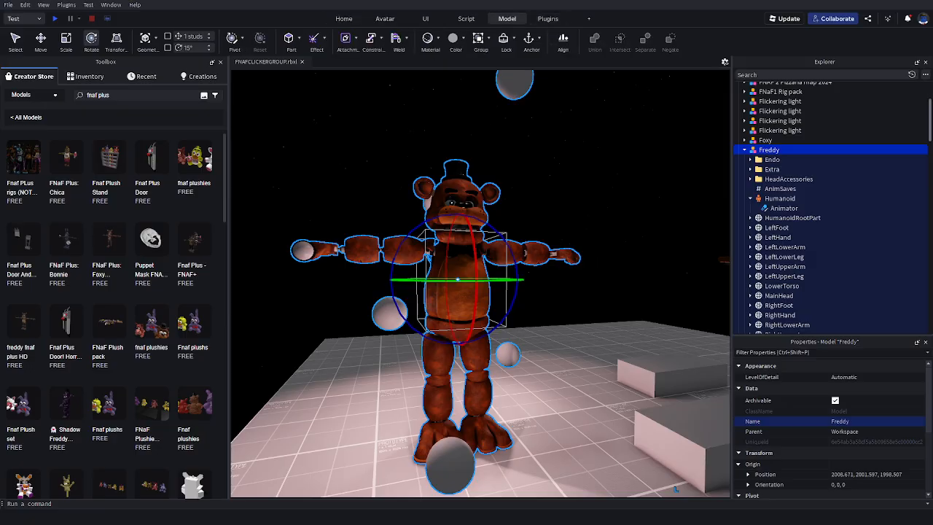
click(547, 18)
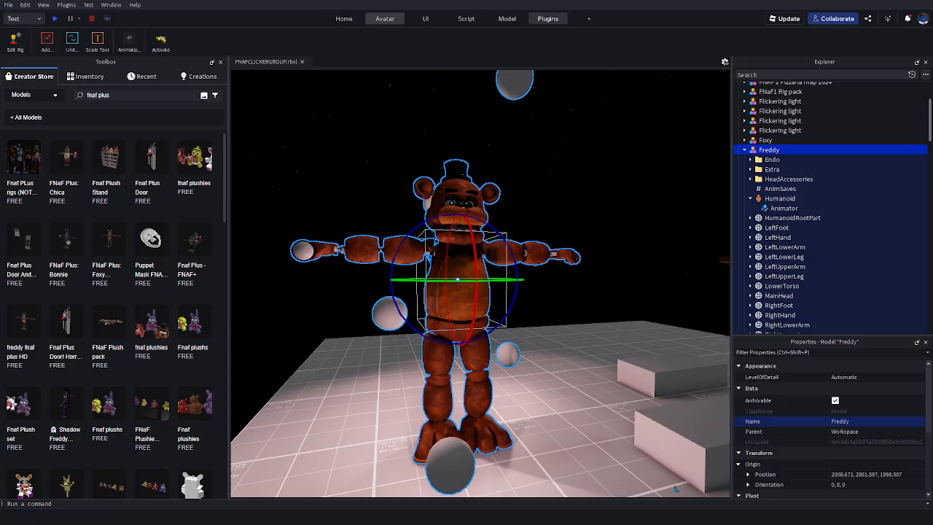
click(385, 19)
click(316, 40)
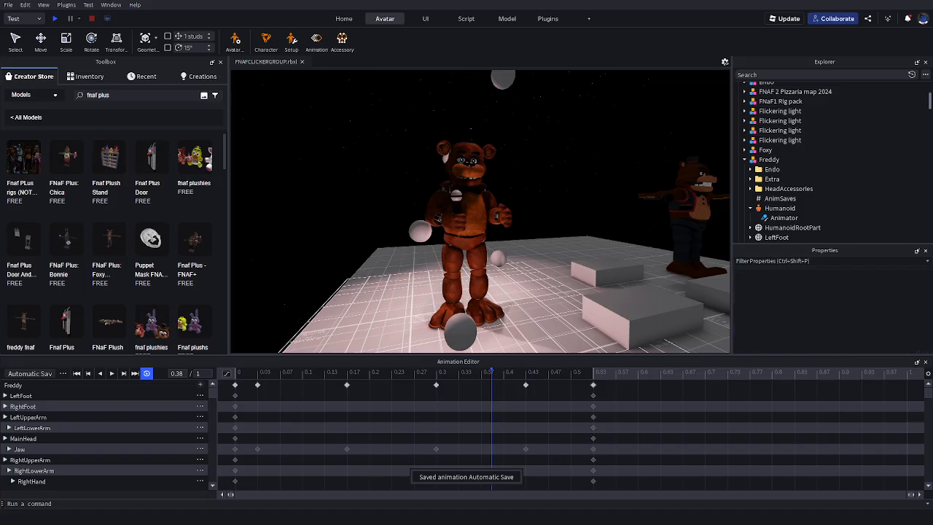
Rotate Freddy's torso into a forward bend at 0.38 in the animation and save it as Automatic Save
right_drag(480, 211, 408, 240)
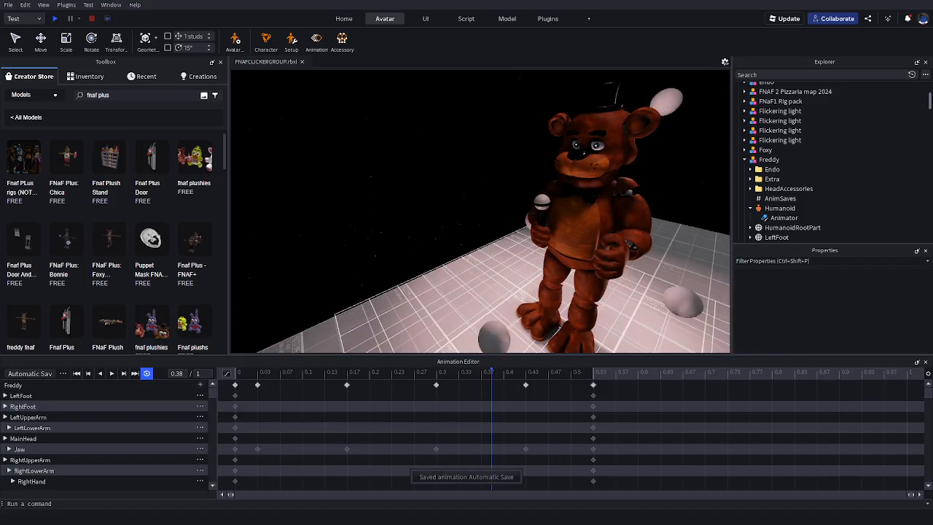
click(584, 220)
right_drag(585, 220, 512, 248)
key(s)
key(w)
right_drag(513, 322, 576, 321)
key(r)
key(a)
drag(510, 255, 496, 244)
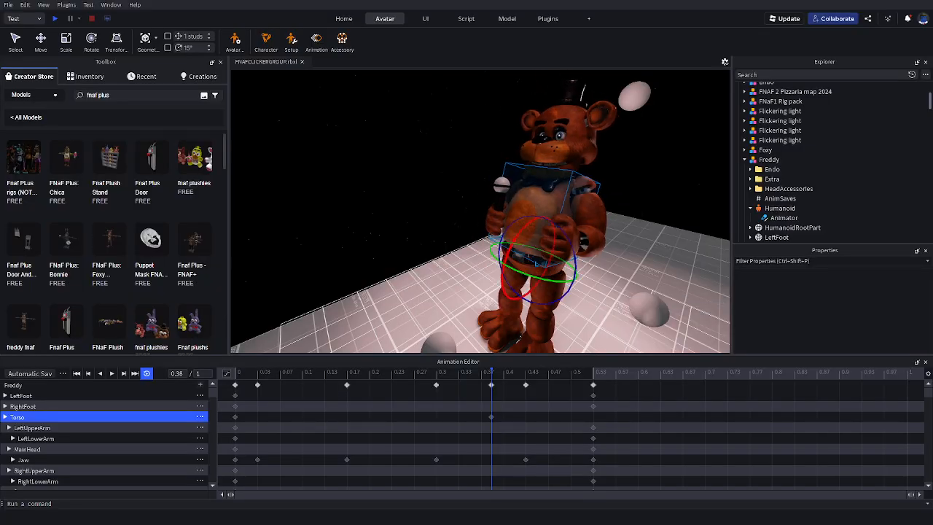
drag(557, 237, 539, 258)
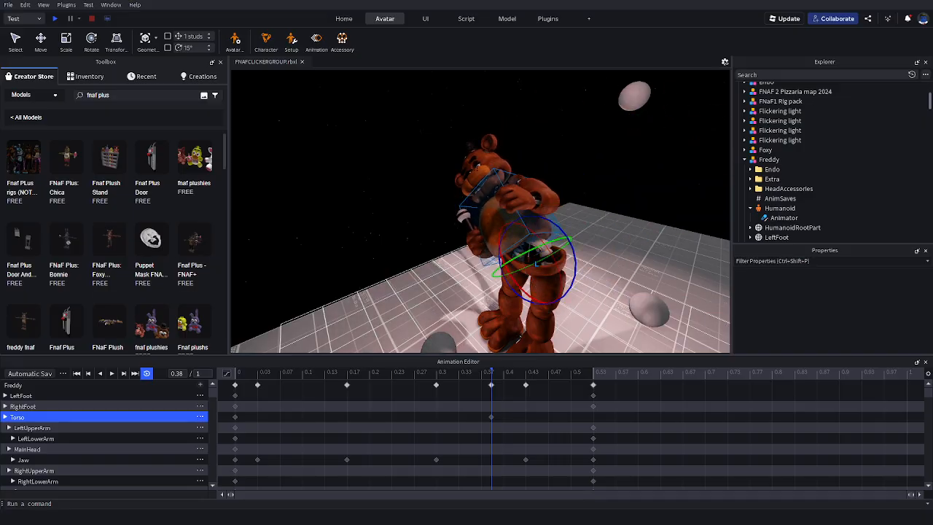
key(ctrl+s)
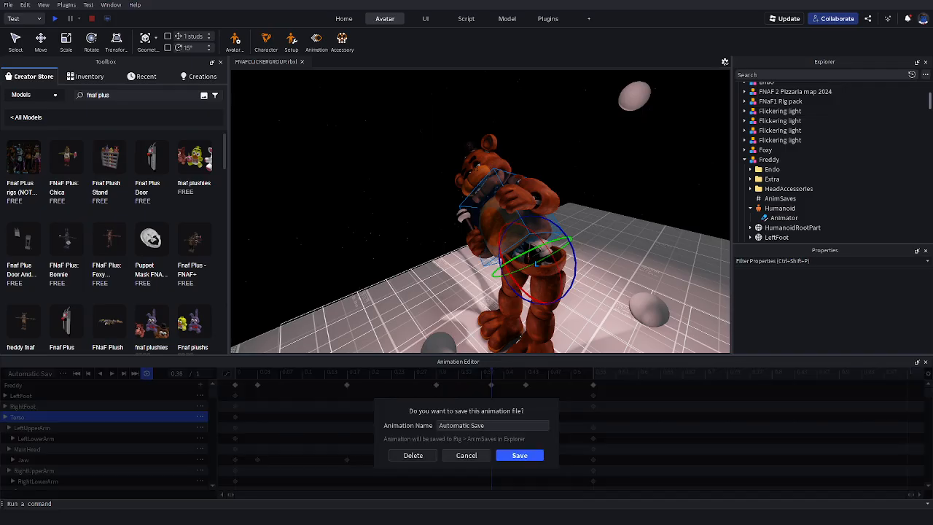
key(Return)
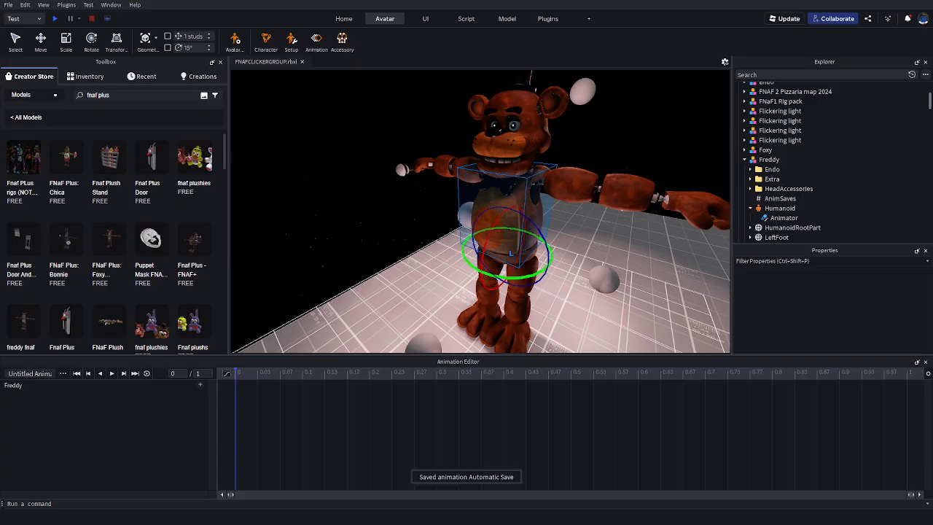
Rotate Freddy's torso slightly at frame 0 of the new untitled animation
mouse_move(510, 276)
mouse_down()
mouse_move(531, 277)
mouse_move(458, 262)
mouse_move(536, 277)
mouse_move(502, 276)
mouse_up()
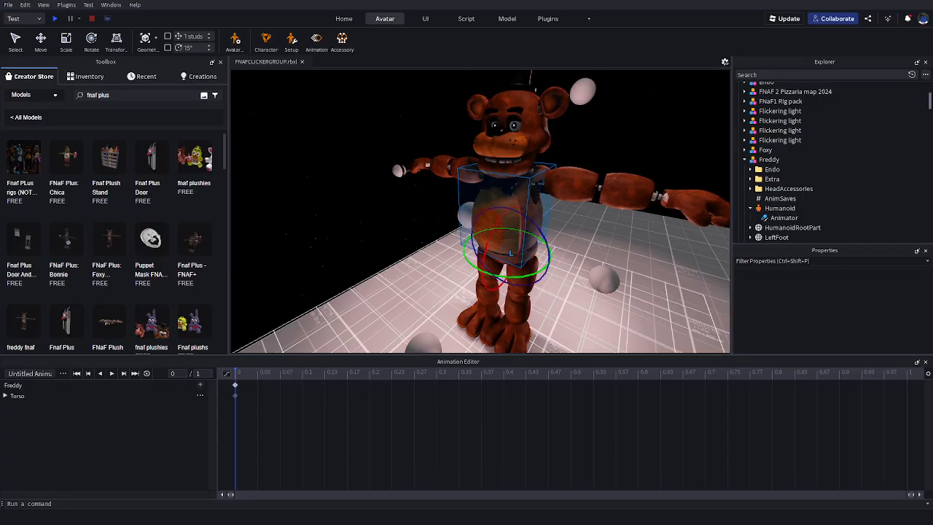
right_drag(501, 277, 466, 270)
scroll(466, 266, down, 3)
scroll(464, 271, up, 3)
key(a)
drag(536, 289, 518, 285)
key(d)
right_drag(518, 286, 452, 281)
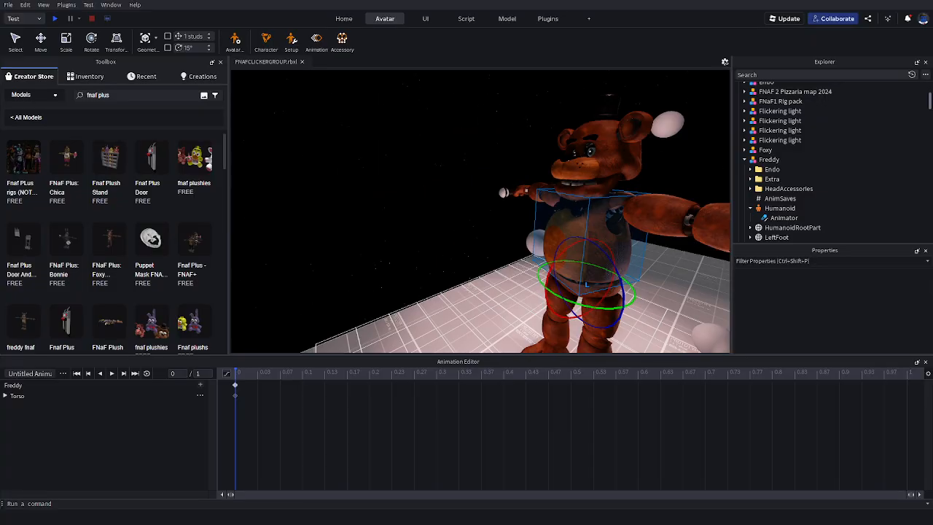
drag(547, 281, 550, 298)
key(s)
mouse_move(551, 299)
right_down()
mouse_move(583, 291)
mouse_move(565, 288)
right_up()
Tilt and turn Freddy's MainHead at frame 0 of the untitled animation
key(w)
key(w)
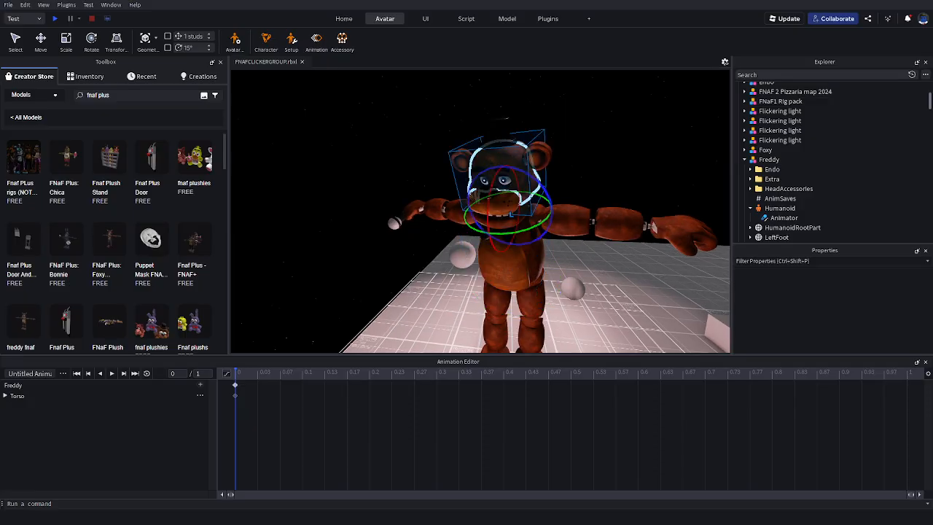
drag(490, 231, 499, 233)
drag(540, 177, 549, 189)
key(a)
right_drag(525, 211, 605, 208)
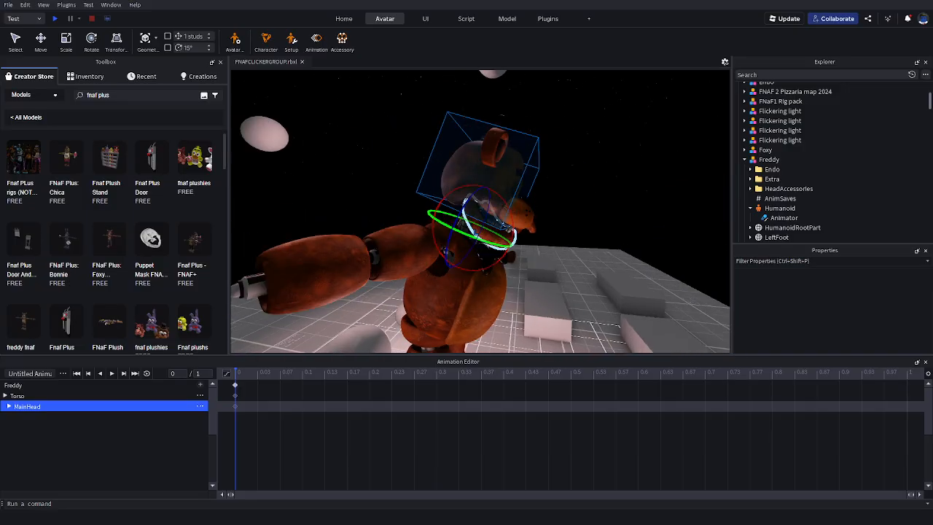
drag(513, 221, 510, 210)
Rotate Freddy's LeftUpperArm down toward his side at frame 0 of the untitled animation
click(558, 186)
key(s)
right_drag(558, 186, 528, 219)
key(e)
key(w)
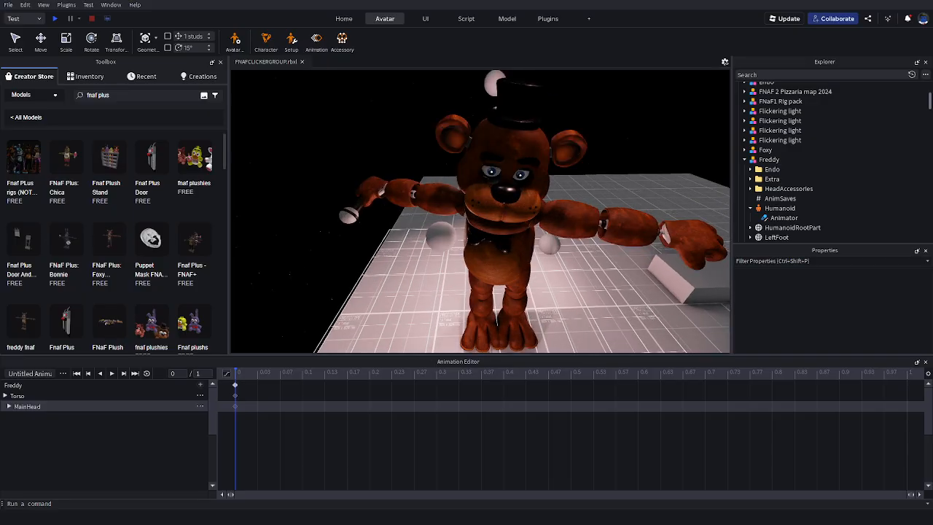
right_drag(481, 211, 481, 171)
key(s)
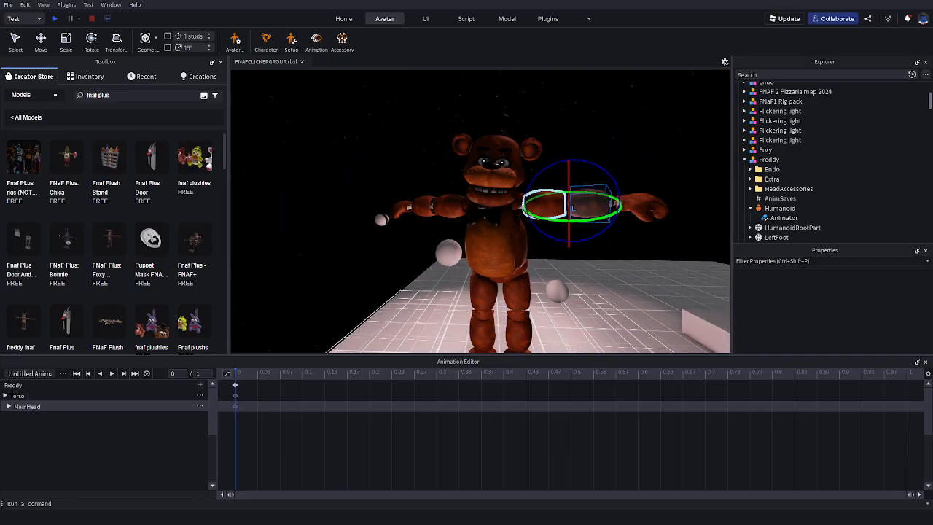
drag(554, 173, 564, 213)
Bend Freddy's LeftLowerArm forward at the elbow at frame 0
click(592, 212)
right_drag(583, 211, 536, 240)
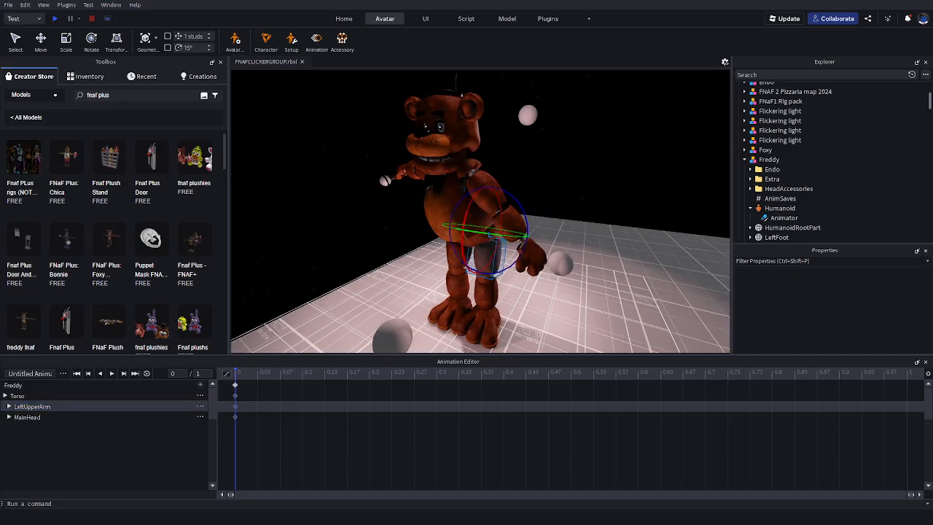
drag(466, 235, 470, 250)
click(430, 255)
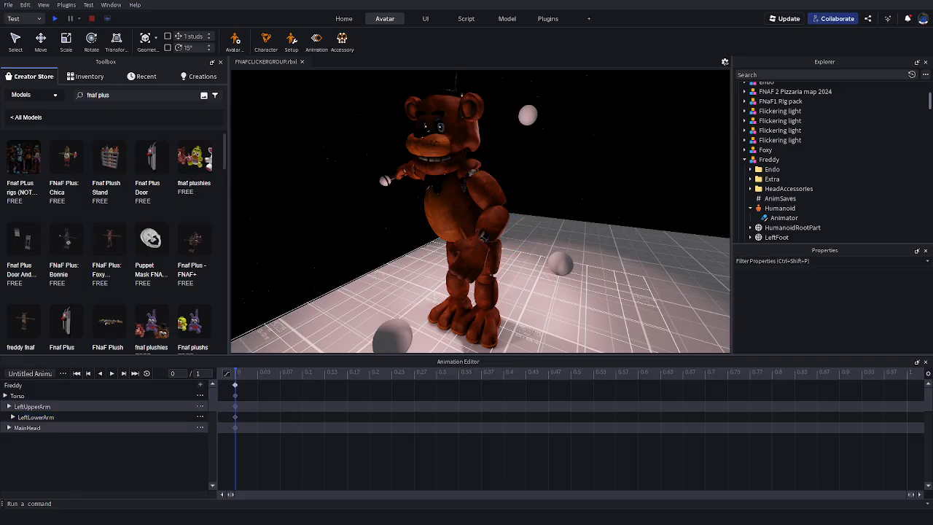
key(a)
right_drag(430, 255, 528, 252)
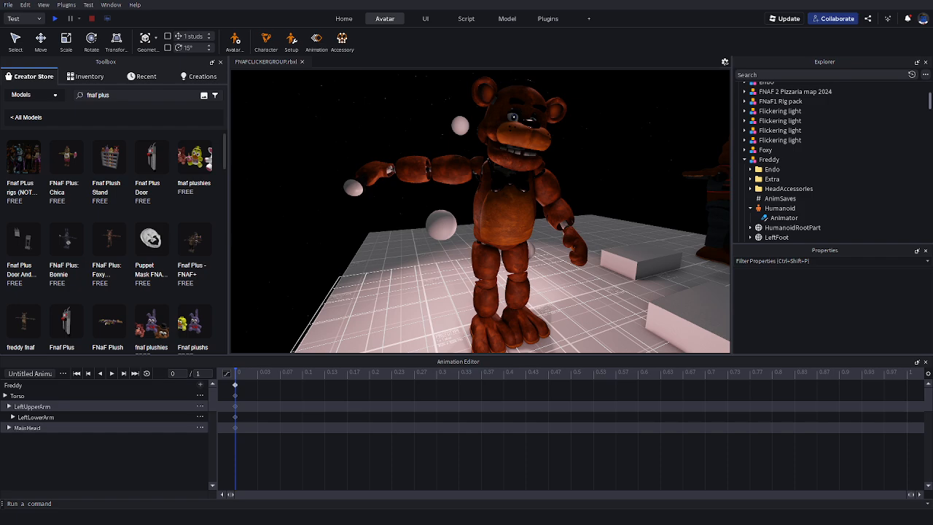
key(s)
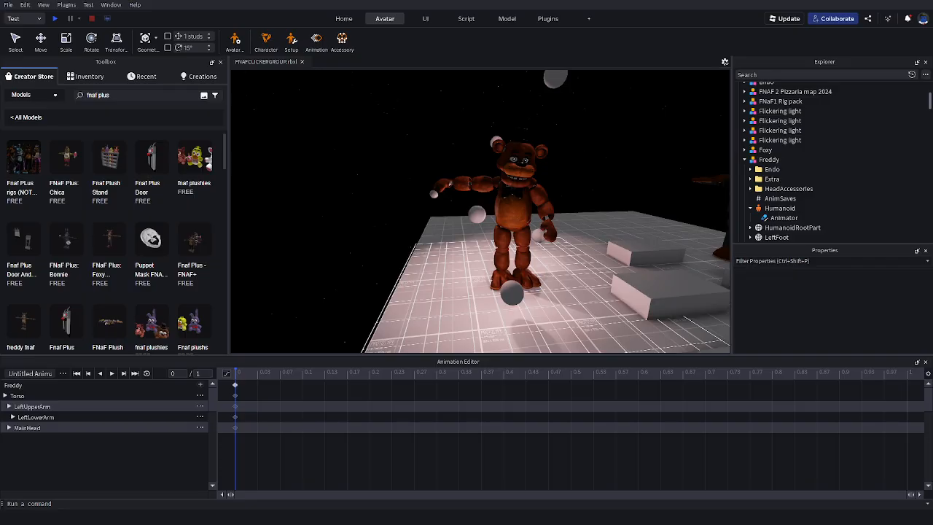
key(d)
right_drag(514, 218, 415, 218)
key(w)
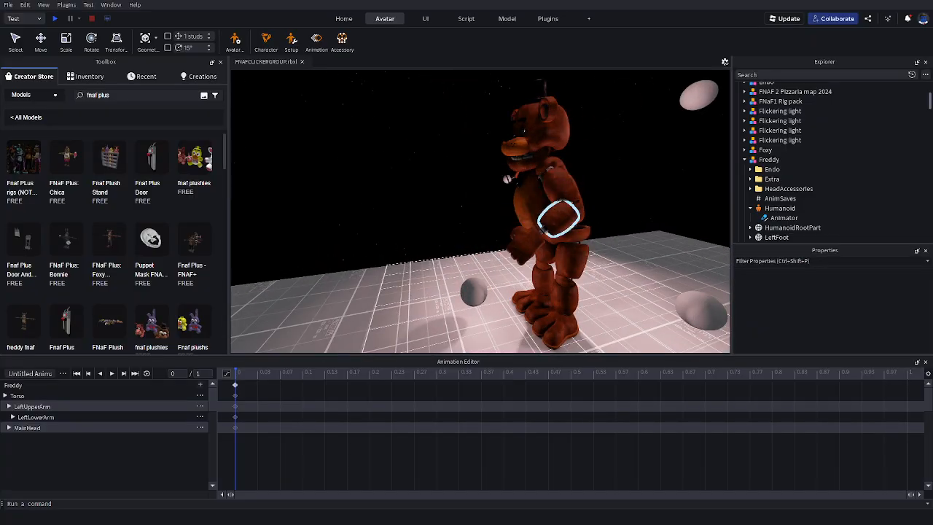
Adjust the forward swing of Freddy's LeftUpperArm at frame 0
scroll(548, 182, up, 5)
scroll(540, 182, down, 5)
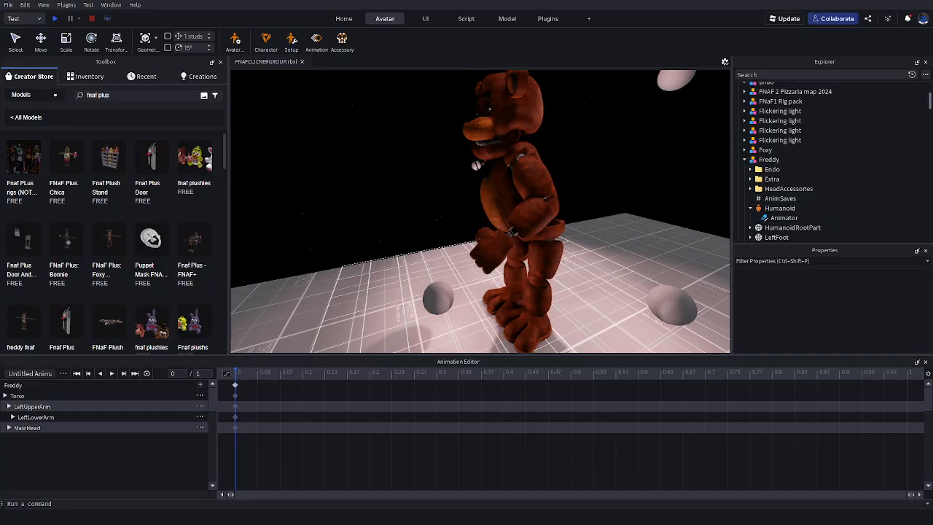
click(536, 179)
drag(504, 194, 525, 162)
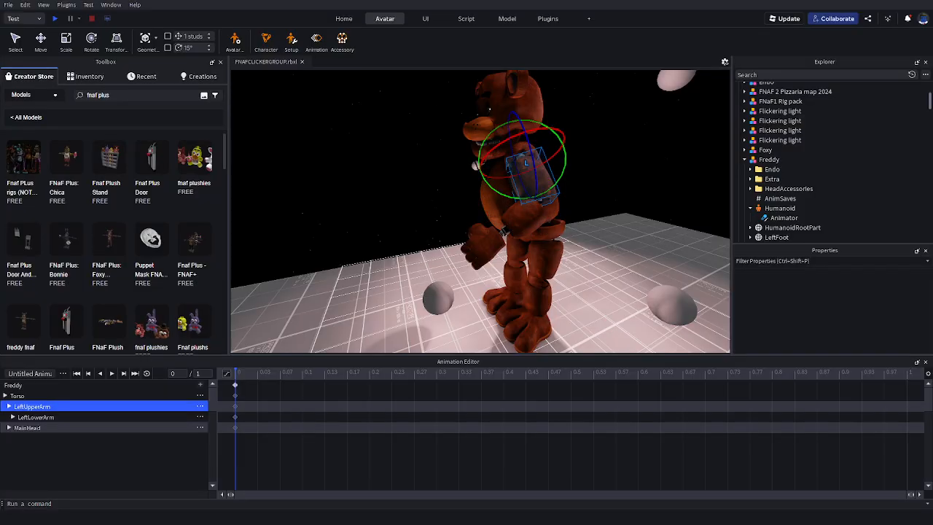
right_drag(496, 212, 602, 187)
key(s)
key(a)
key(w)
key(w)
key(s)
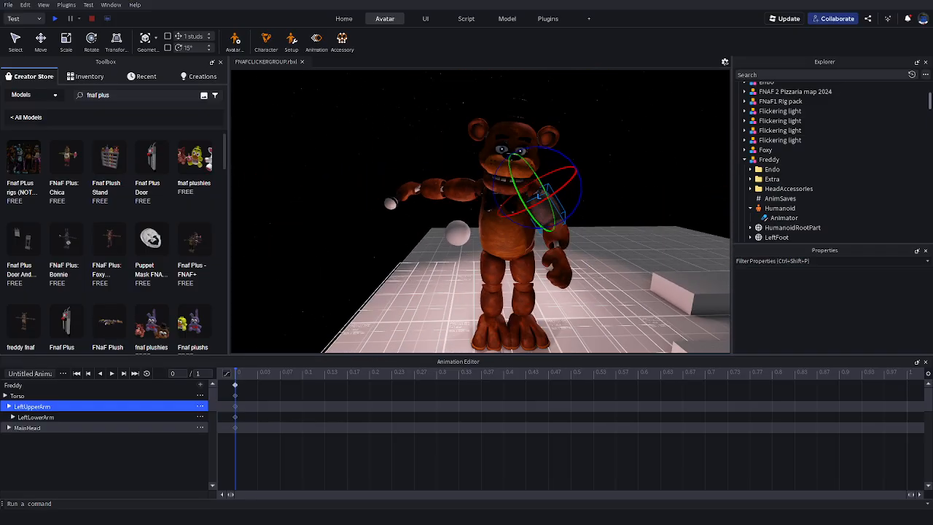
Rotate Freddy's RightUpperArm, the one with the microphone, down toward his side at frame 0
click(461, 191)
drag(518, 167, 476, 147)
key(a)
right_drag(477, 147, 561, 161)
Bend Freddy's RightLowerArm upward at frame 0 so the microphone is held in front of his chest
click(432, 230)
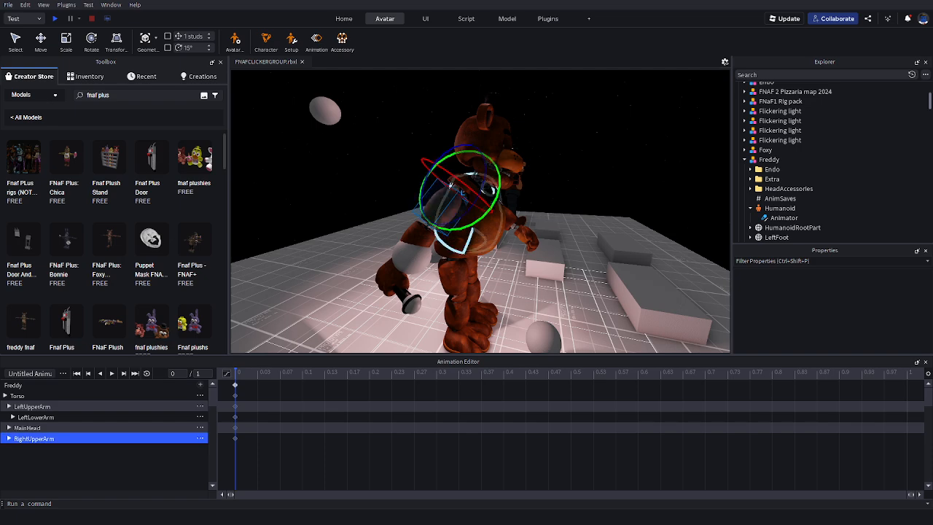
drag(452, 185, 481, 207)
click(536, 156)
key(d)
right_drag(535, 156, 469, 121)
key(w)
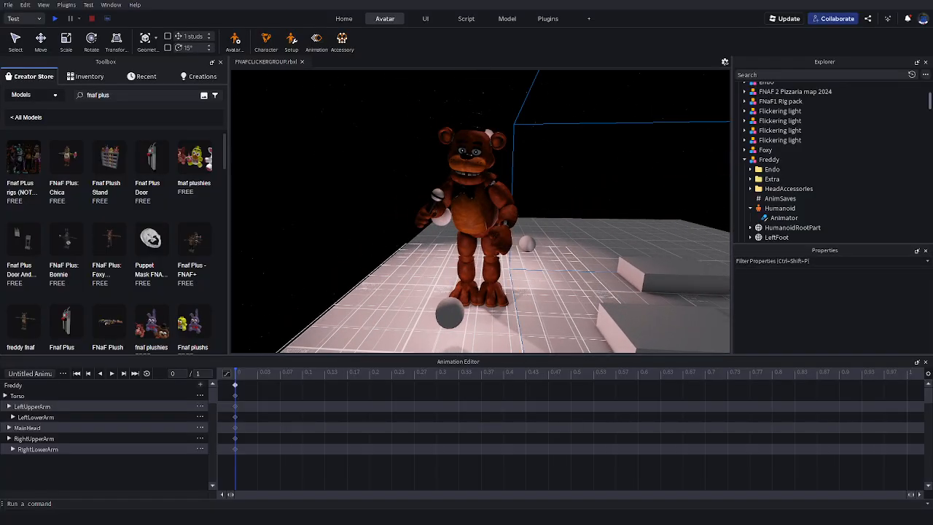
Close the Animation Editor and select the unlit freddy model together with its light parts
click(925, 361)
key(s)
right_drag(510, 306, 565, 300)
click(492, 269)
right_drag(493, 268, 481, 300)
key(w)
key(s)
key(w)
key(s)
key(w)
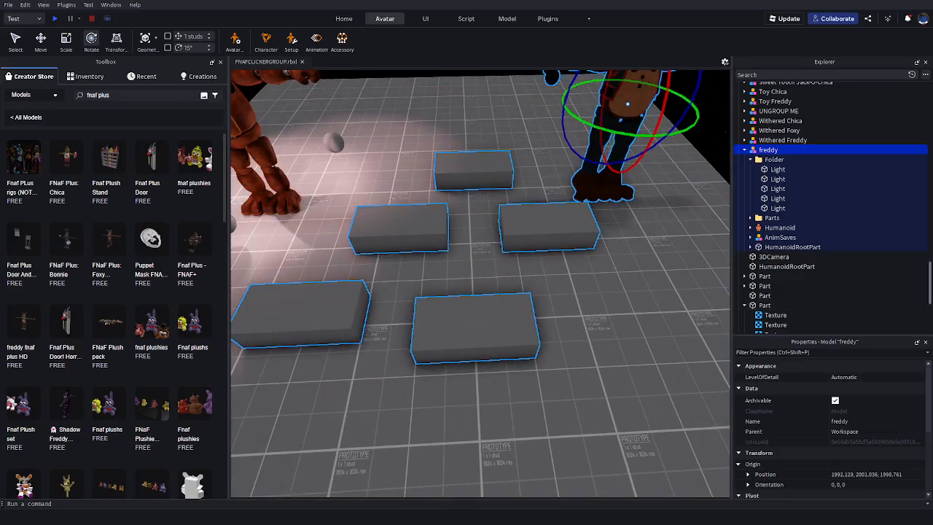
Select the five Light parts in freddy's Folder and examine their placement next to both models
click(789, 169)
shift+click(789, 208)
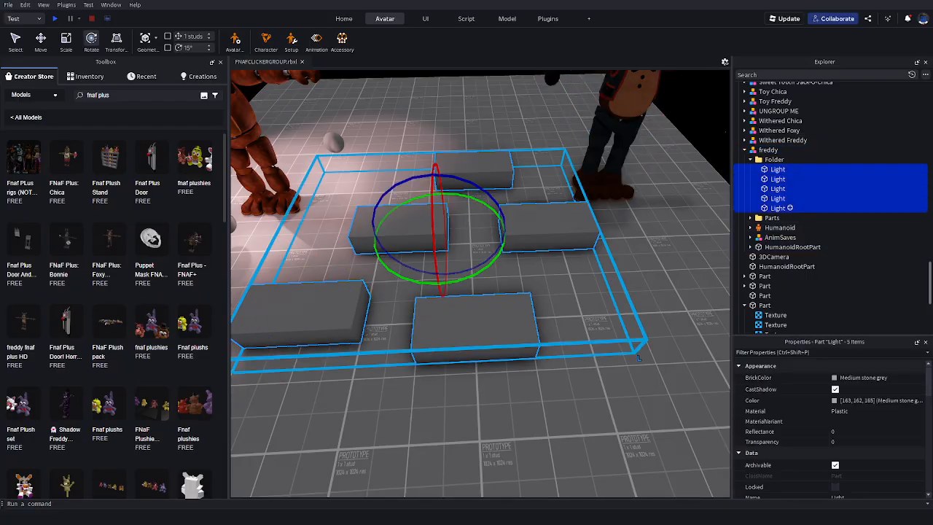
key(s)
right_drag(481, 291, 394, 226)
key(w)
key(s)
key(d)
key(s)
key(w)
key(f)
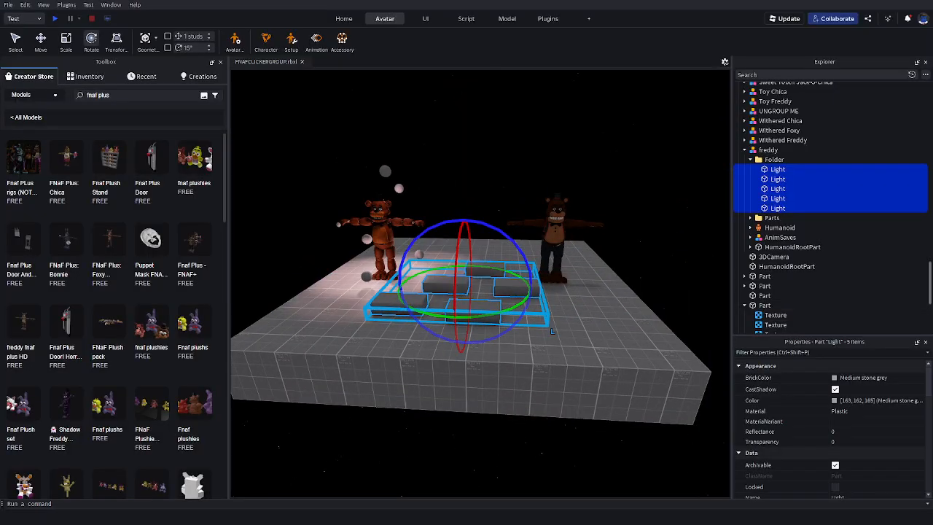
key(d)
right_drag(525, 168, 474, 200)
key(s)
key(w)
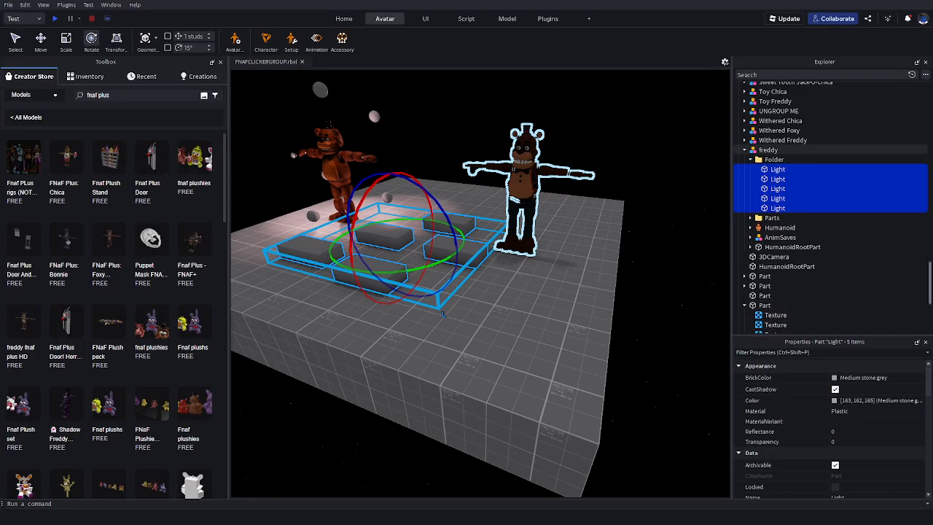
Shift the unlit freddy model slightly sideways on the platform and deselect it
drag(518, 201, 544, 204)
key(w)
right_drag(544, 219, 514, 190)
key(s)
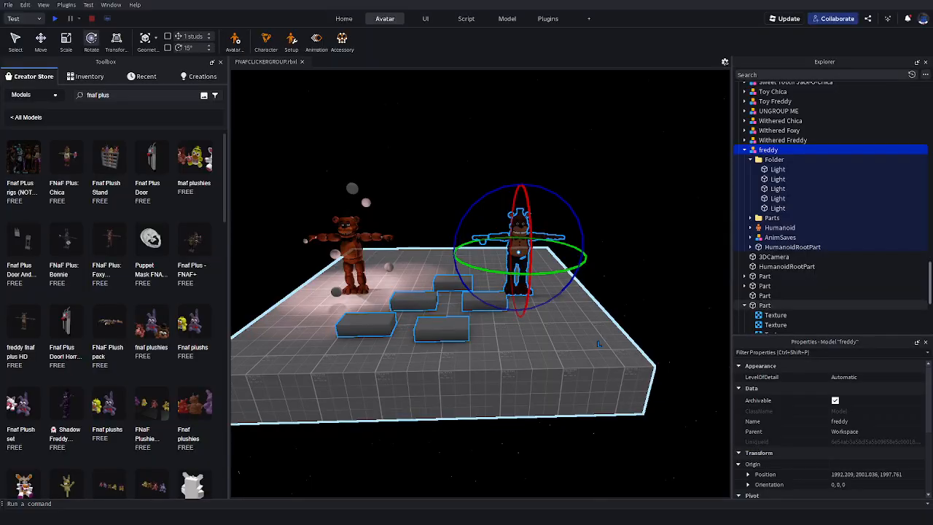
key(w)
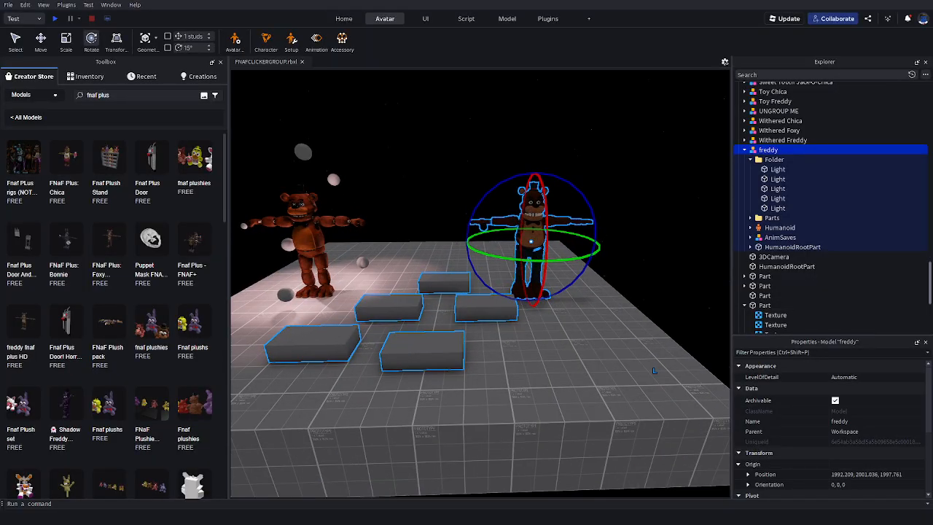
mouse_move(525, 320)
right_down()
mouse_move(490, 318)
mouse_move(530, 327)
right_up()
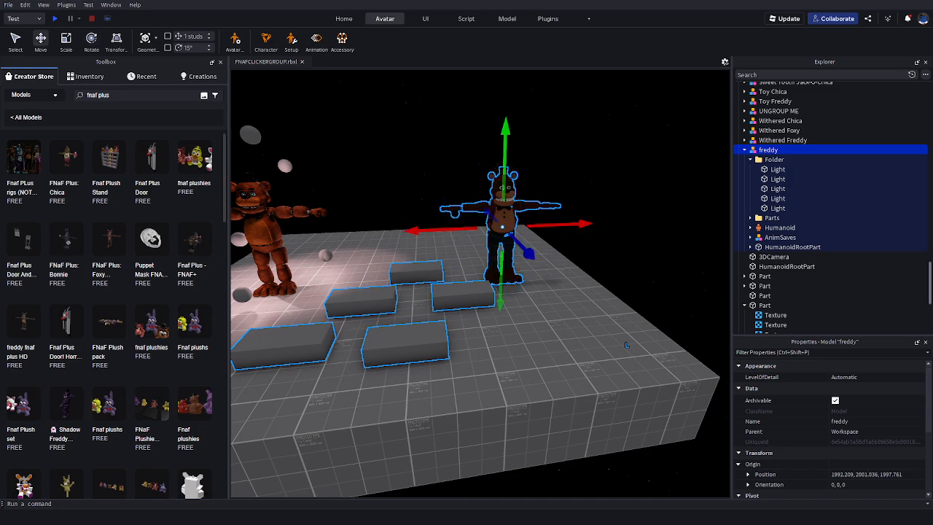
drag(428, 230, 421, 231)
click(437, 190)
right_drag(437, 189, 408, 191)
key(w)
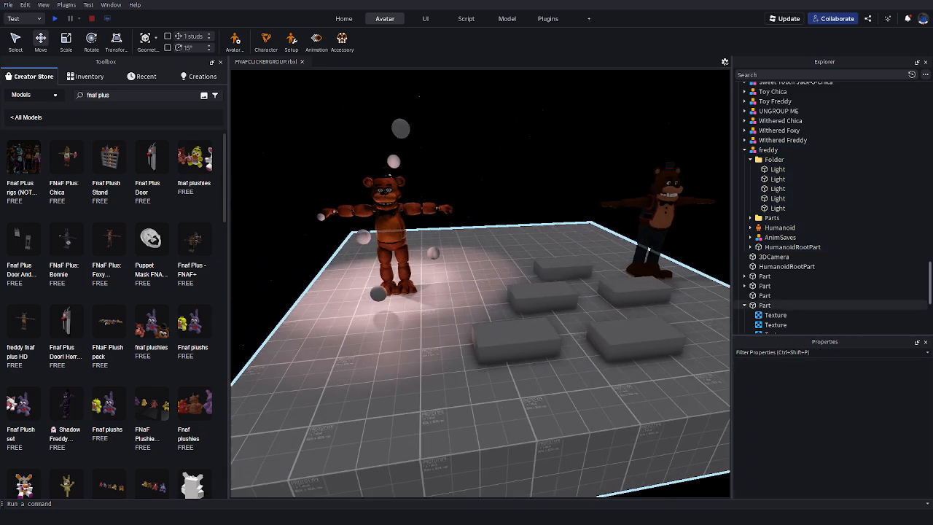
Try to move the lit Freddy model sideways together with its attached lights
click(376, 204)
key(w)
mouse_move(475, 314)
right_down()
mouse_move(480, 292)
mouse_move(475, 325)
right_up()
key(s)
drag(438, 219, 457, 218)
key(s)
right_drag(457, 218, 478, 199)
click(477, 198)
key(s)
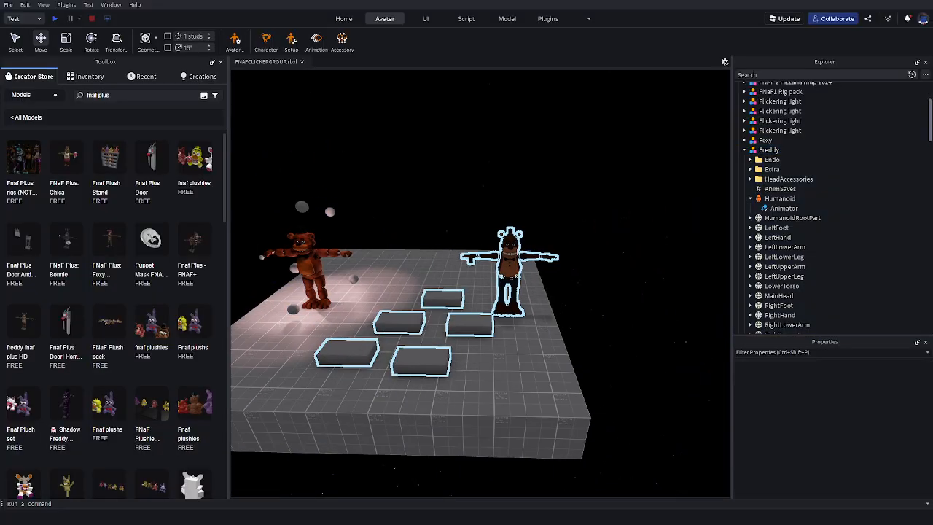
Drag the unlit freddy across the platform and undo the recent model moves
drag(510, 270, 434, 295)
key(ctrl+z)
right_drag(474, 291, 445, 299)
key(w)
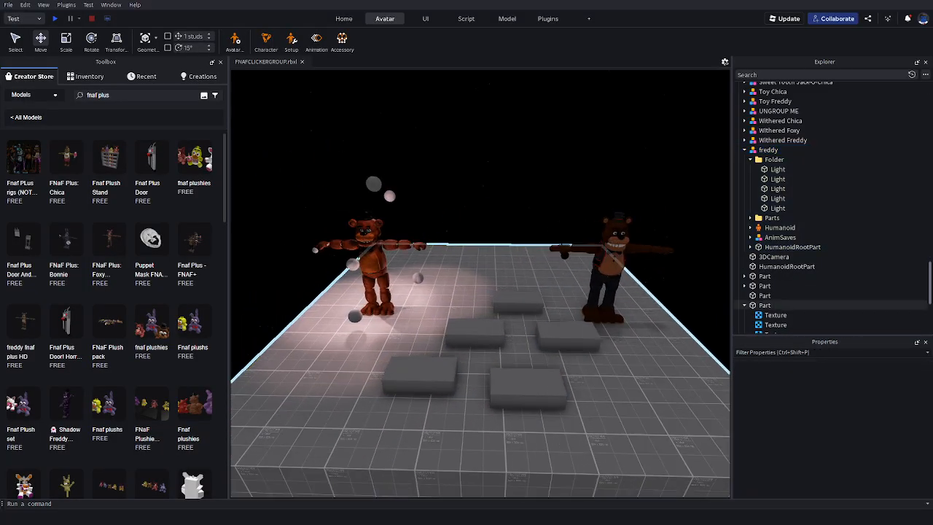
right_drag(510, 306, 532, 309)
key(w)
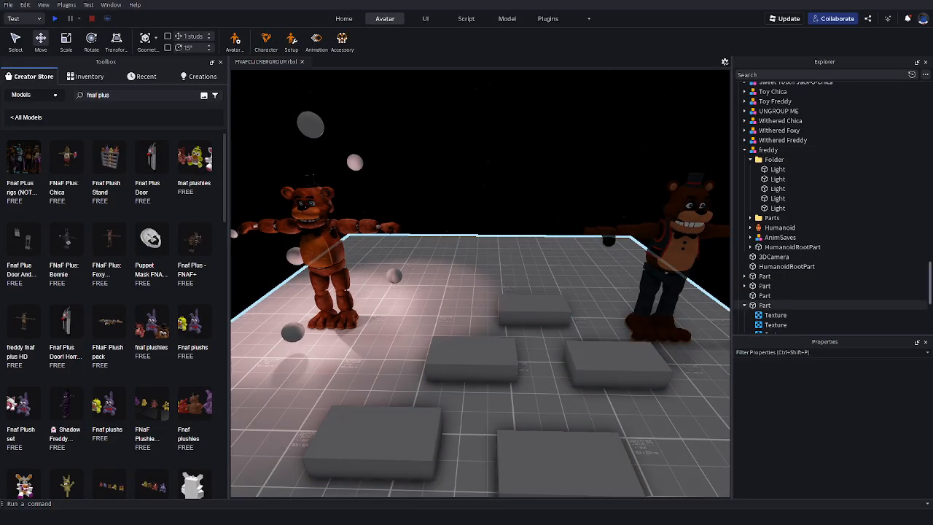
key(ctrl+z)
key(s)
key(ctrl+z)
mouse_move(473, 291)
right_down()
mouse_move(510, 291)
mouse_move(477, 292)
right_up()
key(w)
key(w)
Examine the two Freddy models and the light blocks on the platform from several viewpoints
right_drag(579, 219, 630, 242)
key(w)
key(q)
click(528, 228)
key(s)
key(w)
key(e)
key(s)
key(s)
key(w)
key(s)
key(w)
key(s)
right_drag(517, 291, 474, 309)
key(w)
key(s)
key(w)
key(w)
key(w)
key(s)
key(w)
key(w)
key(s)
key(w)
key(w)
key(s)
key(s)
Insert a PointLight into the first Light part in the unlit freddy's Folder
click(787, 169)
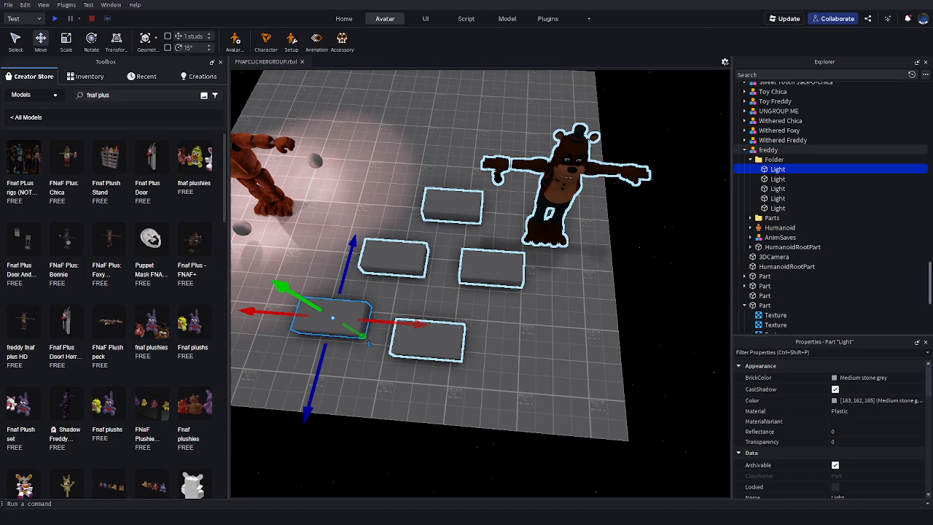
key(w)
mouse_move(496, 240)
right_down()
mouse_move(455, 244)
mouse_move(481, 237)
right_up()
key(s)
scroll(573, 253, up, 2)
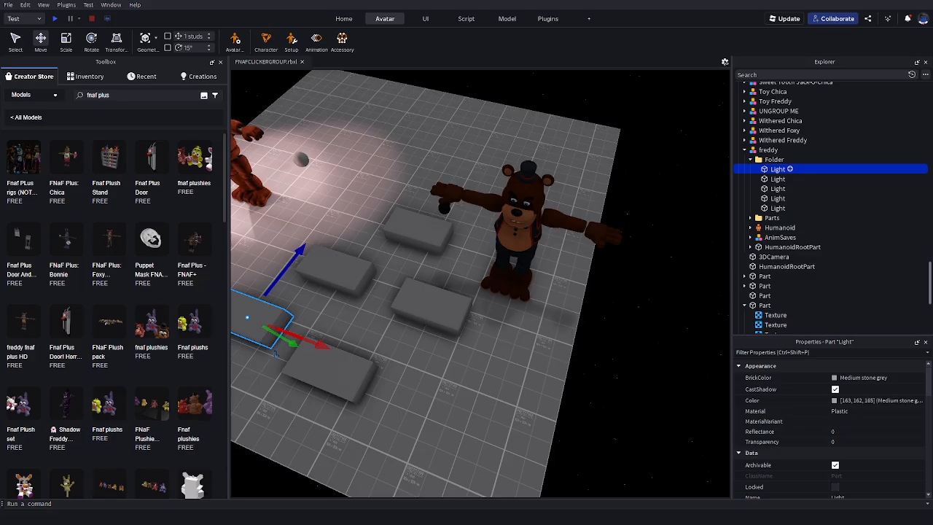
click(804, 189)
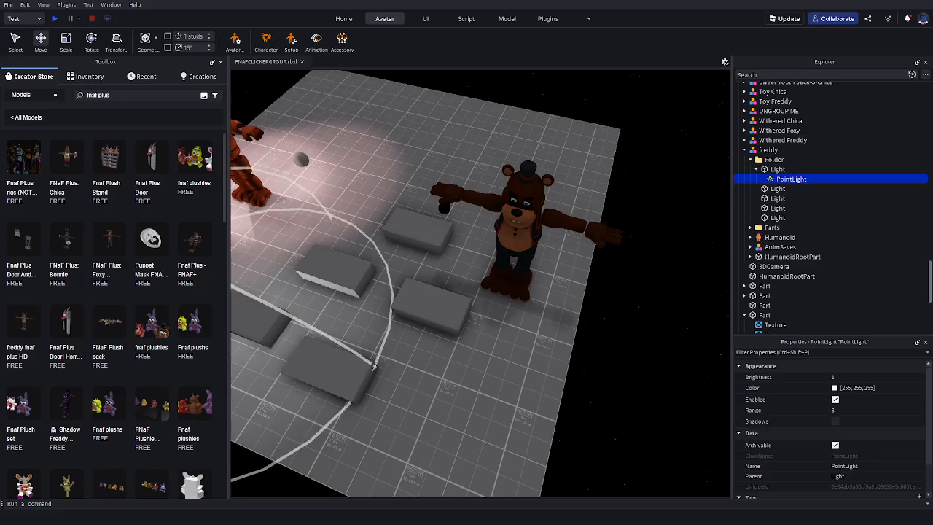
Duplicate the PointLight and parent one copy to each of the other four Light parts in freddy's Folder
key(ctrl+d)
drag(790, 189, 787, 218)
key(ctrl+d)
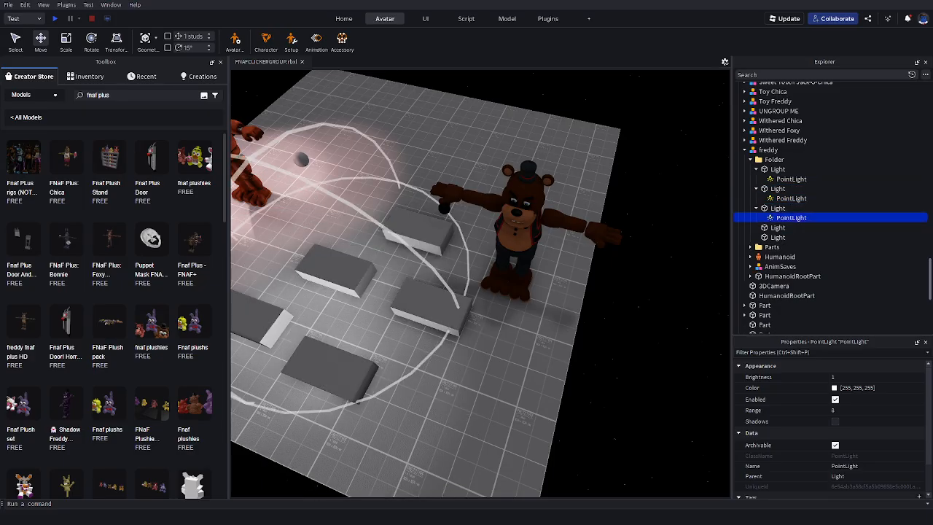
key(ctrl+d)
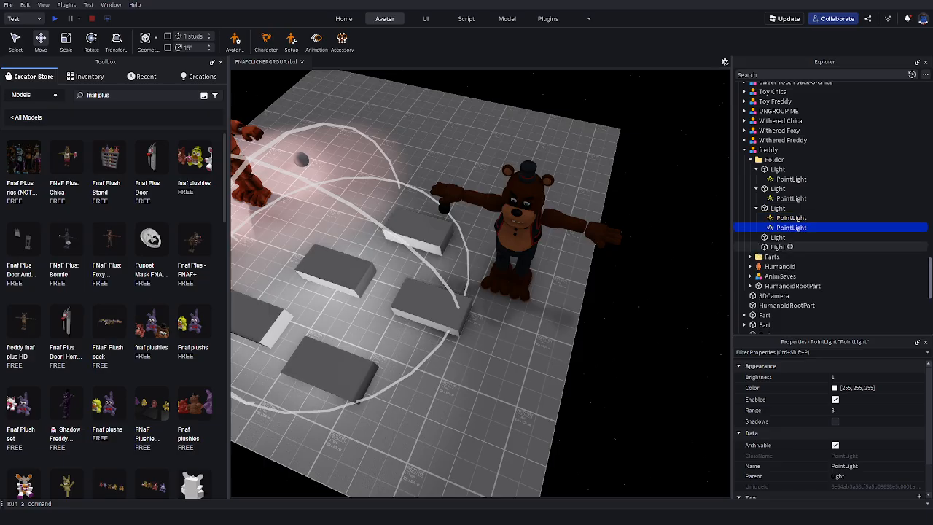
drag(790, 227, 811, 236)
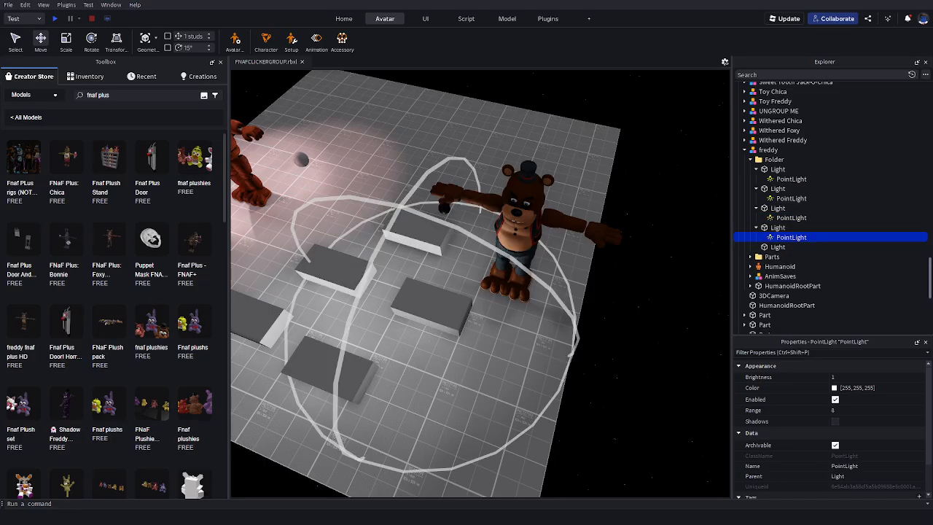
key(ctrl+d)
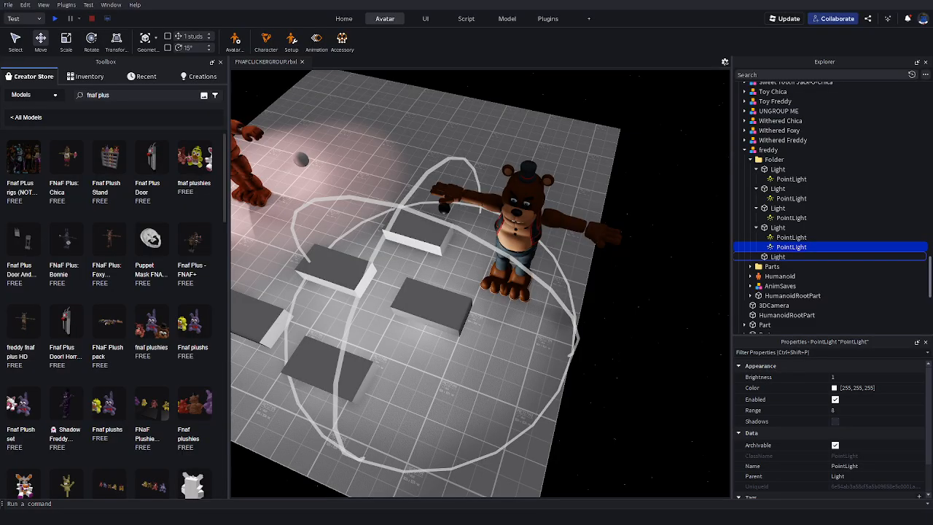
drag(790, 247, 790, 257)
click(667, 219)
Move the first Light part from freddy's Folder up to a spot above and beside the unlit freddy's head
right_drag(666, 218, 340, 264)
key(w)
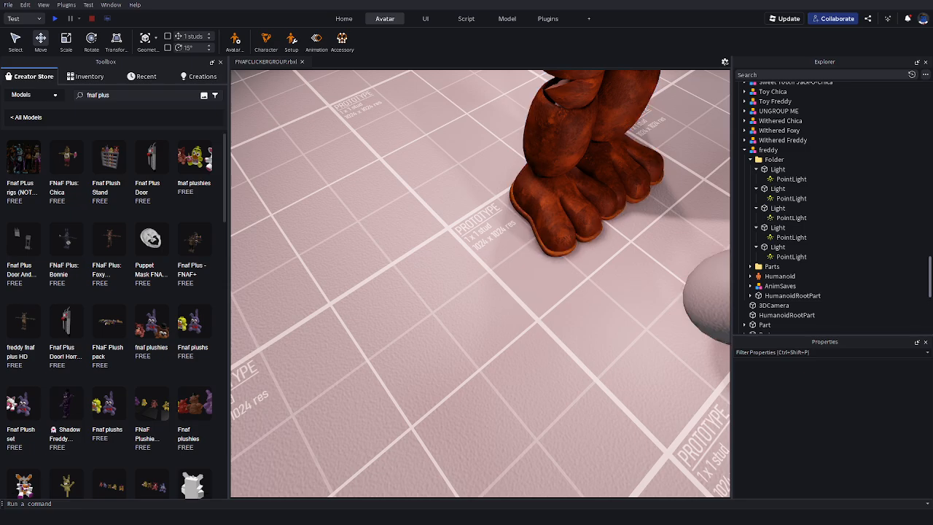
right_drag(443, 313, 474, 255)
key(s)
key(s)
key(w)
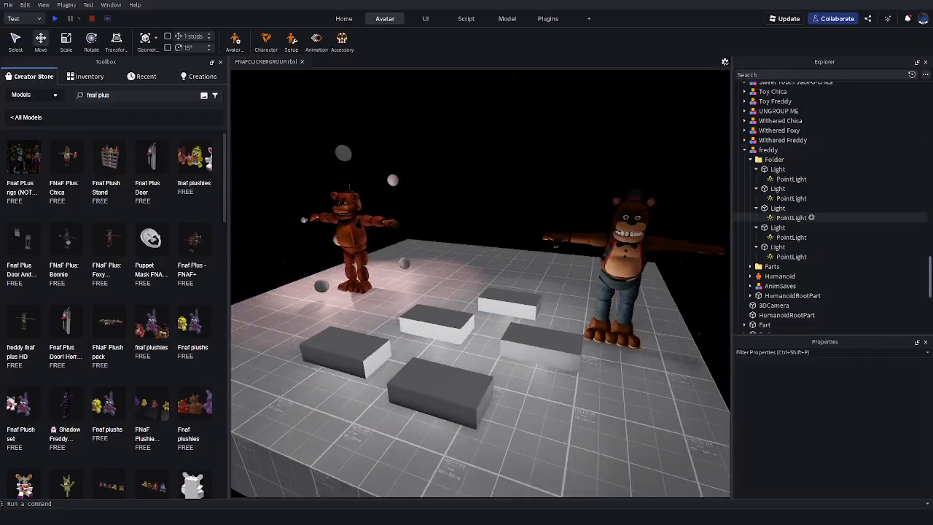
click(777, 168)
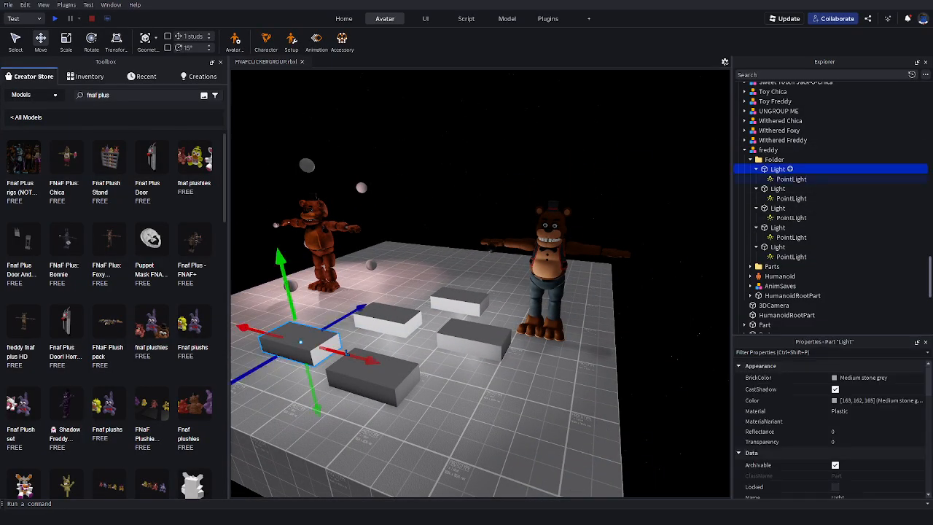
right_drag(444, 292, 444, 327)
drag(375, 319, 501, 351)
right_drag(537, 236, 564, 263)
text(aws)
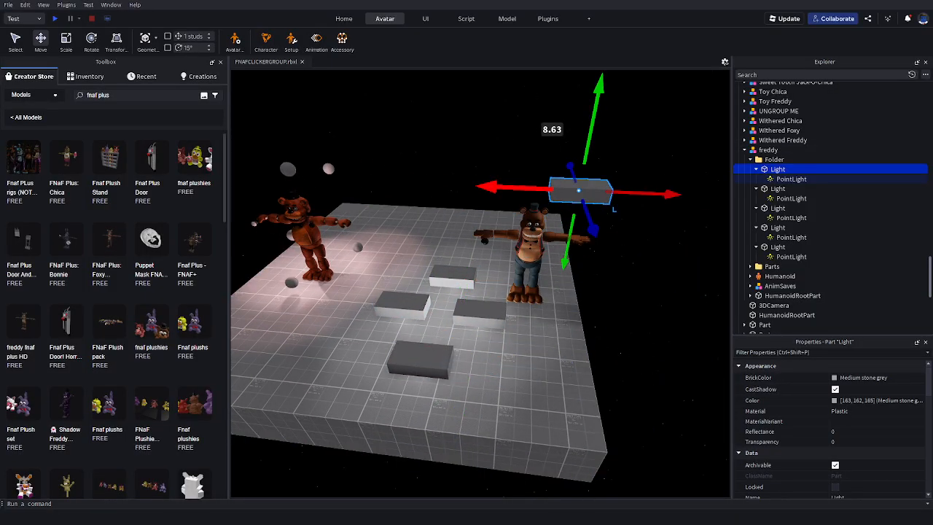
Examine the raised Light part around freddy and the light arrangement around the lit Freddy
key(w)
right_drag(517, 246, 511, 198)
key(s)
key(w)
right_drag(518, 246, 493, 282)
key(s)
key(a)
key(w)
key(w)
key(s)
key(w)
key(s)
key(w)
key(s)
Select all five PointLights in the lit Freddy's Lights folder and toggle their Shadows property
click(493, 282)
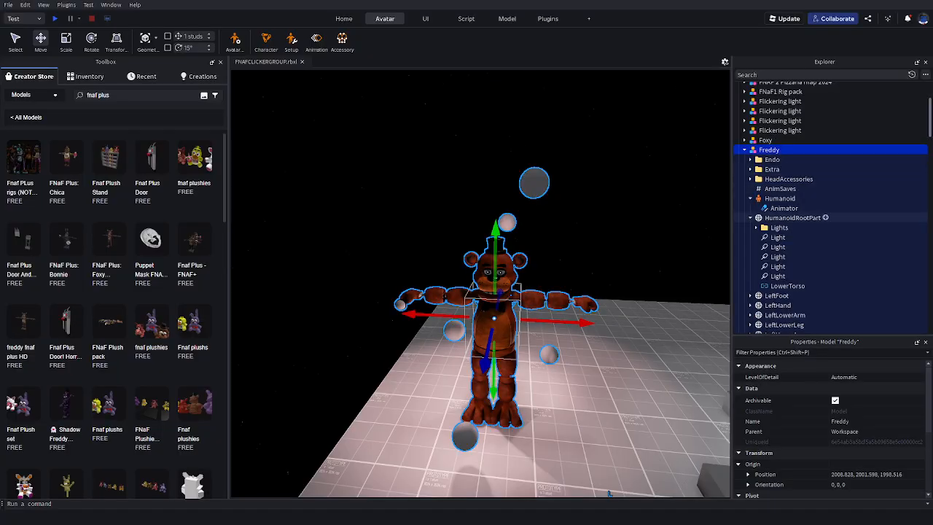
click(777, 237)
click(756, 227)
click(784, 237)
click(796, 247)
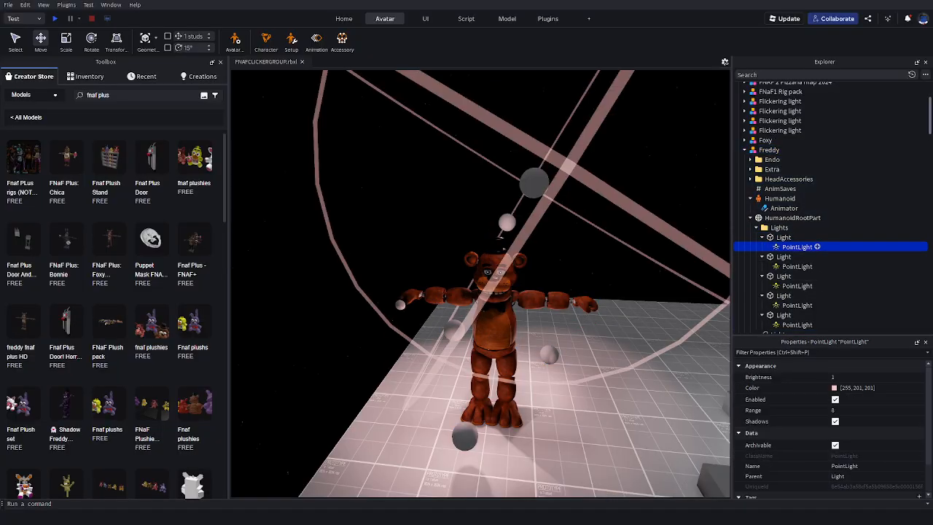
scroll(796, 280, down, 2)
shift+click(797, 270)
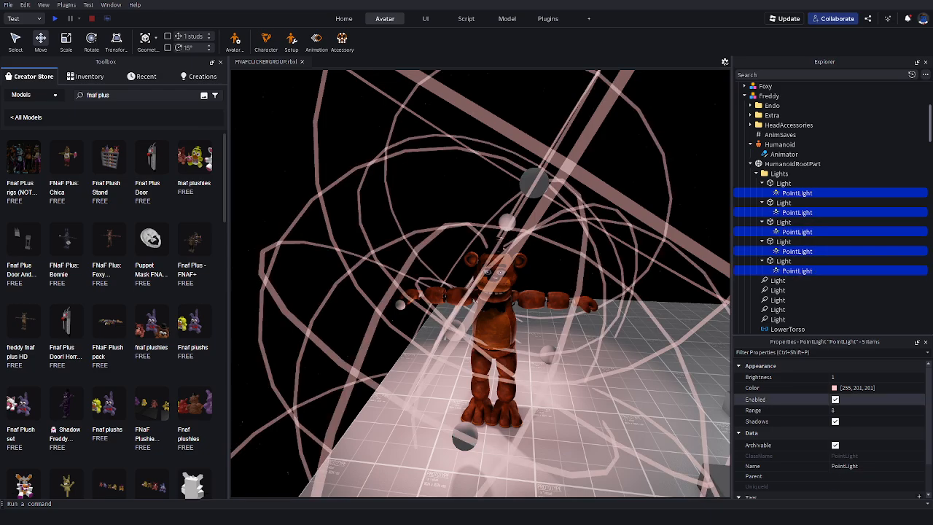
click(835, 421)
key(w)
right_drag(503, 299, 506, 264)
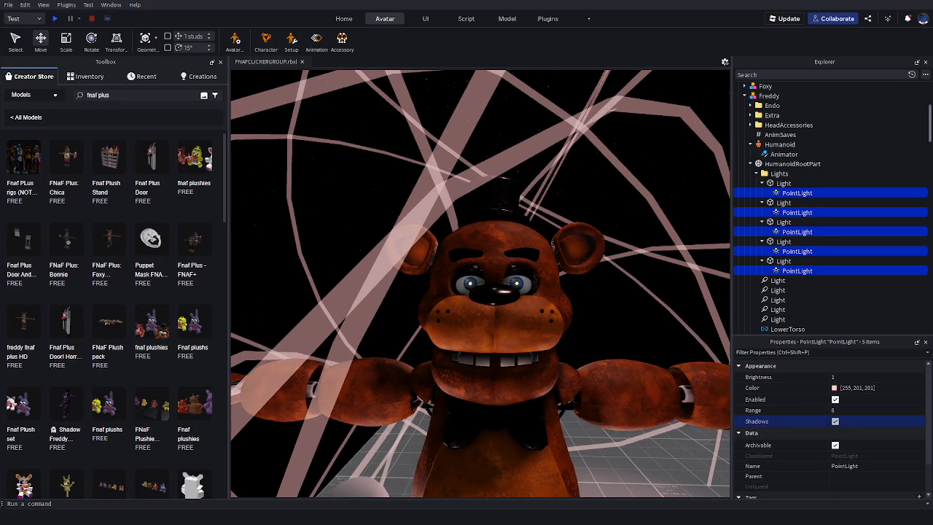
Examine the shading on the lit Freddy's face at several distances
scroll(495, 284, down, 5)
scroll(495, 284, up, 3)
mouse_move(496, 284)
right_down()
mouse_move(510, 310)
mouse_move(536, 310)
mouse_move(516, 322)
mouse_move(539, 316)
mouse_move(466, 292)
mouse_move(481, 277)
mouse_move(492, 291)
mouse_move(484, 273)
right_up()
scroll(510, 310, down, 4)
scroll(510, 310, down, 6)
scroll(481, 285, up, 10)
scroll(481, 277, down, 6)
scroll(481, 277, up, 5)
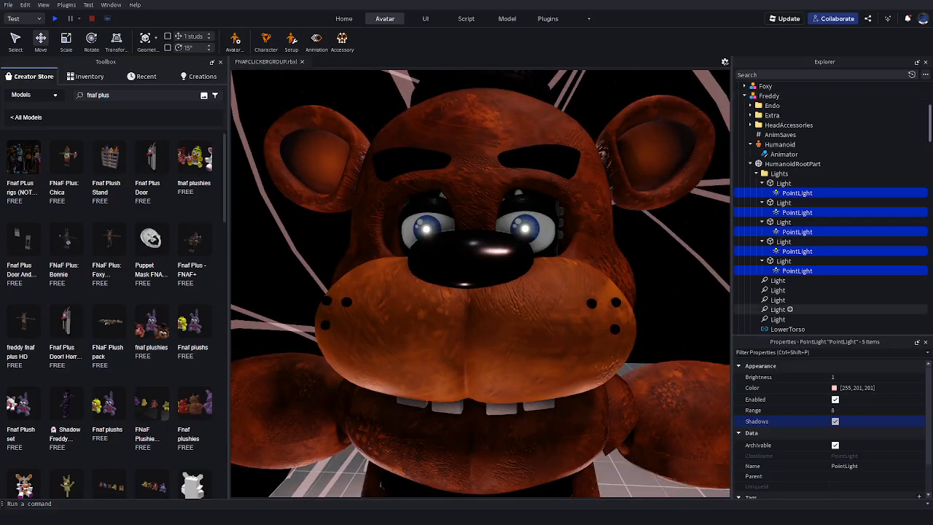
Turn Shadows off and back on for the lit Freddy's five PointLights to compare the effect
click(835, 421)
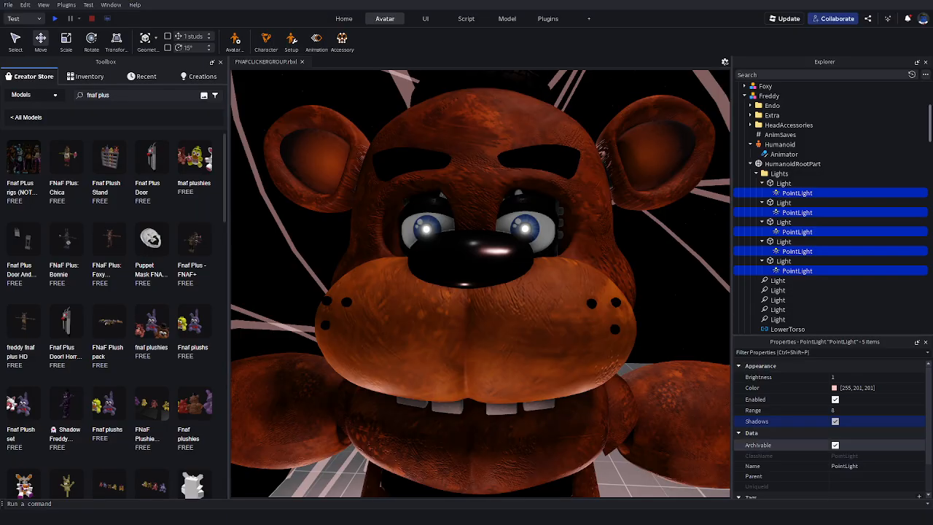
click(834, 421)
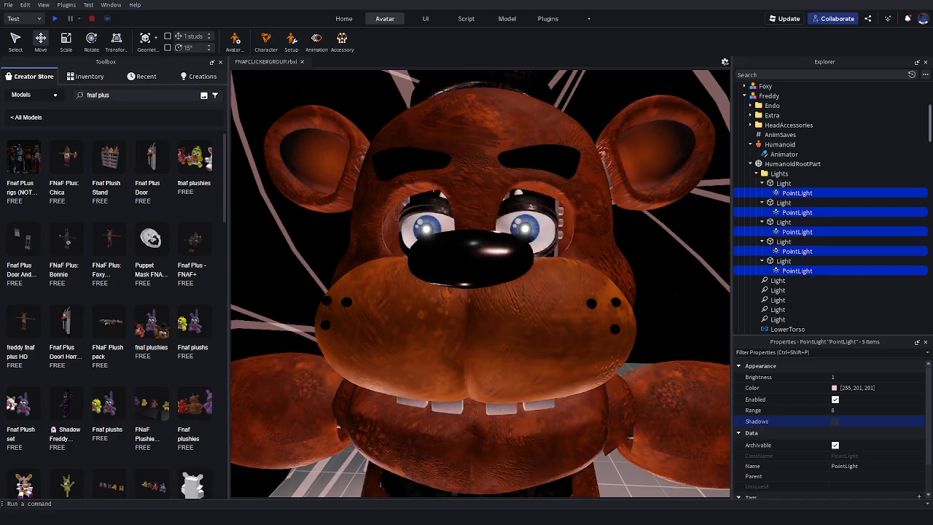
click(835, 421)
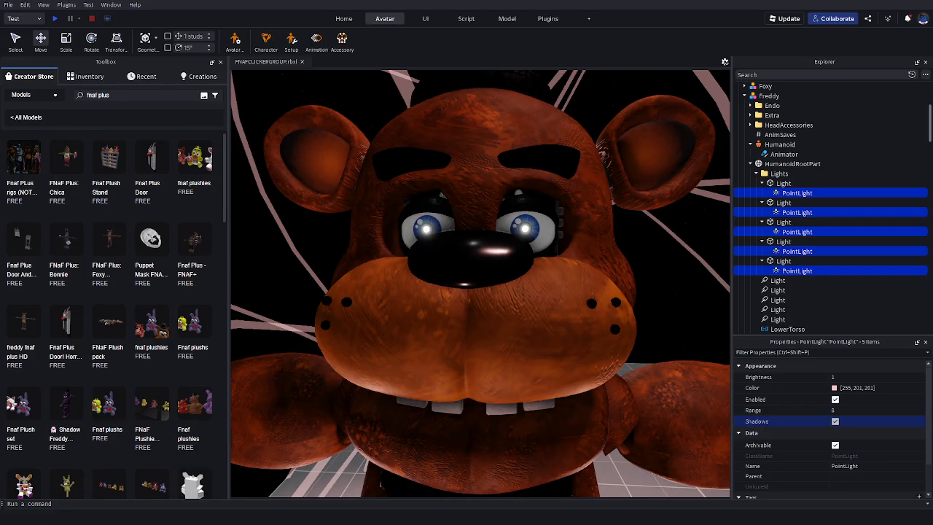
Enable Shadows on all five PointLights in the unlit freddy's Folder
scroll(466, 328, down, 10)
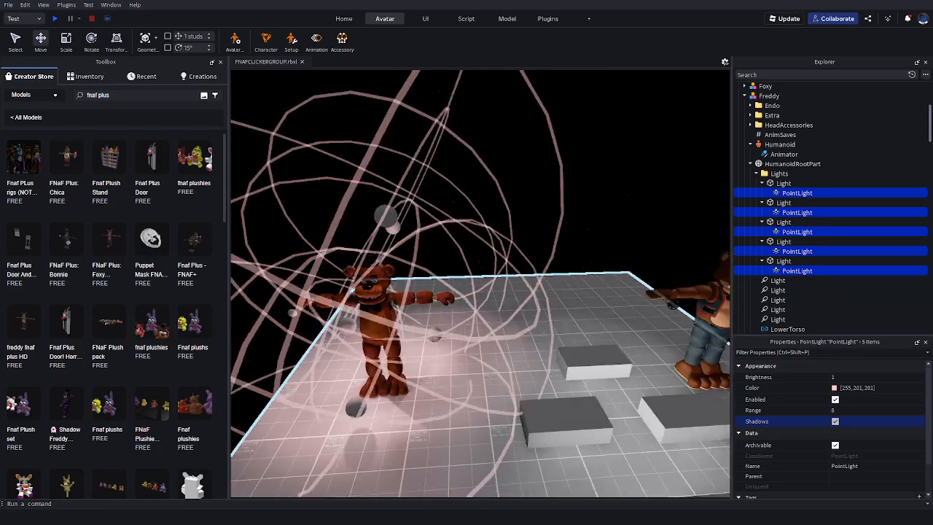
right_drag(466, 328, 502, 371)
click(559, 251)
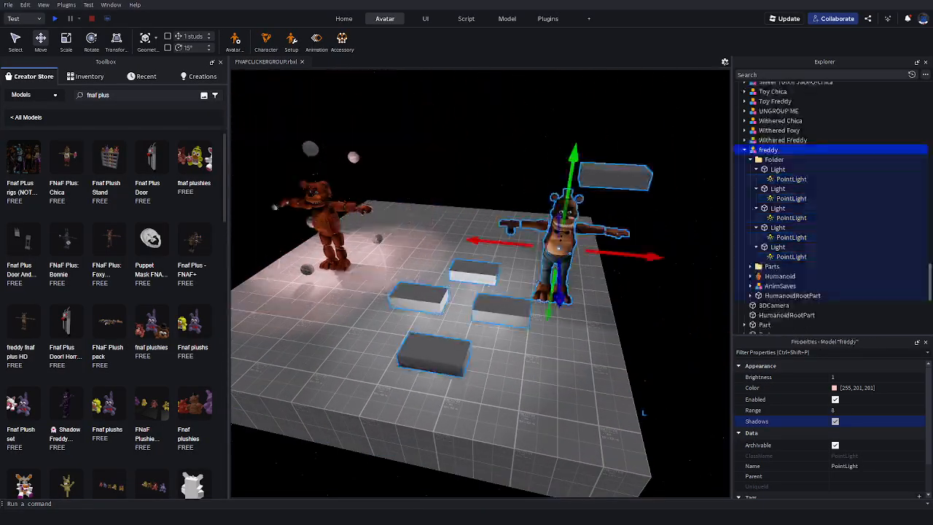
click(809, 178)
shift+click(791, 257)
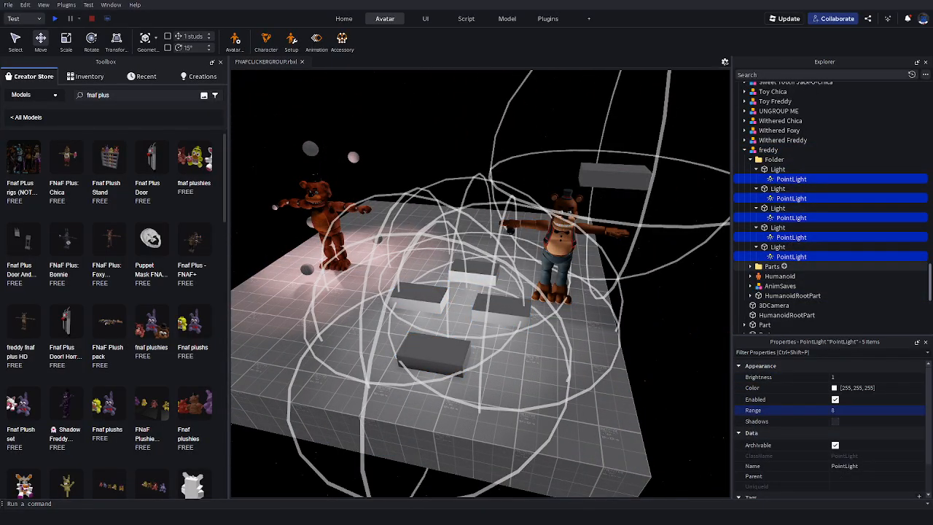
click(835, 421)
Try tilting the Light part above freddy's head with the Rotate tool
right_drag(619, 350, 652, 292)
click(649, 342)
key(w)
key(s)
key(w)
key(s)
key(w)
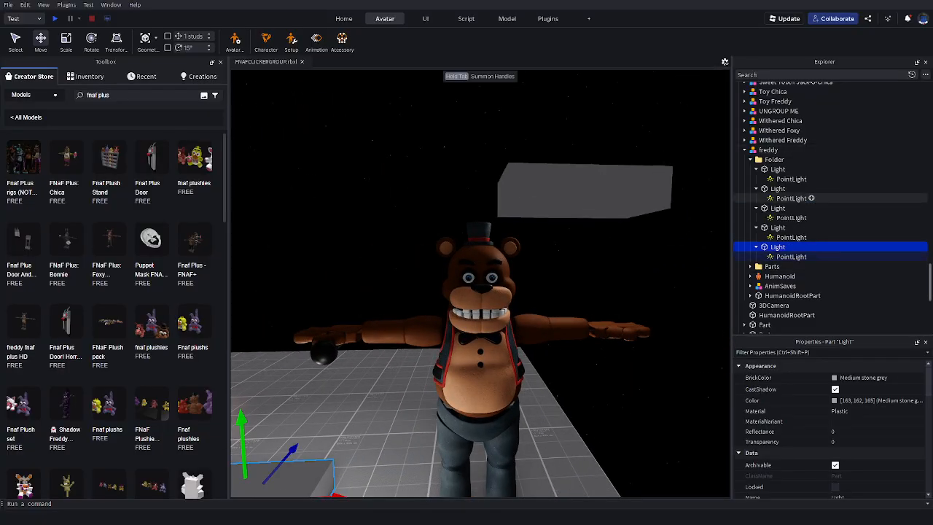
click(777, 168)
click(91, 41)
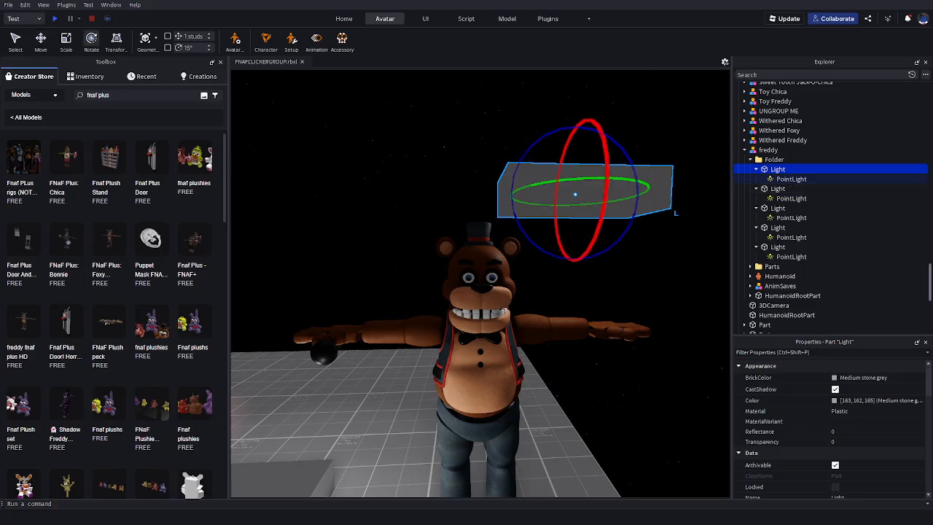
drag(554, 255, 605, 253)
Inspect the range of the PointLight inside the tilted Light part, and reselect that part
click(810, 180)
scroll(458, 276, down, 3)
right_drag(457, 275, 455, 251)
scroll(495, 320, down, 2)
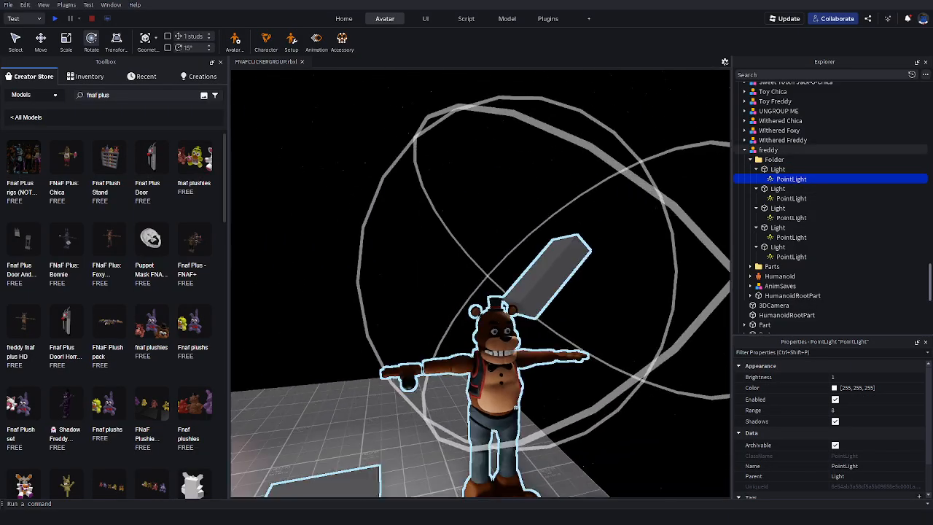
click(755, 169)
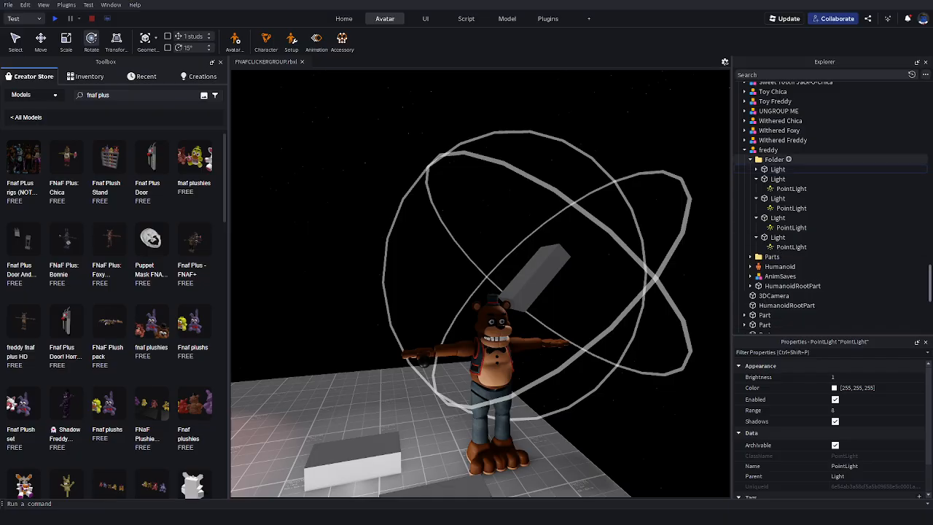
click(778, 169)
right_drag(620, 328, 635, 311)
key(w)
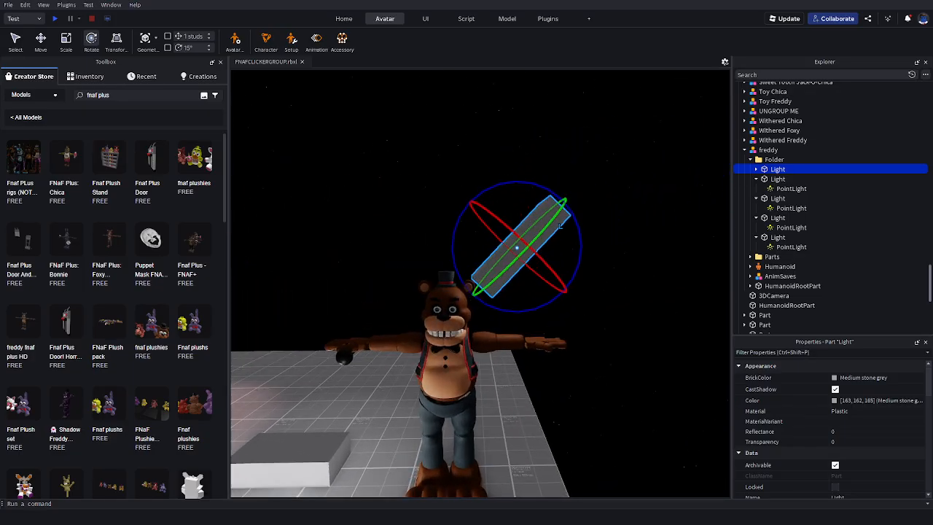
Examine freddy, the raised Light part and the remaining light blocks from several viewpoints
key(s)
right_drag(553, 327, 425, 315)
key(w)
key(a)
key(d)
key(a)
key(w)
key(d)
key(a)
key(s)
key(w)
key(s)
key(w)
key(w)
key(a)
key(s)
key(d)
key(w)
Move the second Light part behind freddy, raise it slightly and slide it about 0.8 studs into place
click(778, 179)
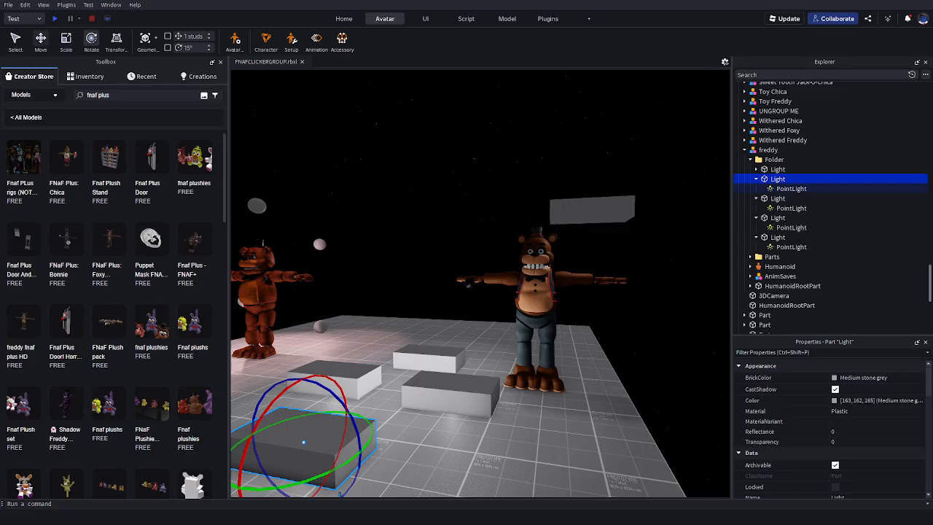
drag(382, 455, 569, 485)
key(d)
right_drag(568, 485, 514, 481)
drag(452, 438, 664, 381)
key(d)
right_drag(664, 382, 539, 386)
key(s)
drag(508, 350, 508, 310)
drag(601, 402, 577, 401)
key(d)
right_drag(554, 397, 620, 432)
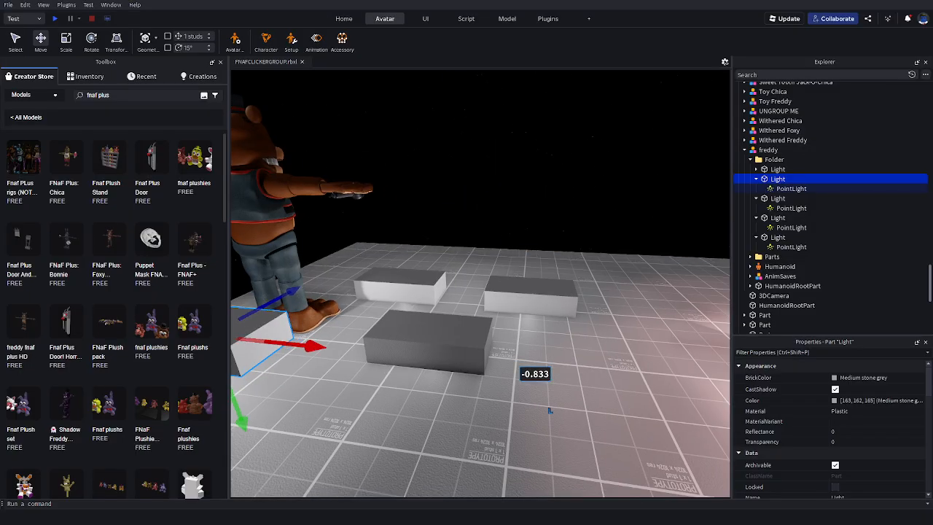
click(292, 334)
Raise the fourth Light part off the platform and slide it about 2 studs near freddy
key(s)
key(a)
click(777, 218)
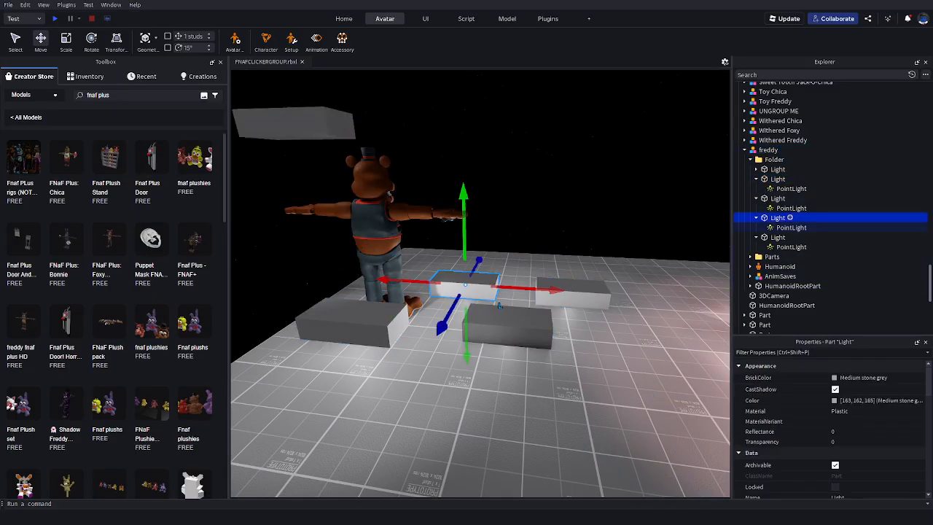
drag(464, 191, 462, 140)
right_drag(463, 168, 349, 164)
key(d)
right_drag(350, 218, 408, 263)
drag(530, 318, 488, 317)
key(s)
key(a)
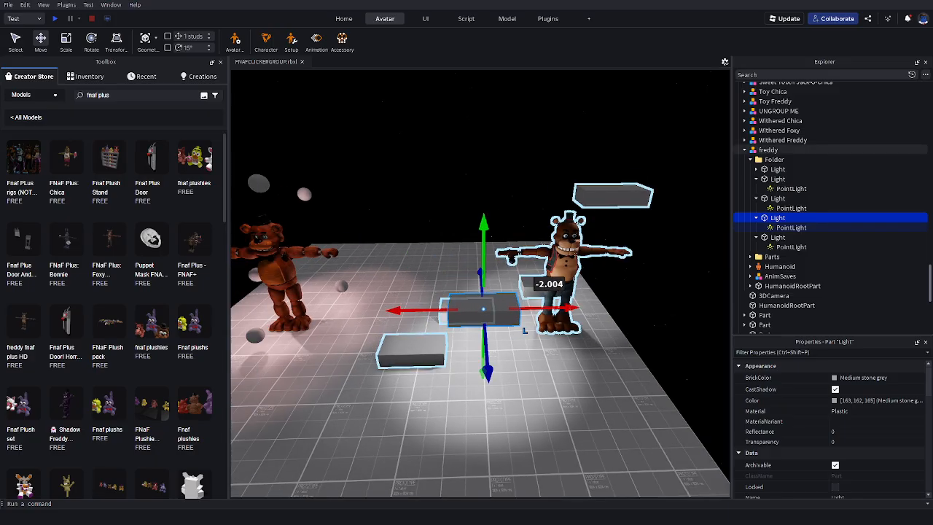
Slide the third Light part about 12.4 studs across to the platform edge in front of freddy, and raise it about 0.5 studs
click(558, 324)
click(498, 320)
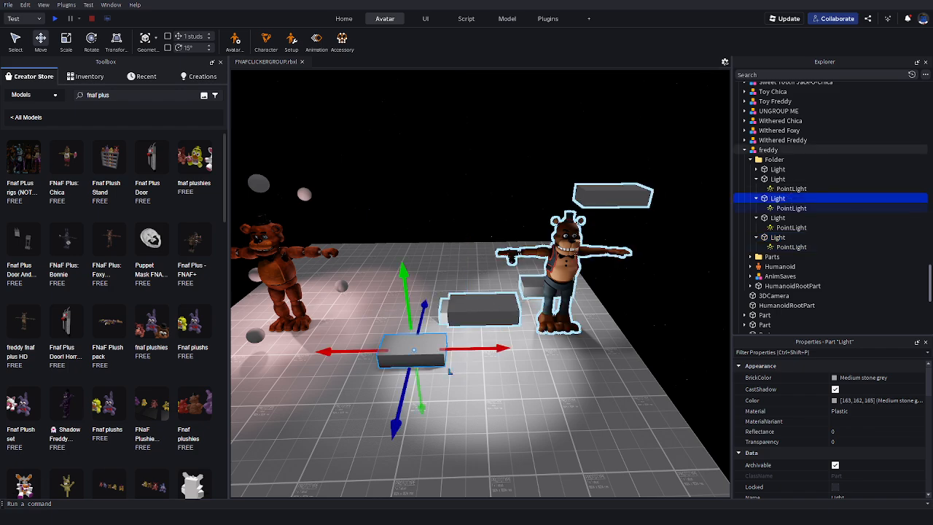
drag(450, 370, 647, 367)
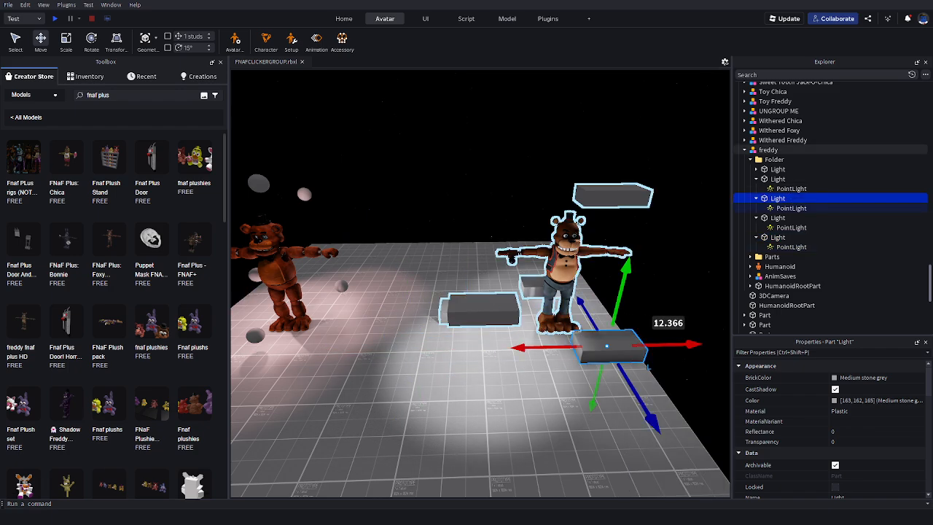
key(w)
right_drag(619, 346, 594, 346)
key(s)
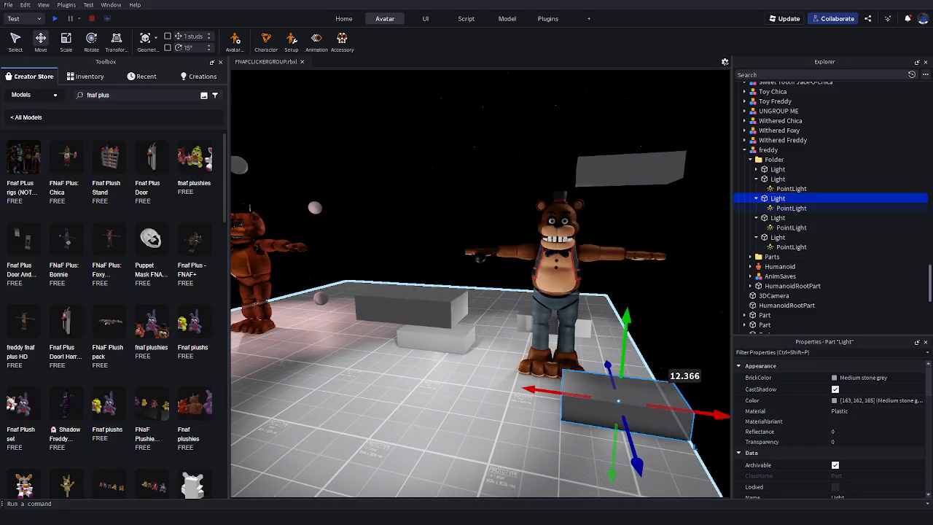
drag(626, 319, 627, 306)
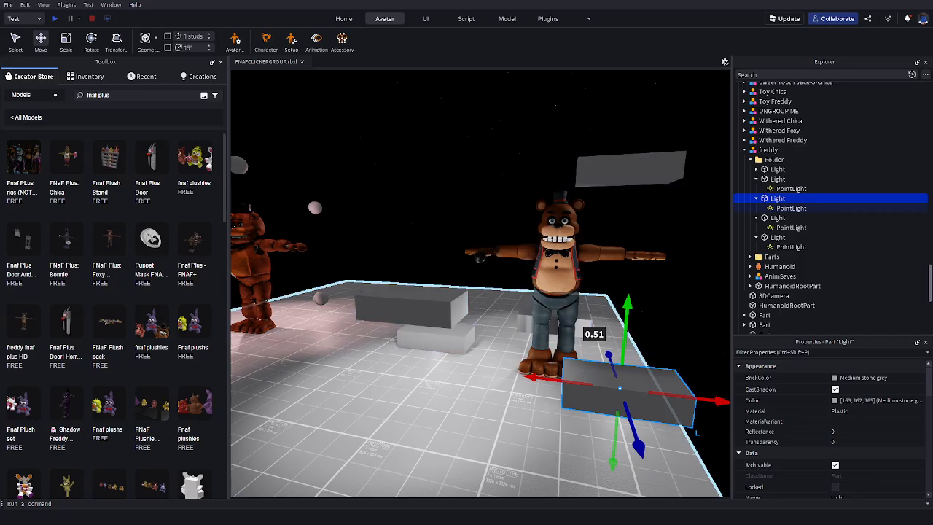
Slide the fourth Light part about 1.1 studs to adjust its position near freddy
right_drag(503, 379, 489, 419)
key(w)
key(s)
click(768, 150)
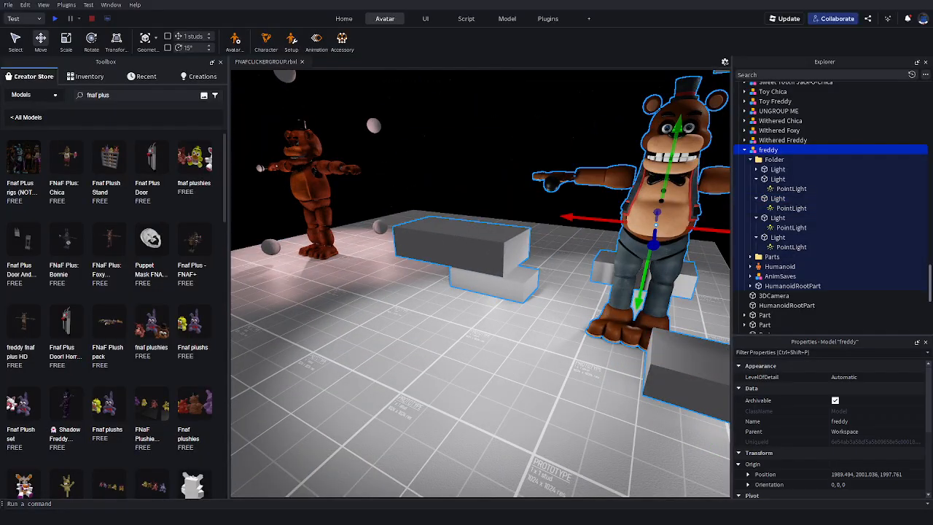
click(779, 236)
key(d)
right_drag(554, 321, 313, 353)
key(w)
key(d)
key(s)
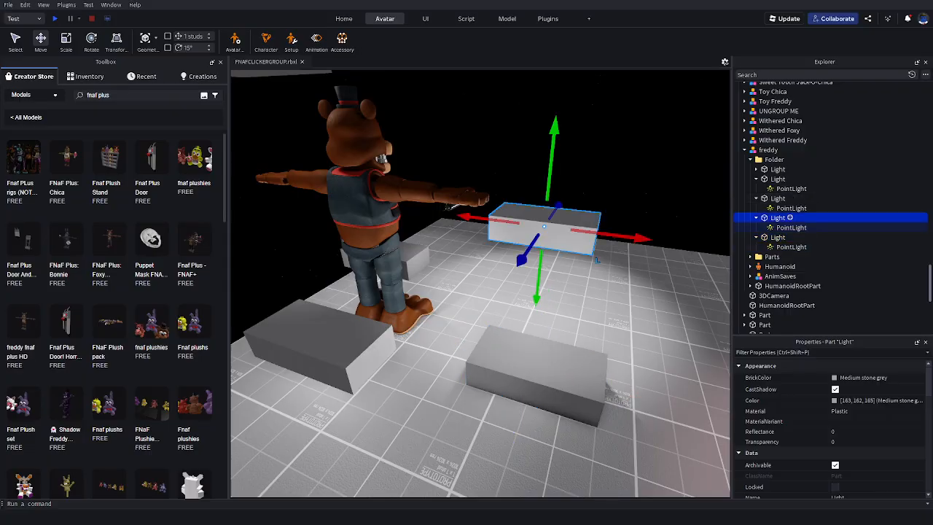
drag(633, 237, 611, 234)
key(d)
right_drag(611, 235, 364, 226)
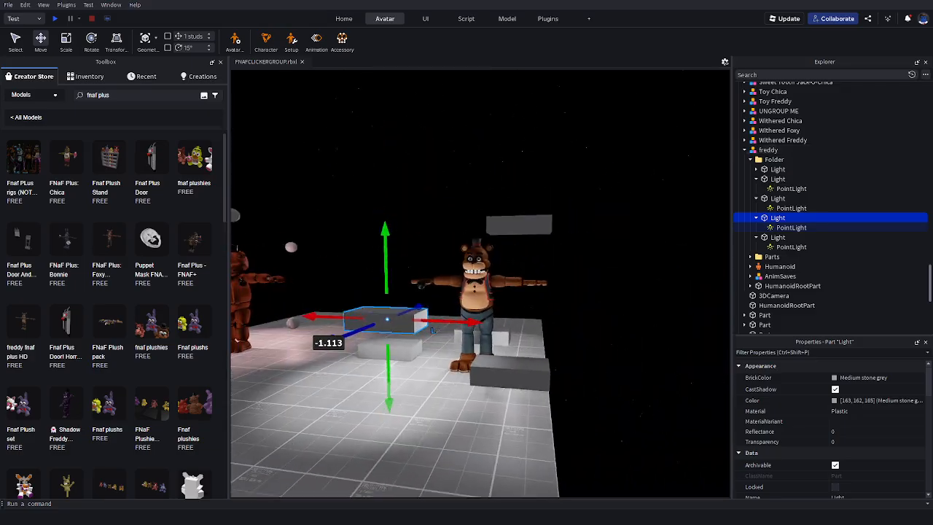
Raise the fifth Light part high above the platform beside freddy's outstretched arm and fine-tune its position
key(w)
right_drag(429, 251, 488, 280)
key(a)
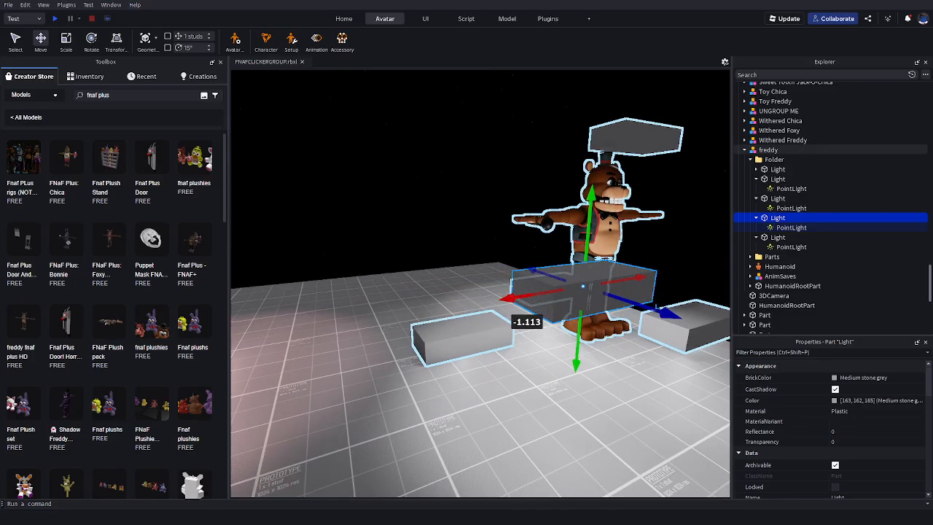
click(778, 237)
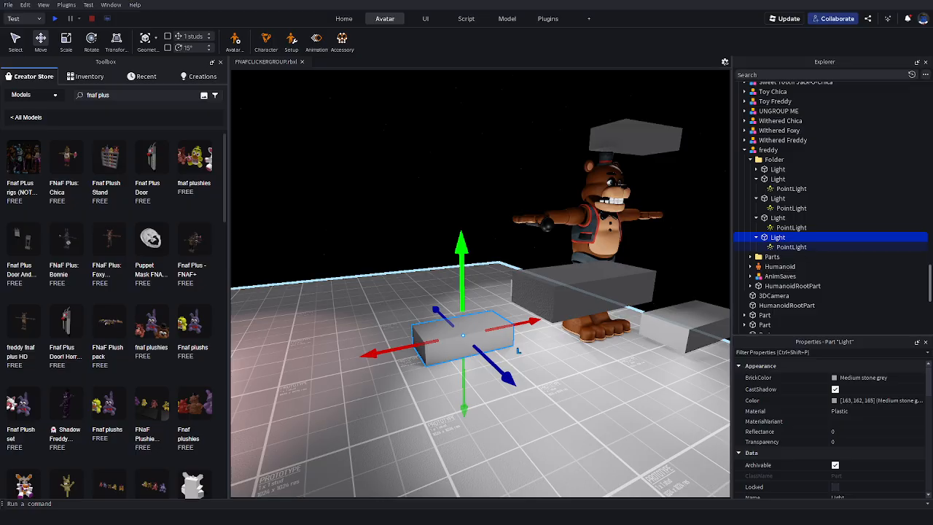
drag(461, 252, 460, 91)
key(d)
right_drag(460, 91, 237, 204)
scroll(543, 281, up, 2)
drag(595, 275, 599, 322)
mouse_move(503, 234)
mouse_down()
mouse_move(479, 233)
mouse_move(497, 233)
mouse_up()
right_drag(497, 233, 441, 234)
Select all five Light parts in freddy's folder and set their transparency to 0.5
click(778, 168)
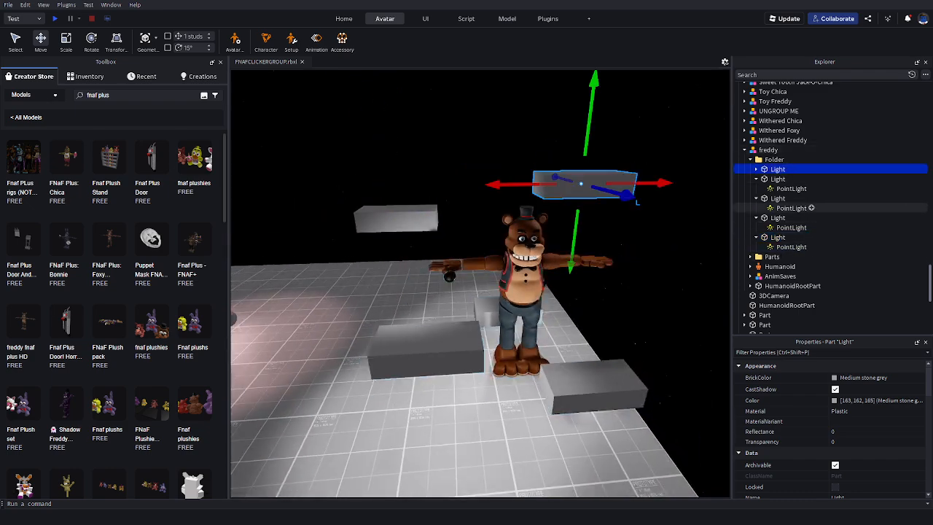
shift+click(777, 237)
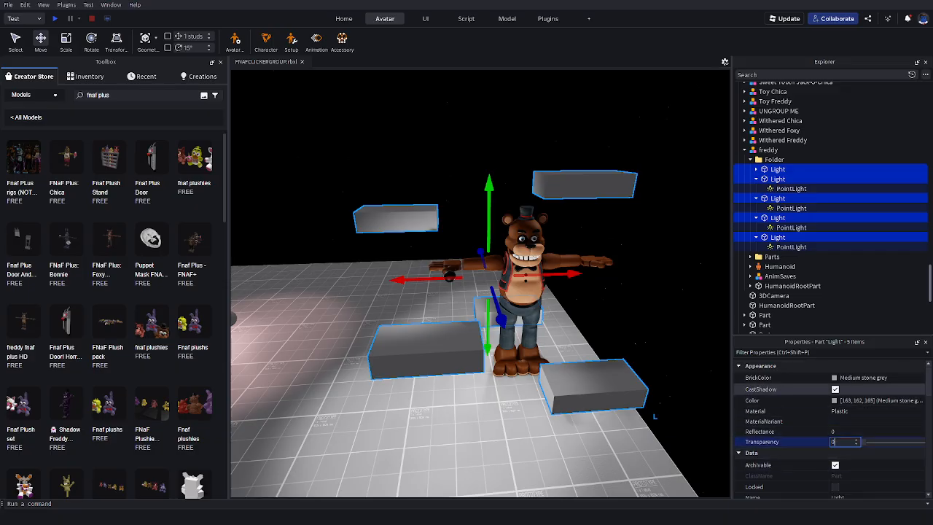
text(5)
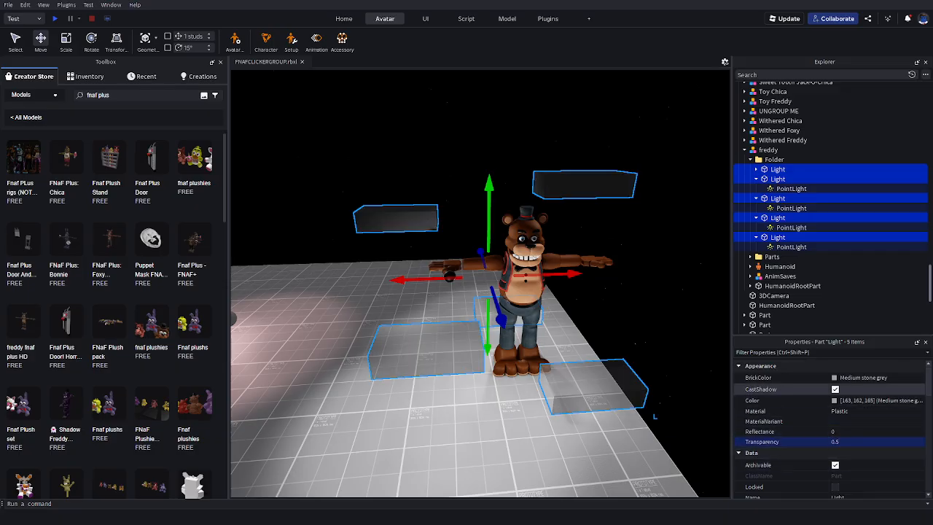
Resize the five Light parts to cubes with a size of 1 stud
scroll(802, 433, down, 3)
click(853, 469)
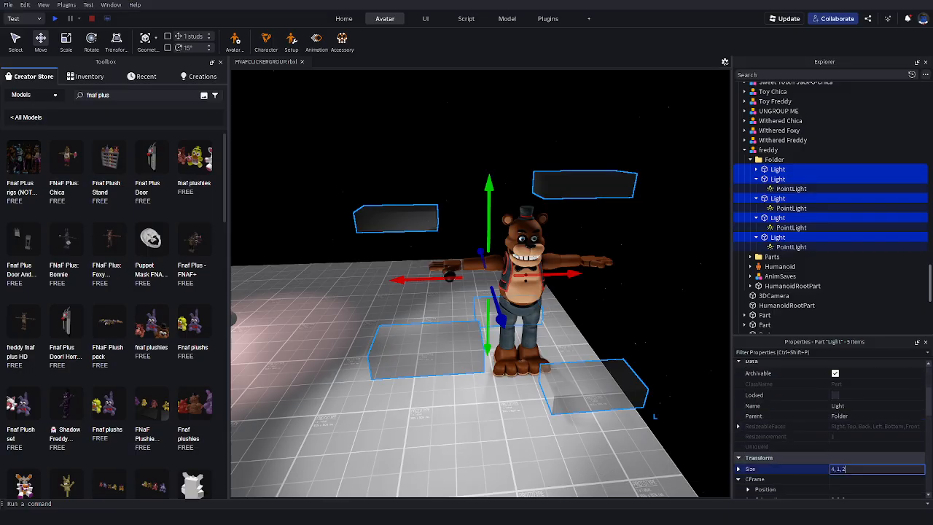
text(1)
key(Return)
right_drag(626, 327, 545, 299)
scroll(481, 284, down, 5)
click(542, 255)
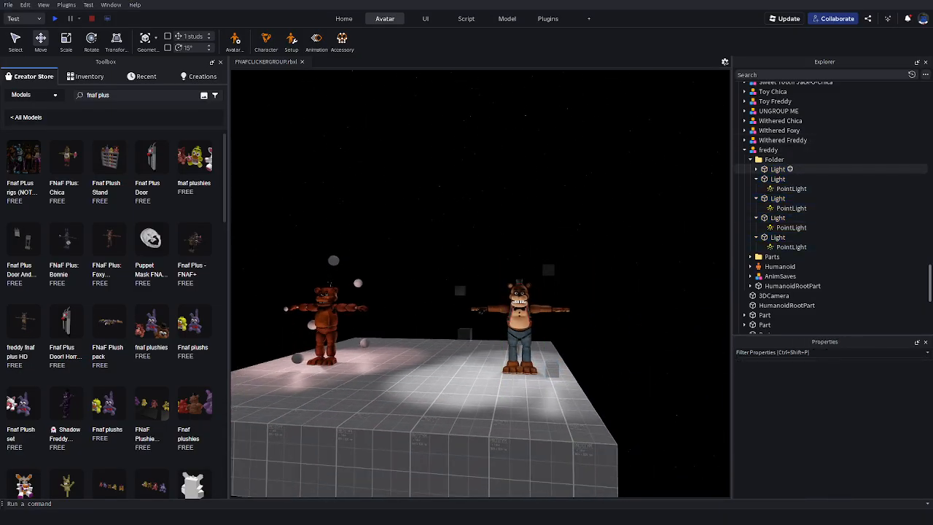
Shift all five Light parts together about 0.9 studs sideways, away from the other lit Freddy
click(778, 169)
shift+click(777, 237)
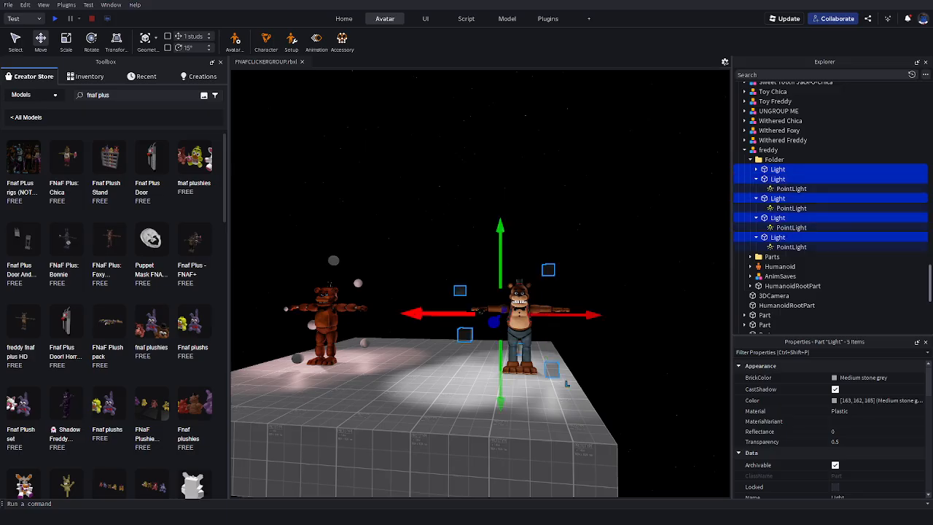
drag(426, 314, 415, 314)
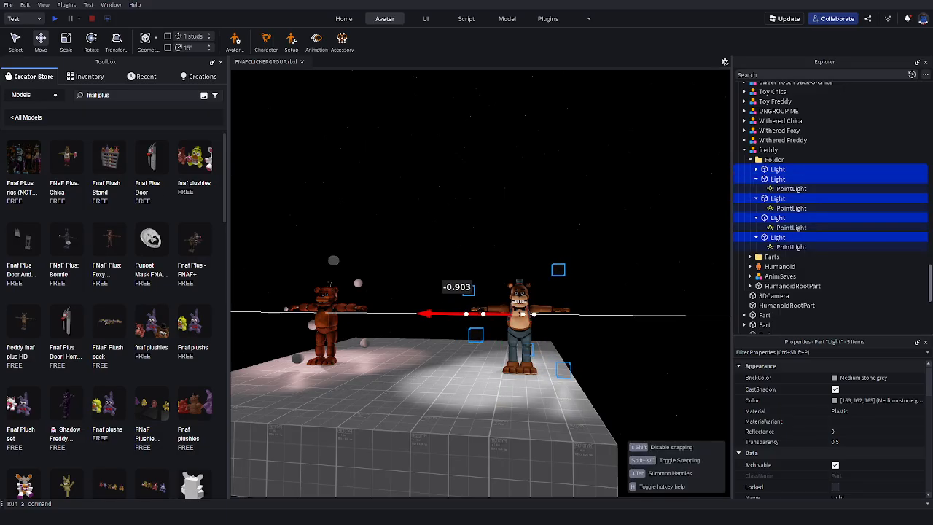
click(521, 251)
right_drag(528, 263, 463, 317)
scroll(530, 268, up, 8)
key(s)
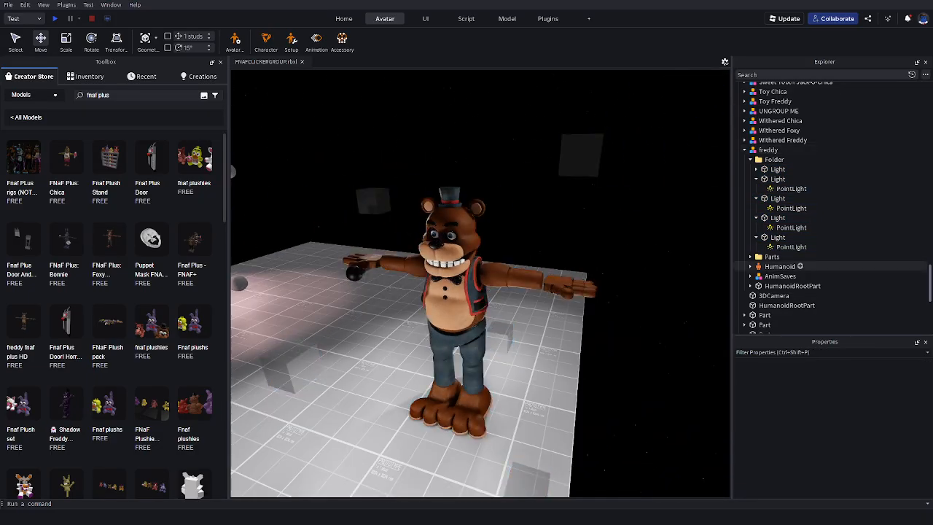
Select the PointLights of all five Light parts and set their color to orange, 212, 130, 57
click(756, 169)
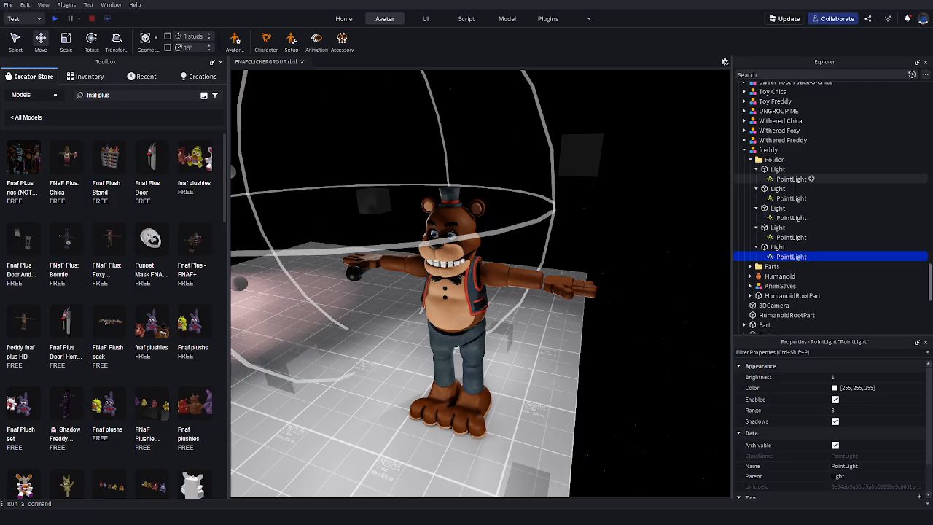
click(790, 180)
ctrl+click(791, 198)
ctrl+click(791, 217)
ctrl+click(790, 237)
ctrl+click(790, 256)
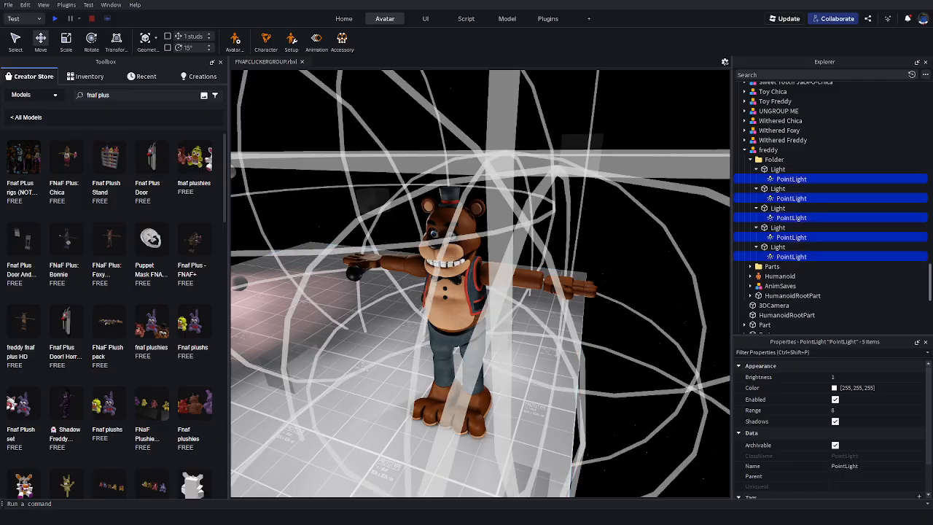
key(s)
right_drag(642, 182, 698, 165)
key(s)
key(w)
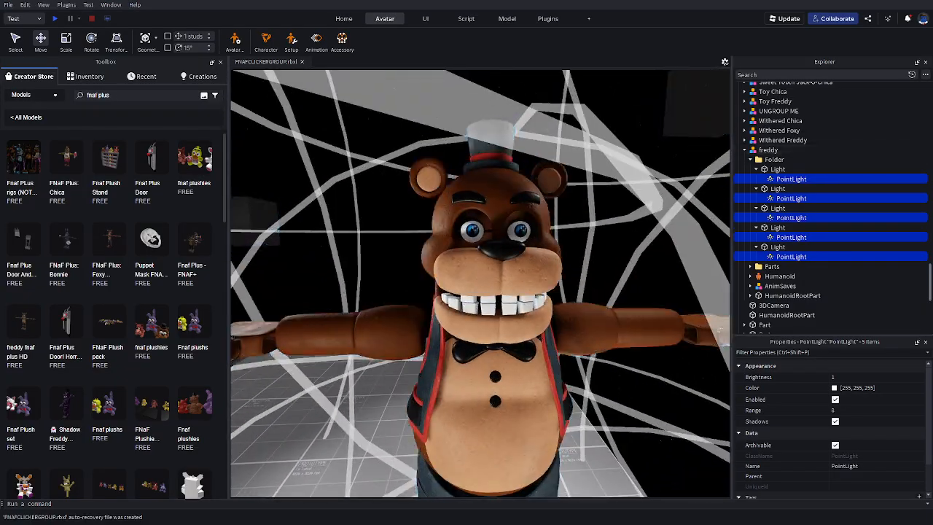
key(s)
click(842, 377)
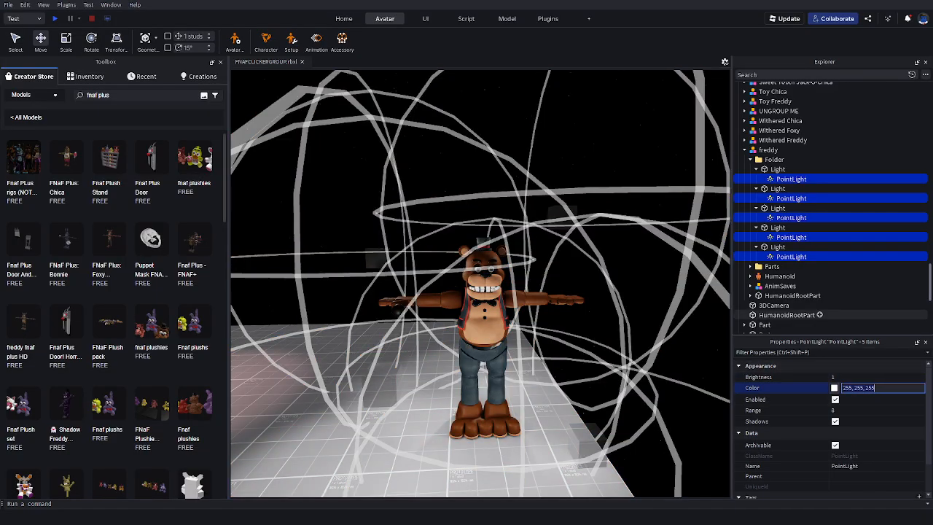
key(Return)
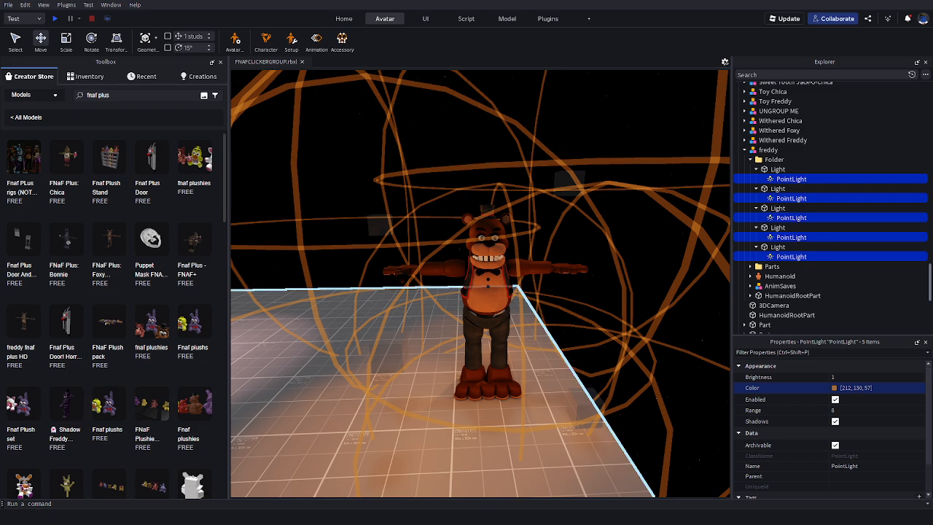
Examine the orange lighting and shadows on freddy from several distances and angles
right_drag(481, 350, 455, 320)
scroll(481, 320, down, 4)
scroll(481, 321, up, 4)
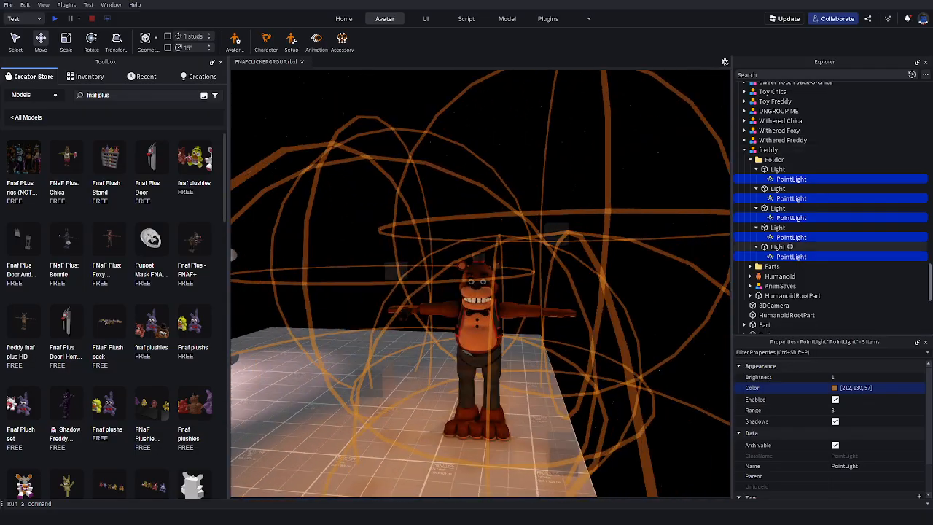
click(835, 421)
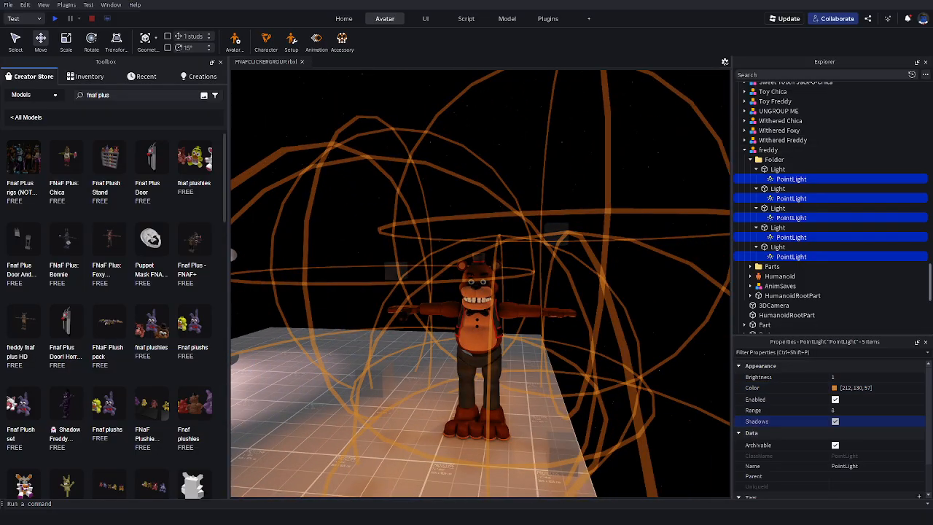
scroll(572, 227, down, 4)
click(572, 226)
scroll(571, 226, up, 5)
right_drag(571, 227, 583, 248)
right_drag(481, 284, 546, 291)
scroll(502, 291, down, 3)
scroll(503, 255, up, 5)
right_drag(502, 255, 502, 218)
scroll(474, 277, up, 5)
scroll(473, 277, down, 6)
right_drag(473, 276, 466, 255)
scroll(503, 306, up, 3)
key(s)
key(d)
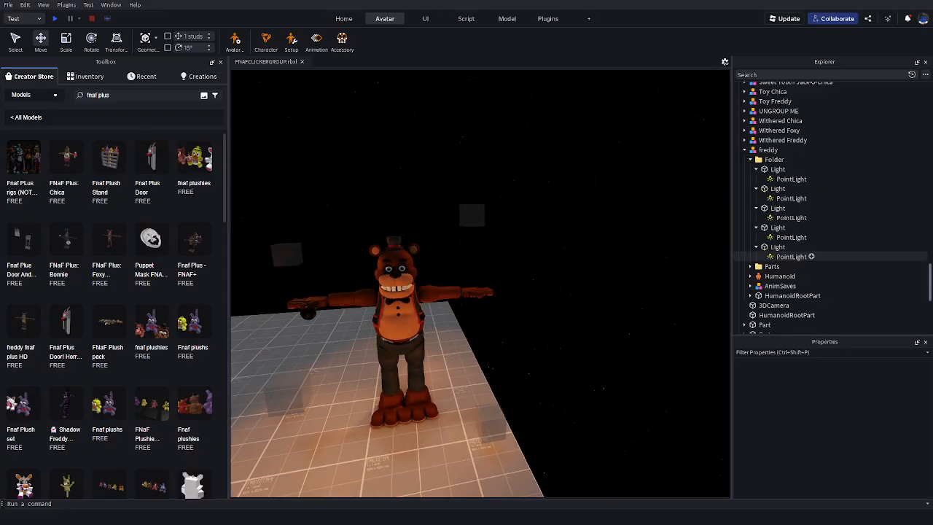
Try a range of 66 on the fifth Light's PointLight and reduce it to 6
click(792, 256)
key(a)
key(q)
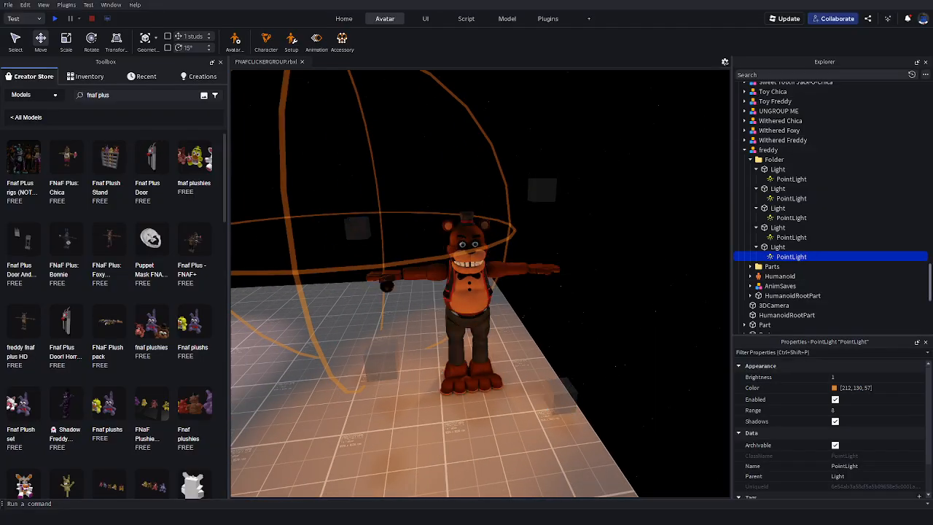
key(w)
click(895, 410)
click(896, 410)
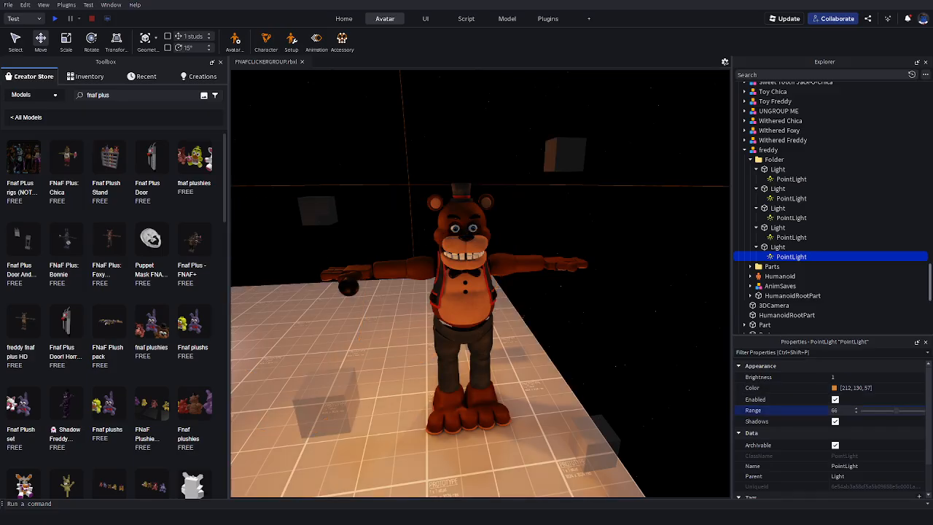
drag(884, 410, 865, 410)
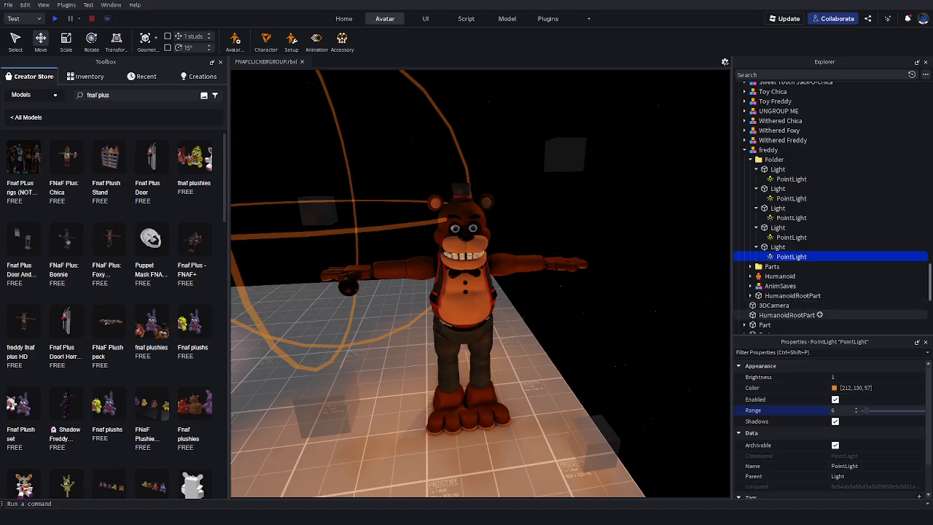
Try a range of 4 on the fourth Light's PointLight and set it back to 8
click(794, 237)
key(f)
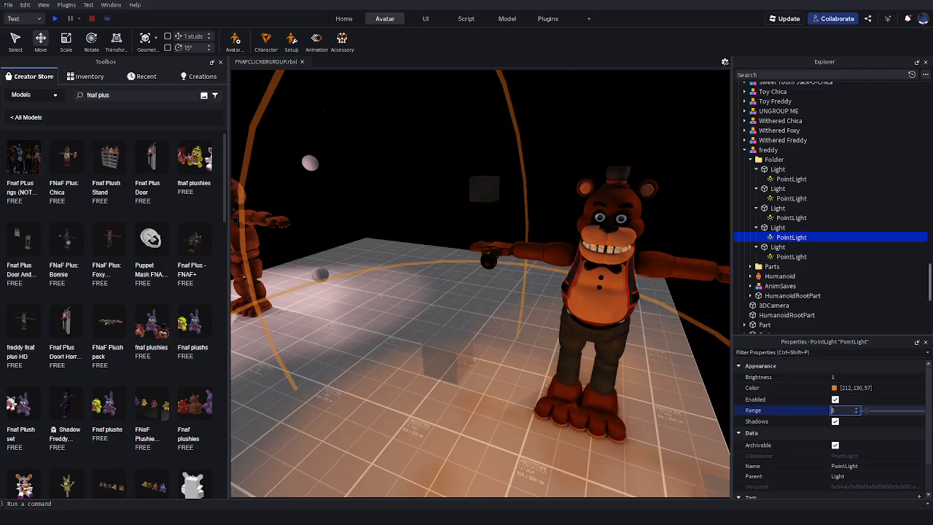
text(4)
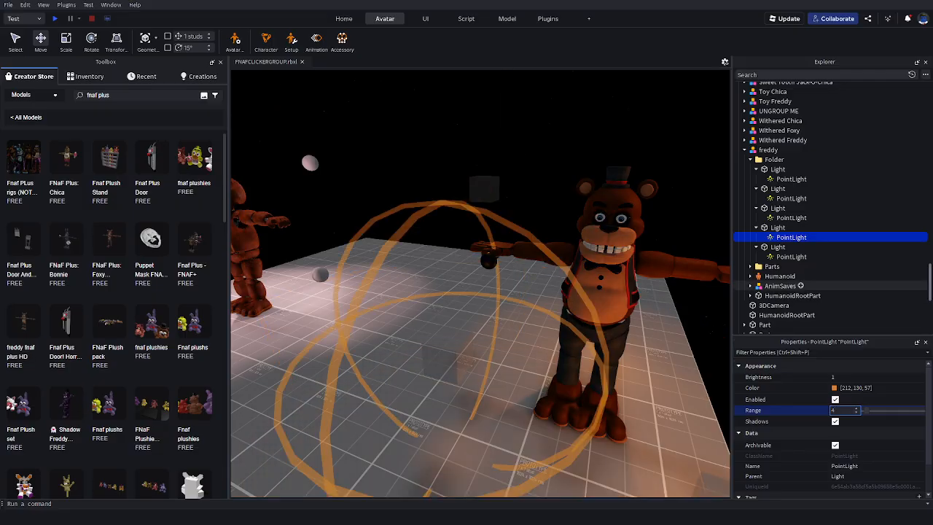
key(BackSpace)
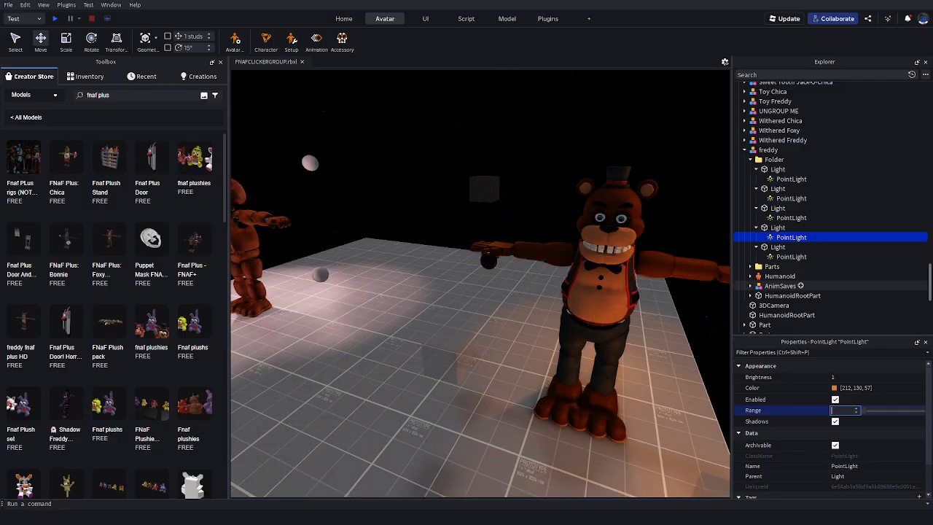
text(8)
right_drag(620, 342, 654, 339)
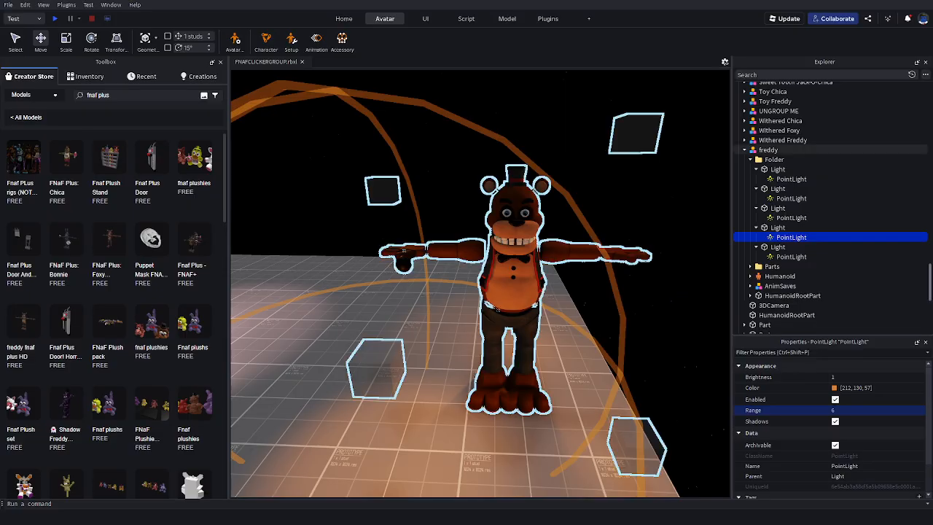
Raise the brightness of the first Light's PointLight to 1.96
click(809, 217)
click(809, 199)
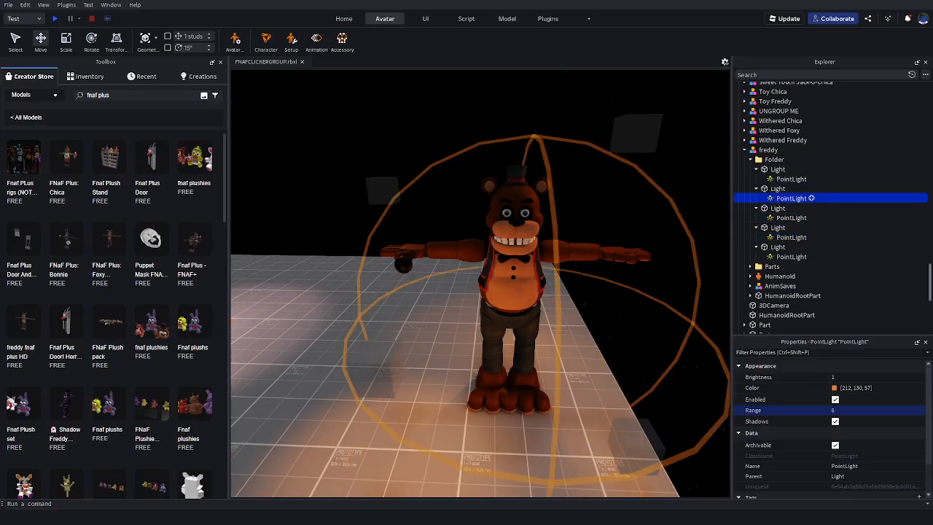
right_drag(626, 253, 661, 254)
click(805, 179)
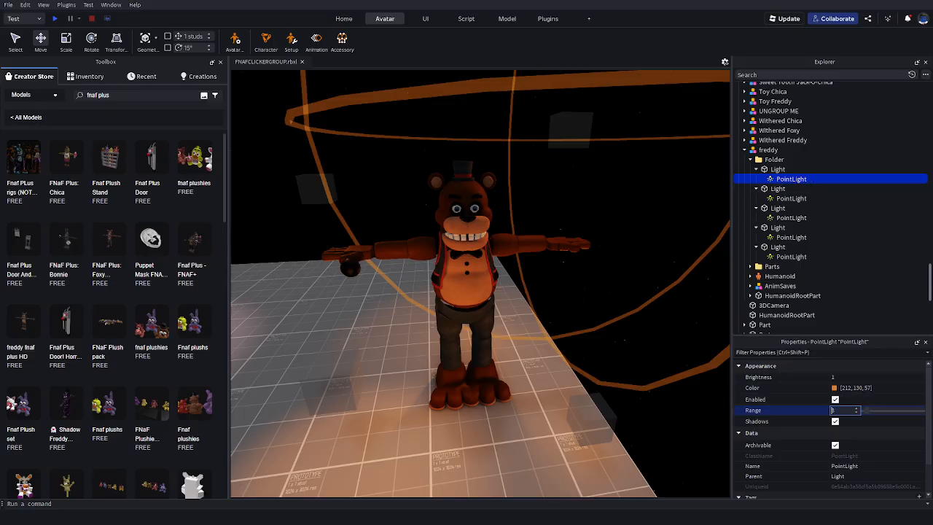
click(849, 376)
drag(865, 377, 870, 377)
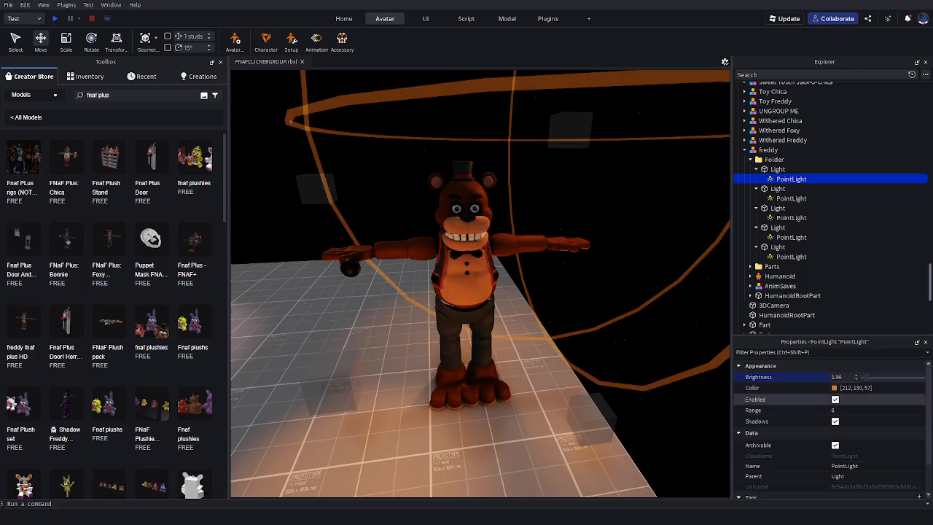
Set the brightness of the second Light's PointLight to 0.98
click(791, 198)
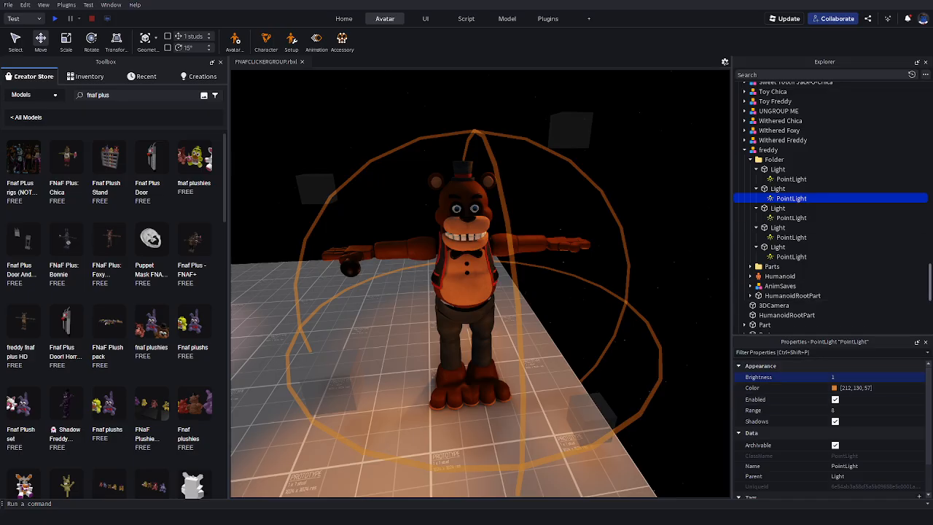
drag(865, 378, 864, 378)
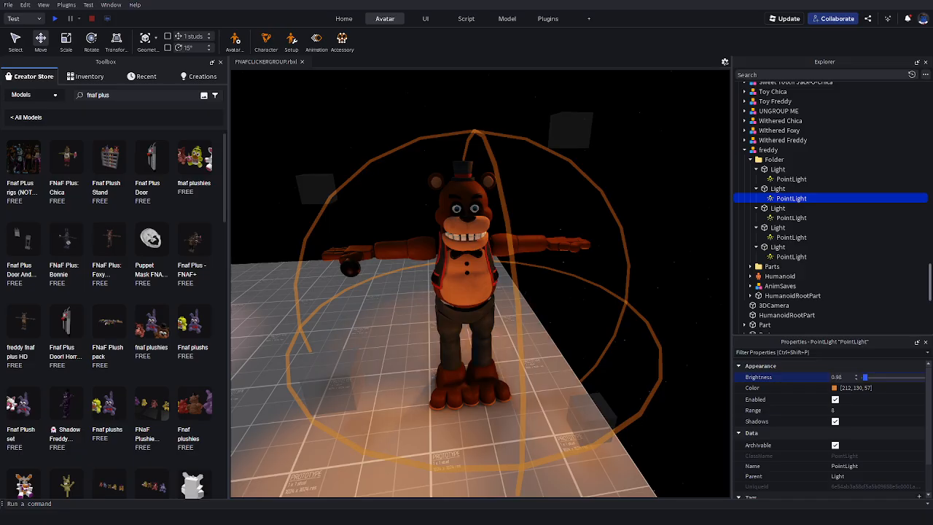
click(811, 237)
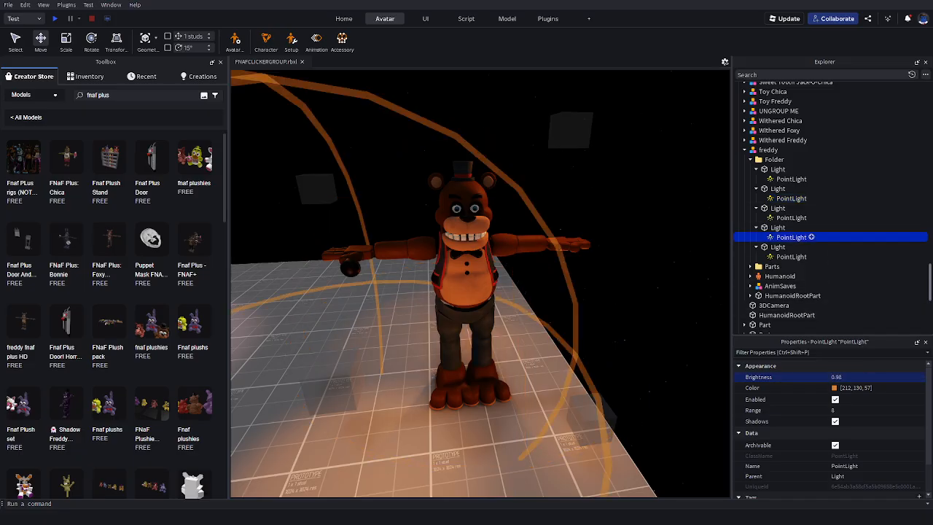
Set the range of the fifth Light's PointLight, beside freddy's raised arm, to 7
click(360, 412)
click(339, 200)
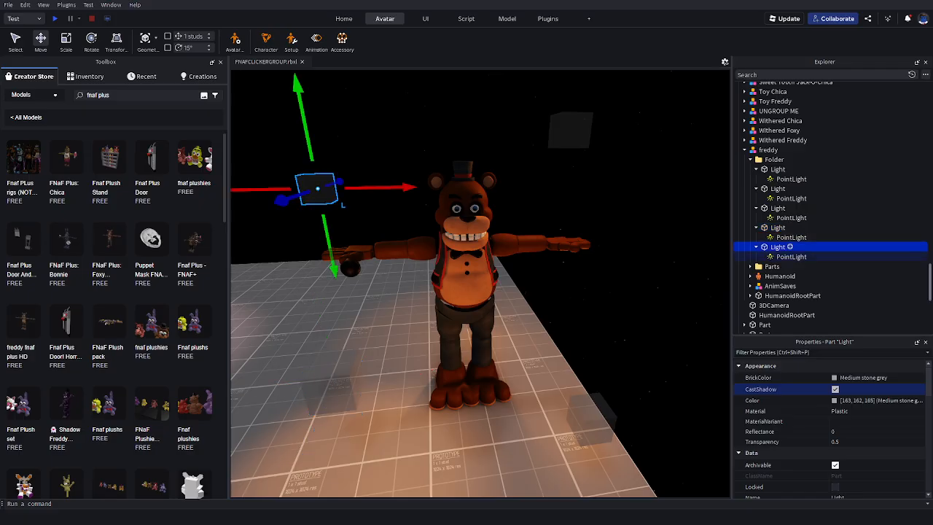
click(794, 256)
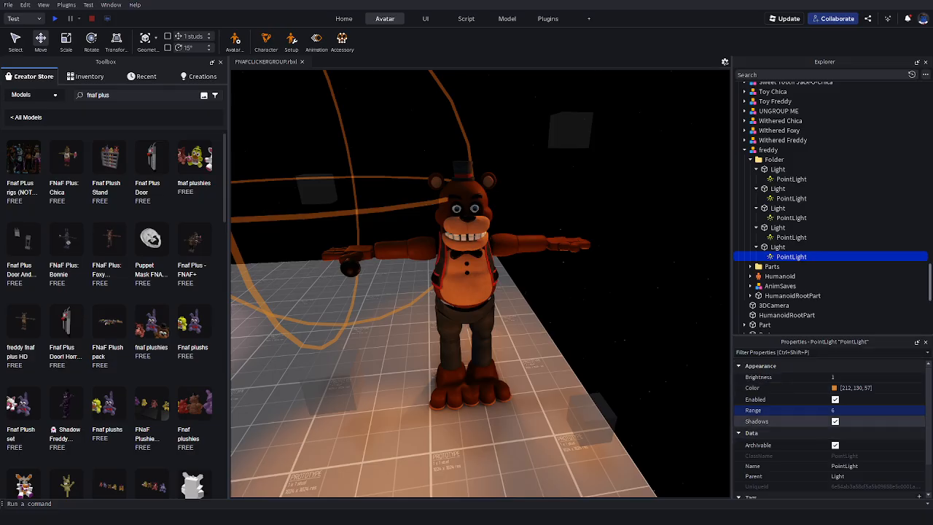
click(834, 410)
text(76)
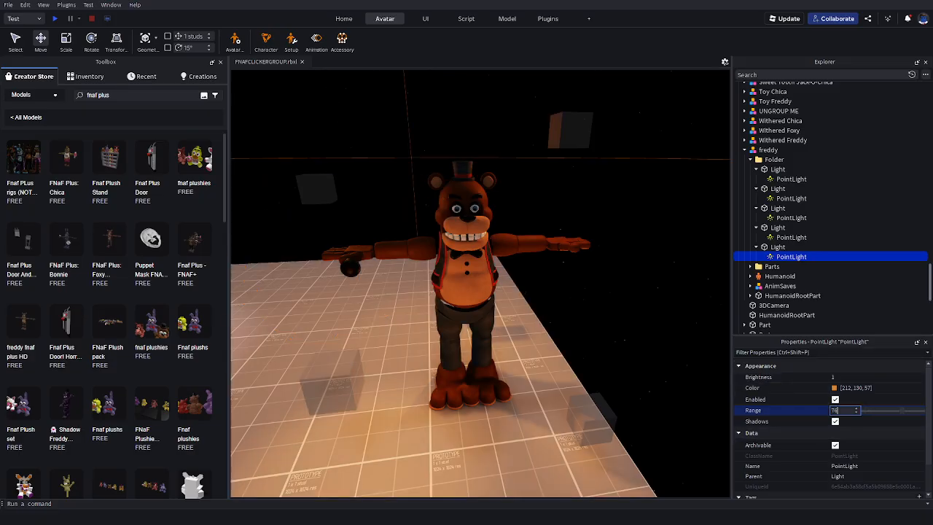
key(BackSpace)
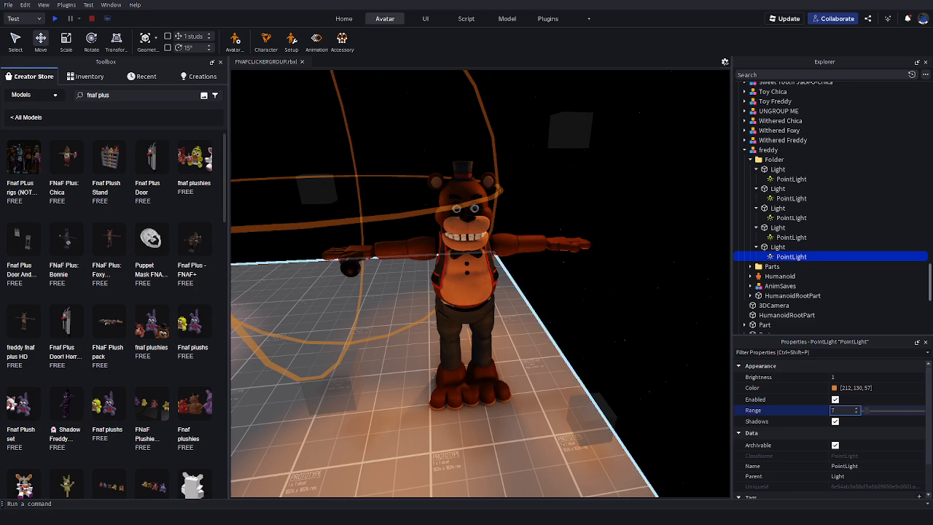
Slide the fifth Light part about 0.6 studs sideways toward freddy's head
right_drag(387, 318, 306, 408)
key(s)
key(w)
key(s)
click(803, 248)
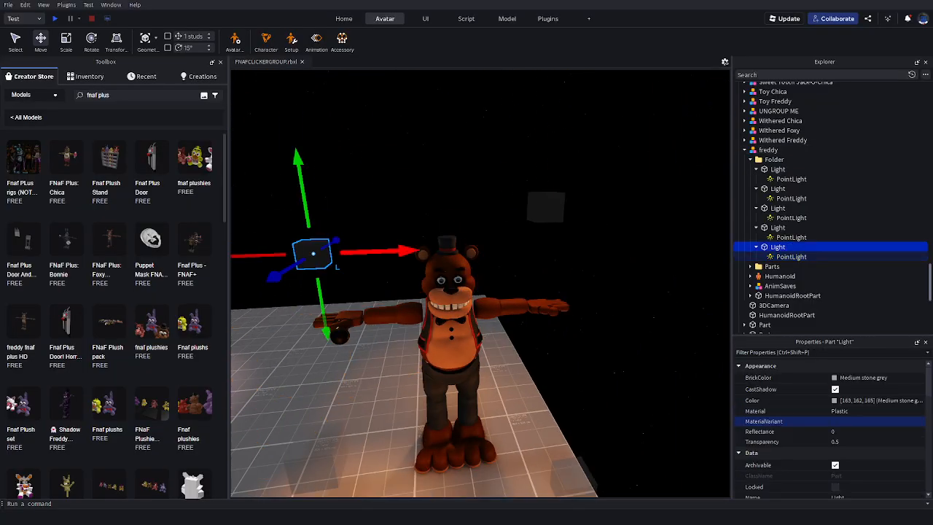
mouse_move(379, 251)
mouse_down()
mouse_move(430, 251)
mouse_move(371, 253)
mouse_move(394, 253)
mouse_up()
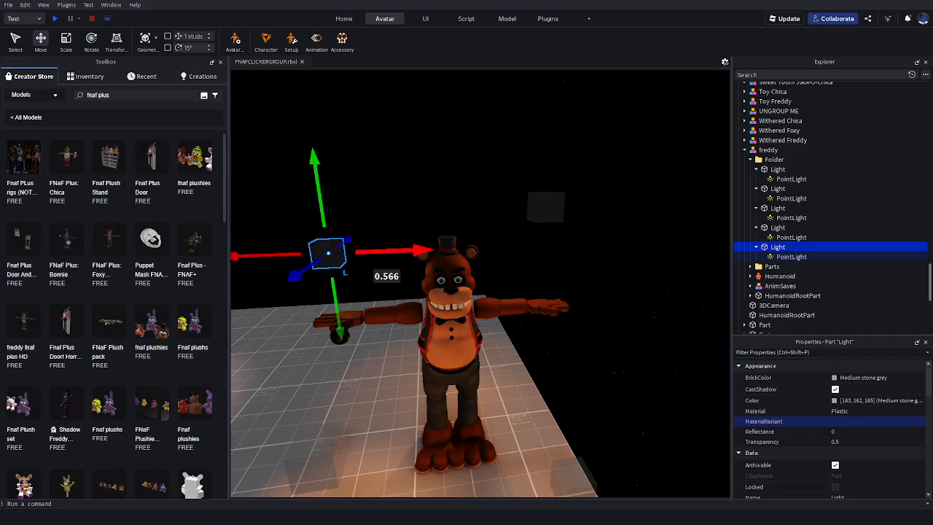
Reposition the fifth Light part sideways and upward so it mirrors the Light above freddy's other arm
key(w)
right_drag(394, 253, 470, 314)
key(s)
drag(442, 397, 518, 401)
key(d)
right_drag(518, 400, 455, 251)
key(s)
key(s)
key(w)
key(s)
mouse_move(417, 261)
mouse_down()
mouse_move(503, 262)
mouse_move(431, 261)
mouse_up()
drag(503, 261, 437, 261)
drag(350, 156, 347, 98)
right_drag(348, 98, 355, 81)
key(s)
click(415, 157)
key(s)
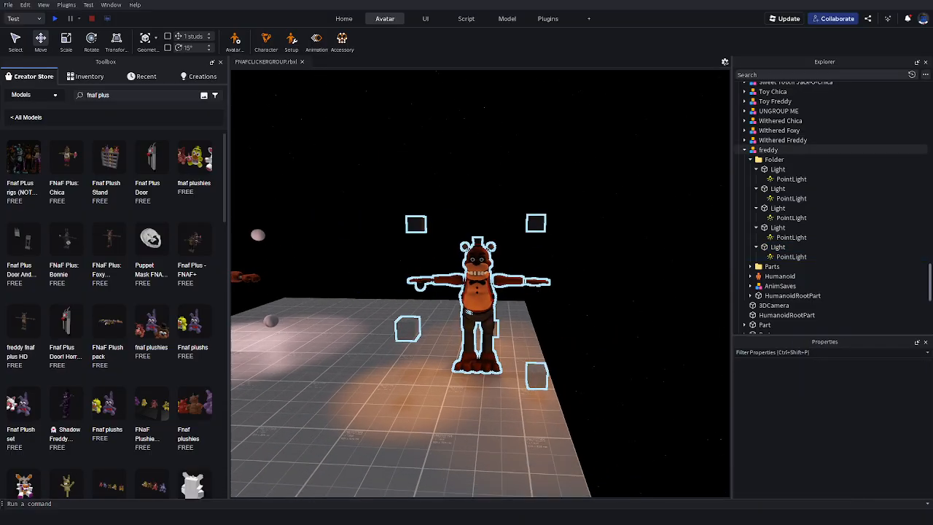
Inspect freddy's lighting from the side and step through his folder's Light parts to identify where each one sits
key(w)
right_drag(466, 364, 394, 371)
key(d)
key(d)
mouse_move(466, 291)
right_down()
mouse_move(313, 285)
mouse_move(320, 241)
mouse_move(437, 284)
mouse_move(466, 284)
right_up()
key(w)
key(a)
key(a)
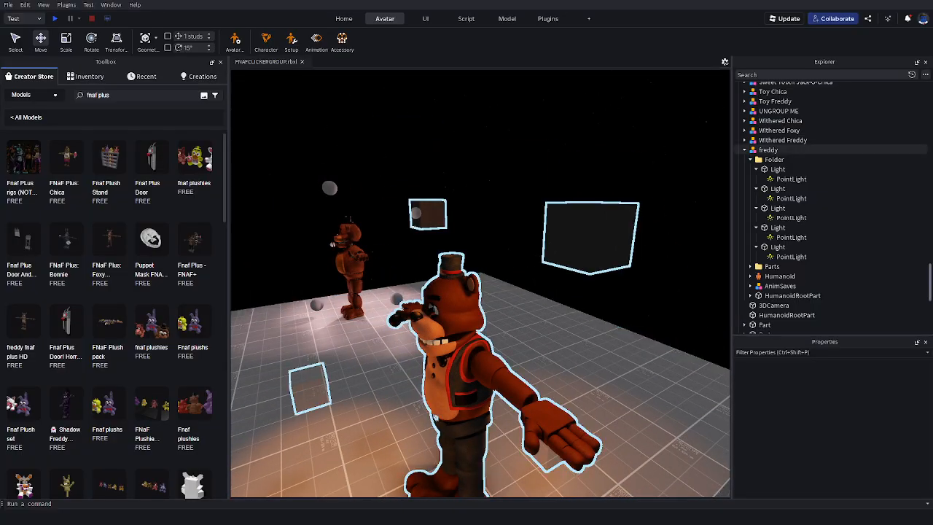
click(778, 227)
click(789, 246)
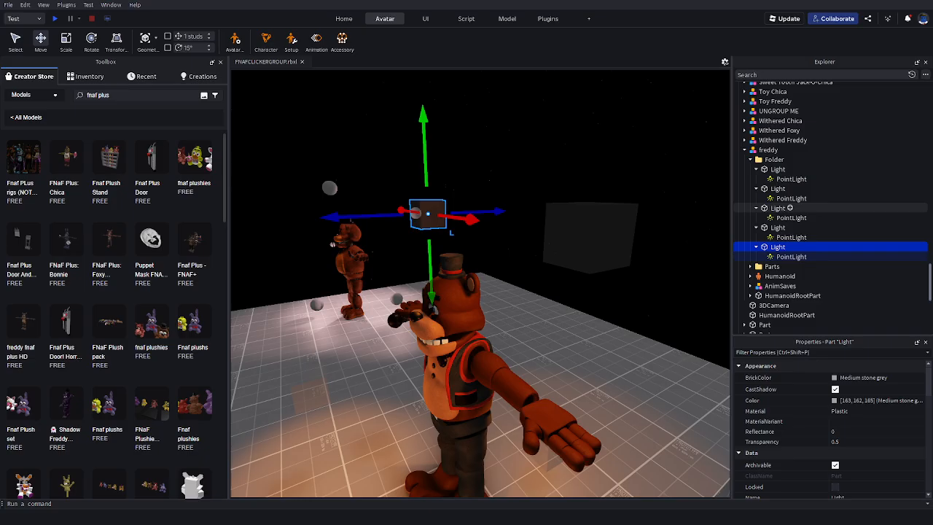
click(779, 227)
click(780, 209)
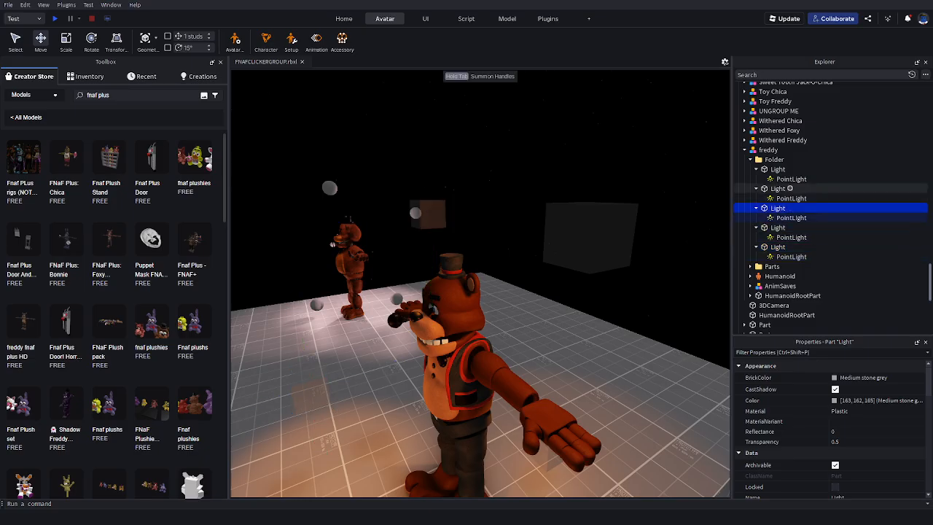
click(778, 189)
click(778, 169)
Lower the brightness of the first Light's PointLight to 0.98
click(790, 179)
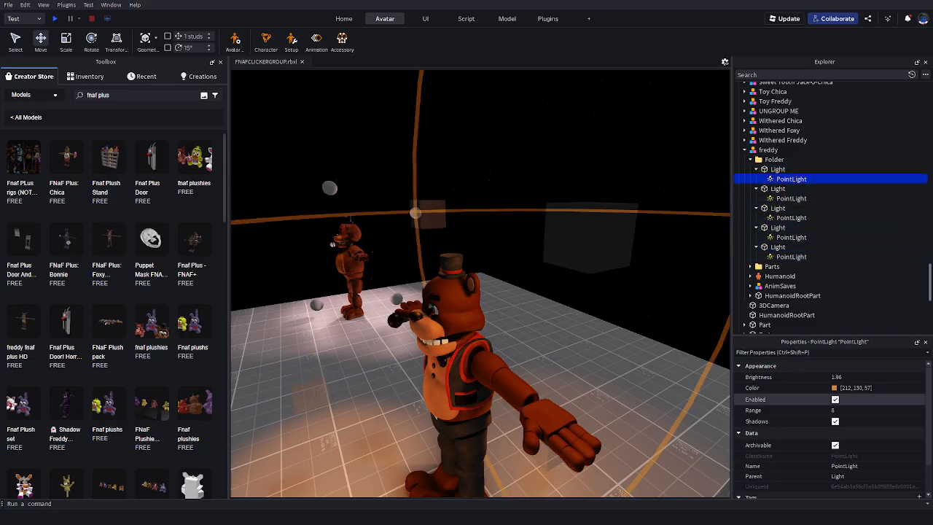
click(836, 376)
drag(867, 377, 864, 378)
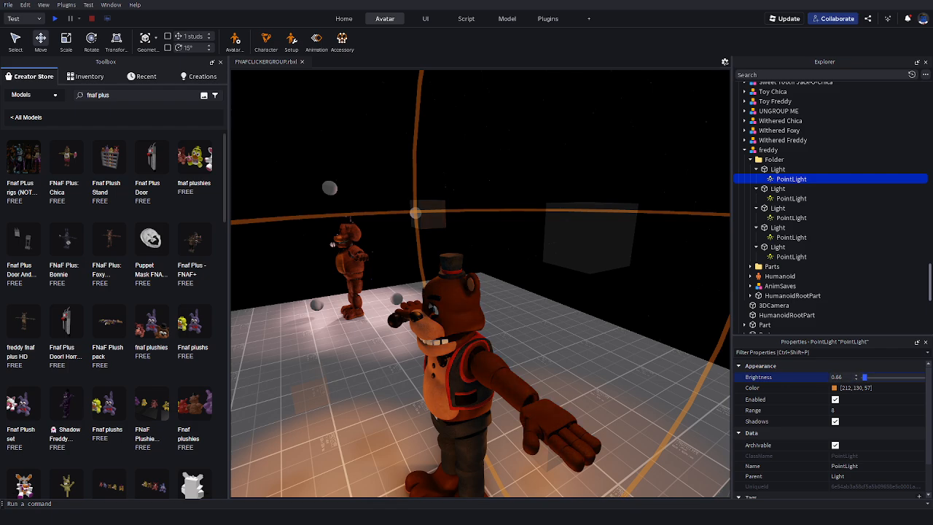
key(ctrl+z)
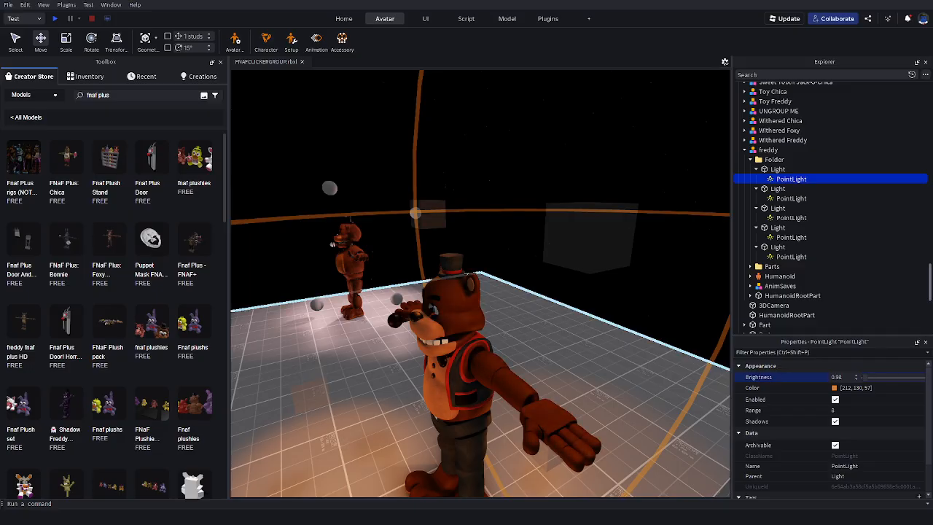
mouse_move(472, 277)
right_down()
mouse_move(502, 281)
mouse_move(475, 280)
right_up()
key(w)
key(s)
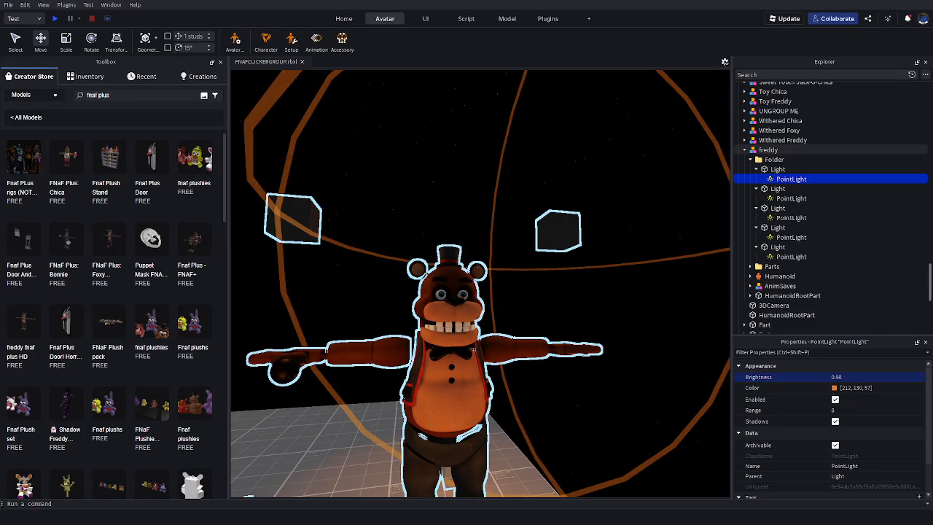
Duplicate the fourth Light, near the floor in front of freddy, and raise the copy about 4 studs
click(473, 349)
key(w)
right_drag(473, 350, 443, 333)
key(a)
key(s)
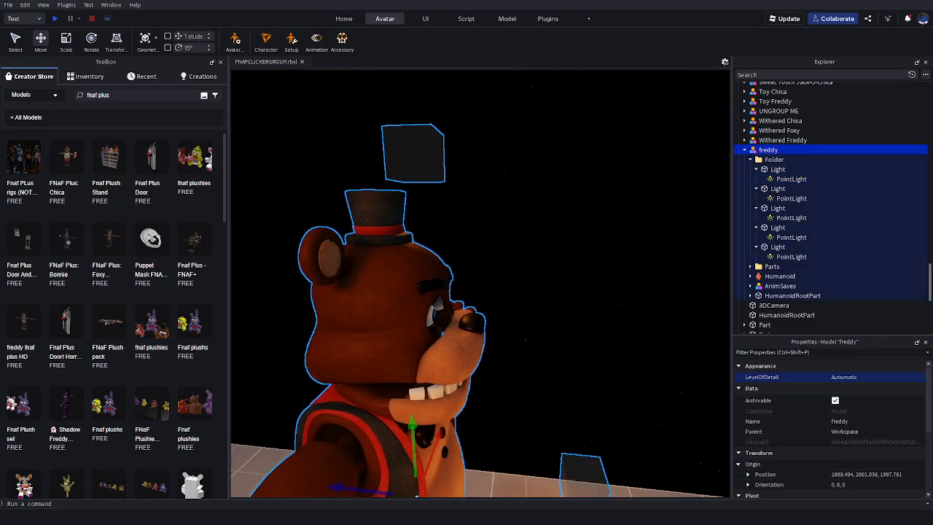
click(756, 227)
click(779, 227)
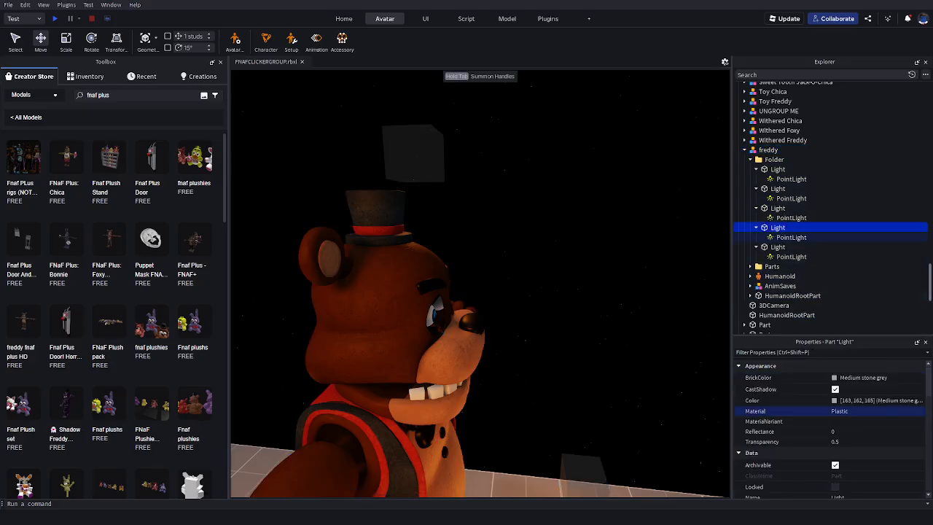
key(ctrl+d)
right_drag(467, 291, 510, 342)
key(s)
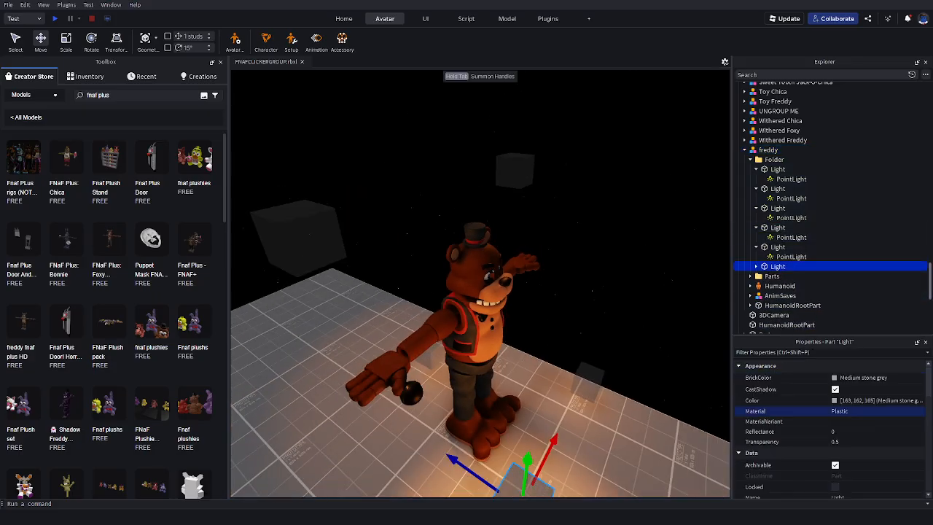
drag(521, 366, 540, 271)
right_drag(494, 317, 430, 318)
key(d)
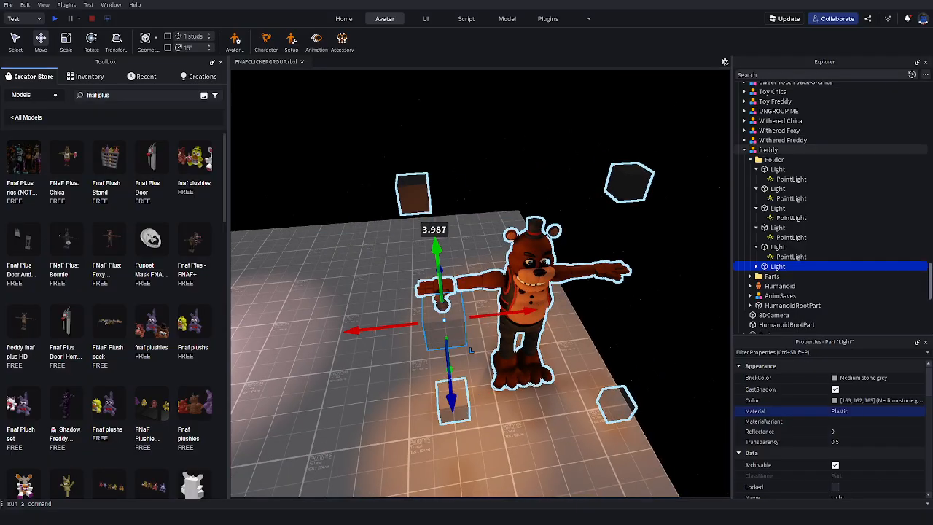
Slide the sixth Light part about 3.3 studs sideways in front of freddy and about 1.7 studs away from his face
drag(356, 329, 476, 315)
key(w)
right_drag(476, 314, 313, 390)
key(s)
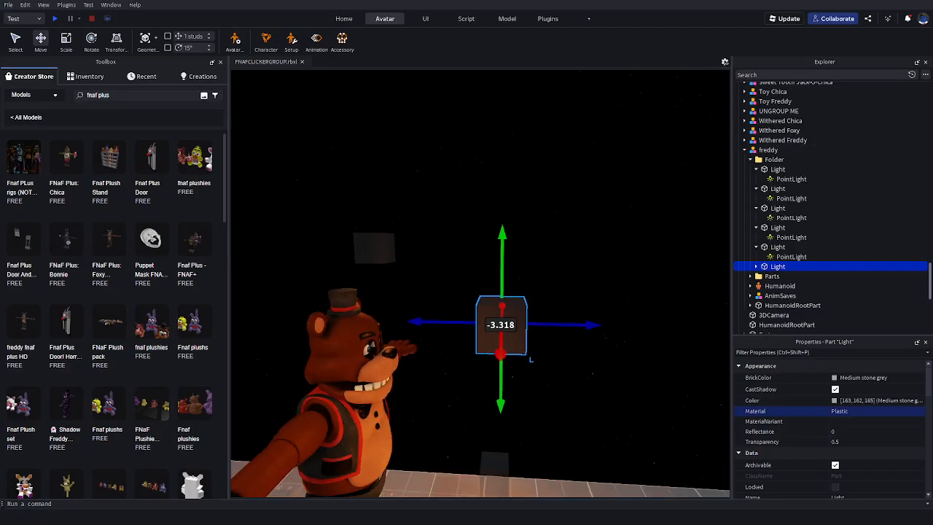
drag(415, 323, 496, 323)
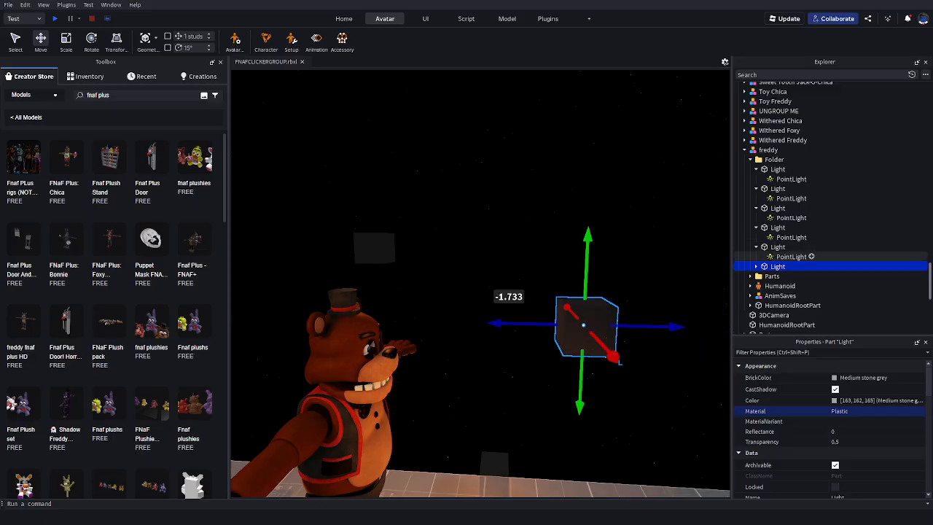
Set the range of the sixth Light's PointLight to 5
click(756, 267)
click(787, 276)
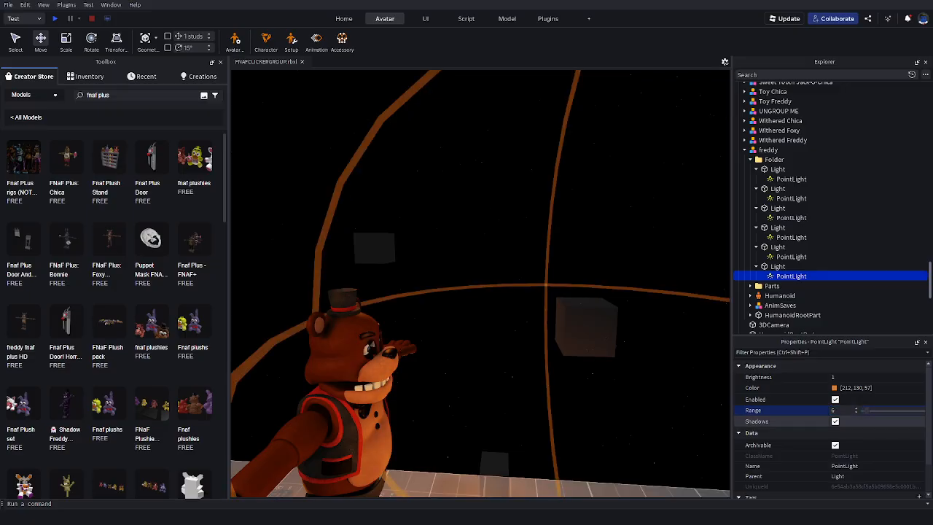
right_drag(481, 284, 495, 302)
key(s)
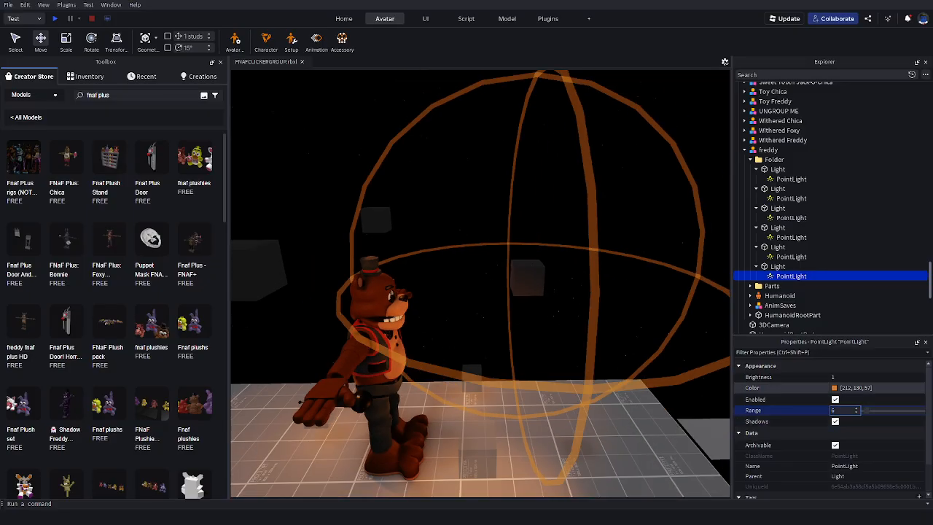
key(BackSpace)
text(5)
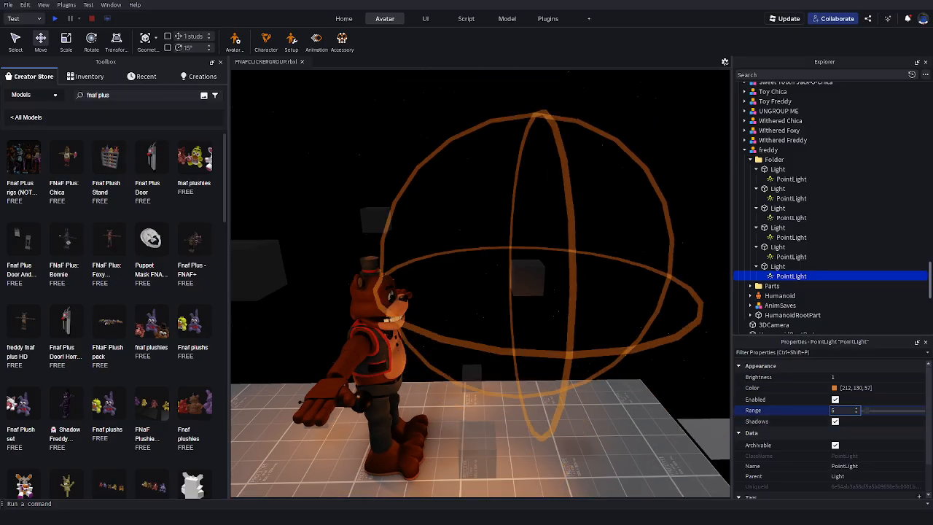
right_drag(481, 284, 322, 294)
key(w)
key(s)
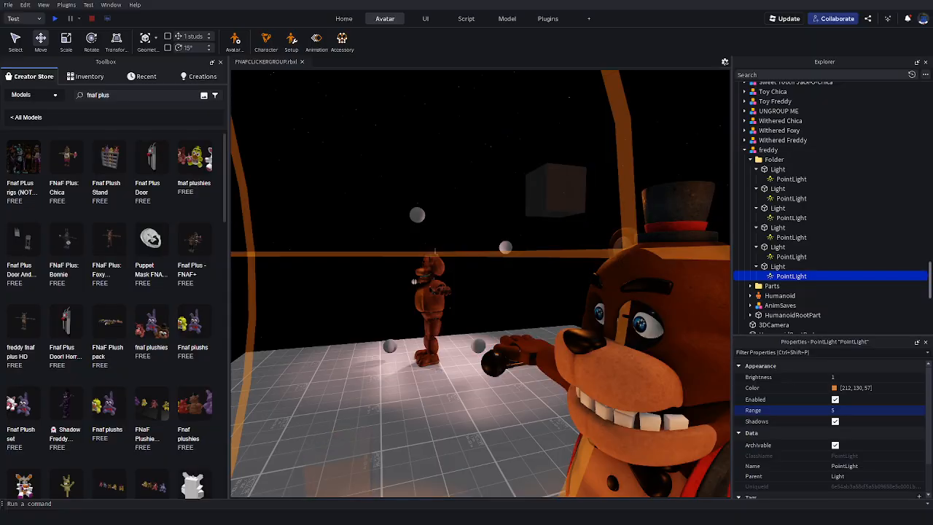
Move the sixth Light part about 0.4 studs toward freddy's face
click(778, 267)
right_drag(576, 295, 521, 332)
key(s)
key(w)
key(a)
key(s)
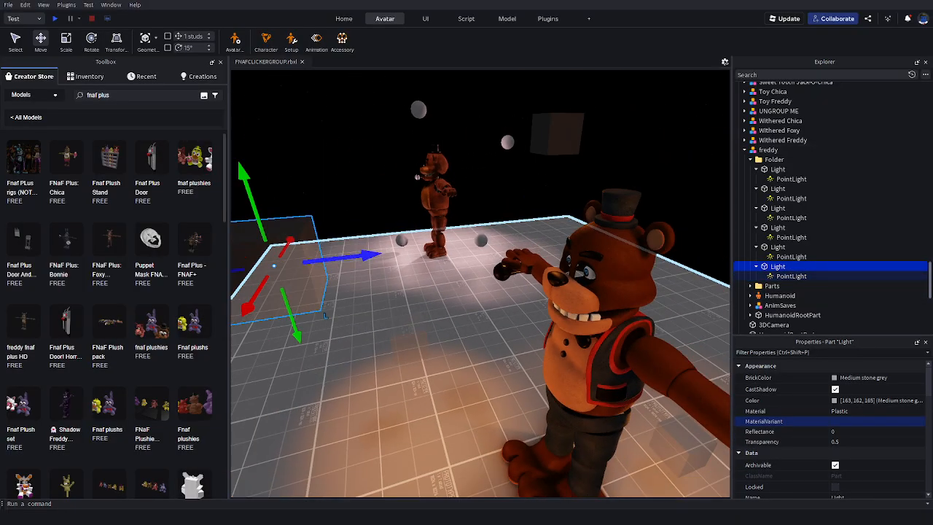
drag(364, 256, 392, 254)
key(a)
right_drag(401, 277, 423, 291)
key(s)
key(w)
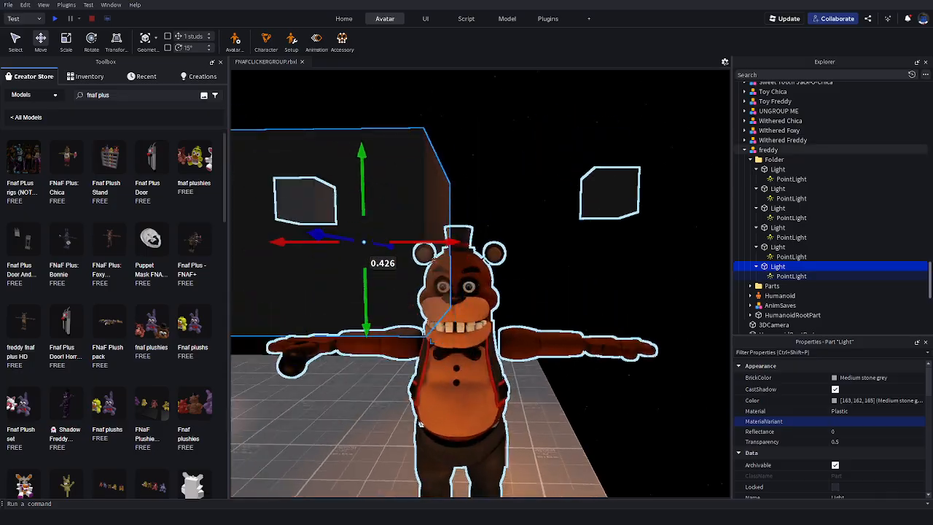
Select the freddy model and examine how the six Lights illuminate it from the front
key(s)
click(467, 349)
key(s)
right_drag(467, 349, 423, 342)
key(w)
key(s)
key(w)
right_drag(466, 430, 510, 448)
key(s)
key(f)
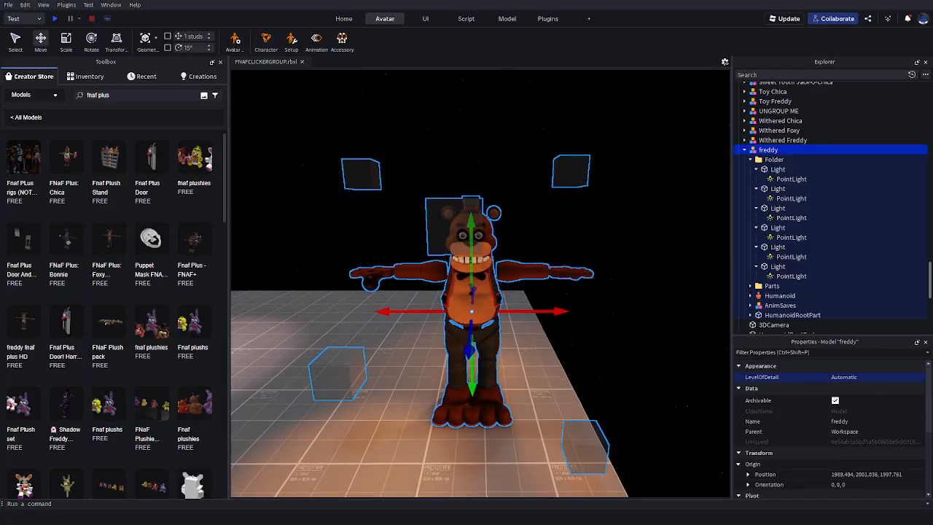
Set the transparency of all six Light parts in freddy's folder to 1
click(777, 169)
click(755, 266)
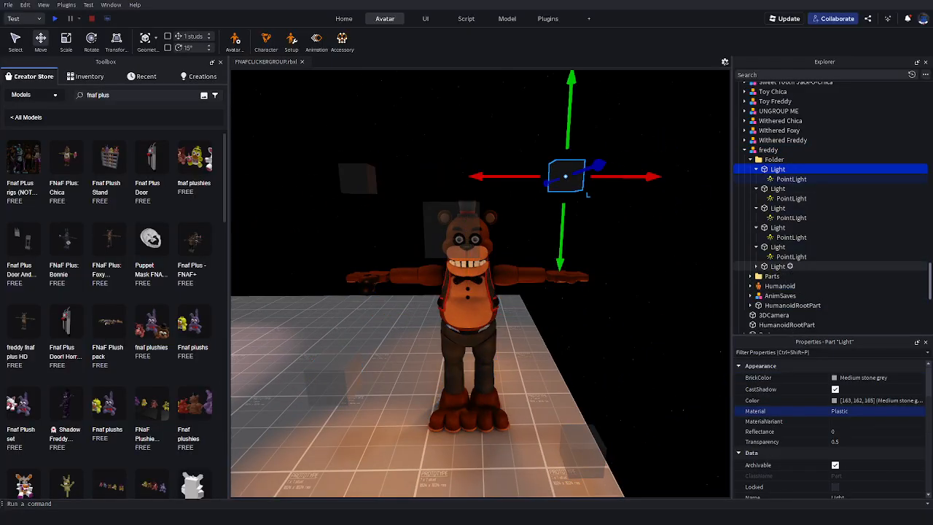
shift+click(778, 266)
click(835, 442)
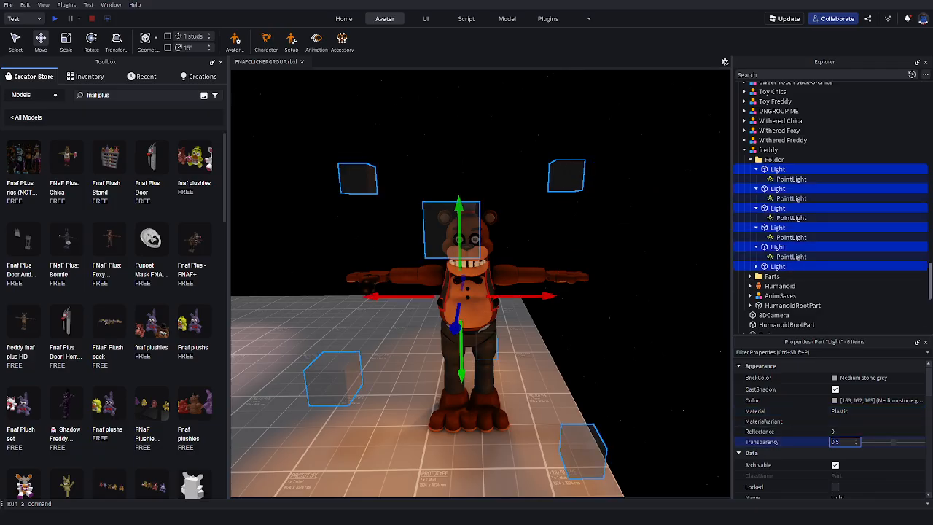
text(1)
key(Return)
click(634, 291)
key(s)
key(a)
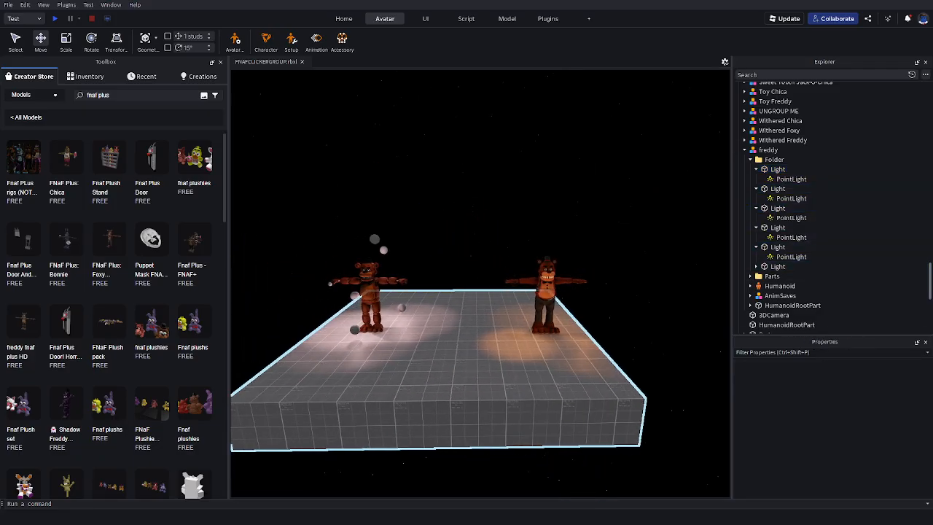
Move freddy a few studs across the floor toward the lit Freddy and focus on him
scroll(561, 295, up, 2)
drag(569, 295, 526, 314)
key(f)
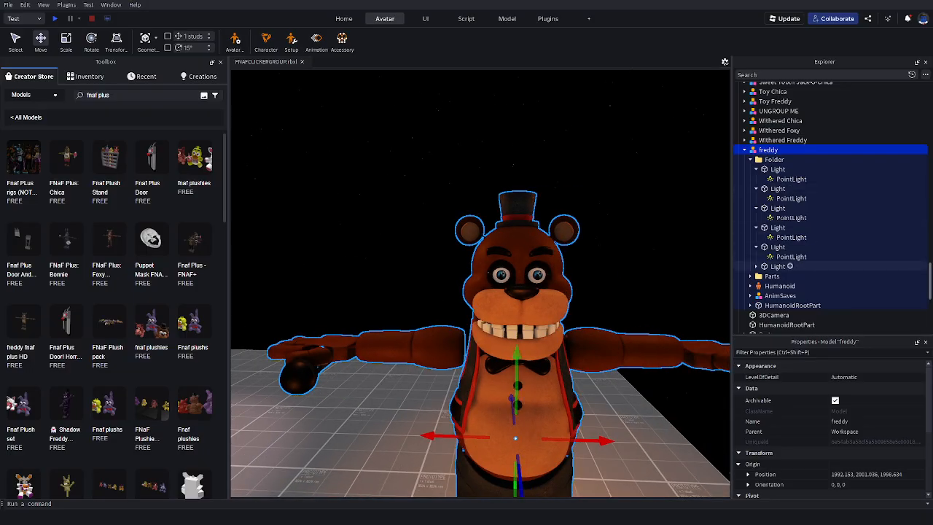
Set the color of the PointLights in freddy's first five Lights to [222, 77, 77]
click(778, 266)
click(791, 256)
ctrl+click(791, 178)
ctrl+click(790, 198)
ctrl+click(790, 218)
ctrl+click(790, 236)
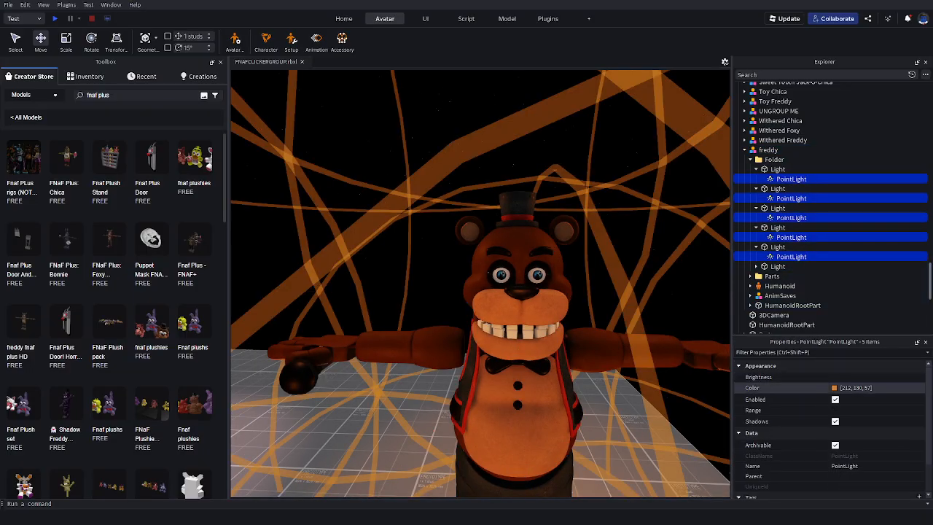
click(873, 388)
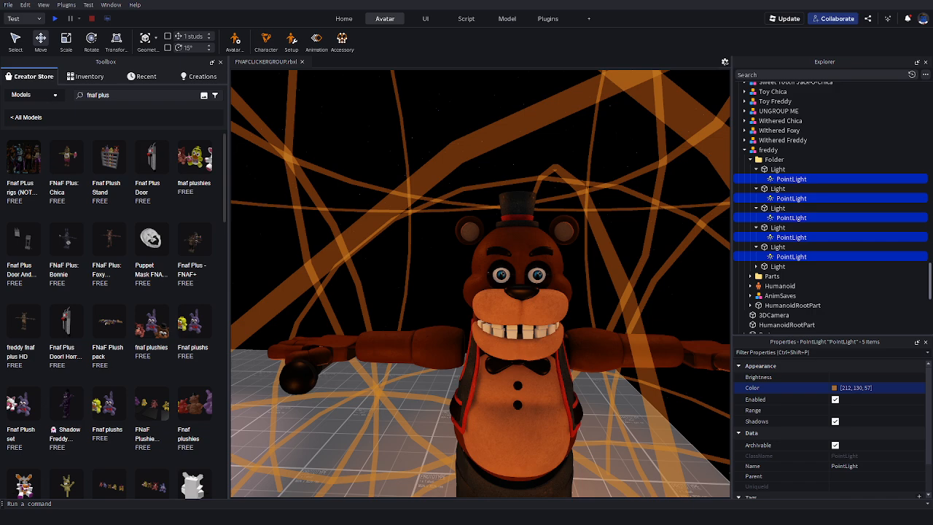
key(Return)
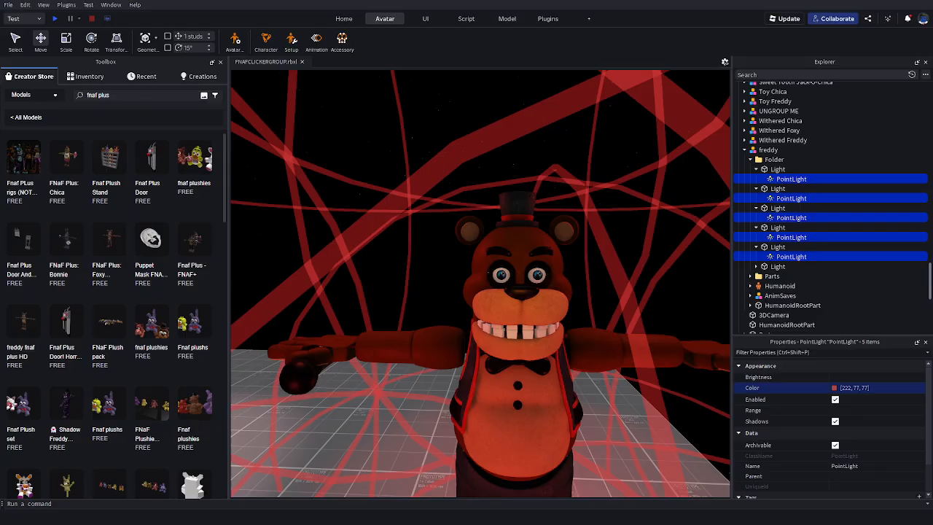
Compare the lighting on freddy with that on the lit Freddy from farther back
key(s)
right_drag(484, 321, 466, 341)
key(s)
click(583, 306)
key(s)
key(w)
key(s)
key(s)
key(s)
key(w)
key(a)
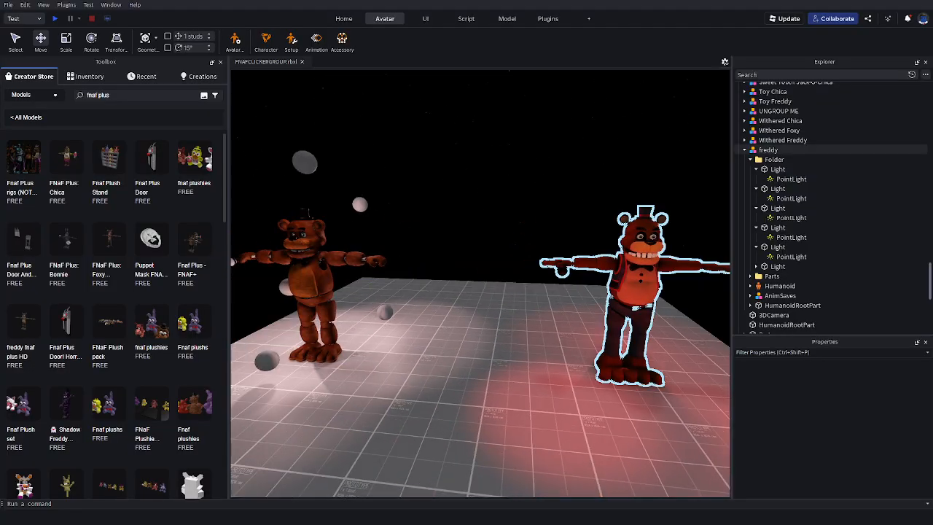
Move freddy across the floor to stand directly beside the lit Freddy
drag(645, 295, 405, 286)
key(a)
key(w)
right_drag(444, 292, 447, 321)
key(e)
key(s)
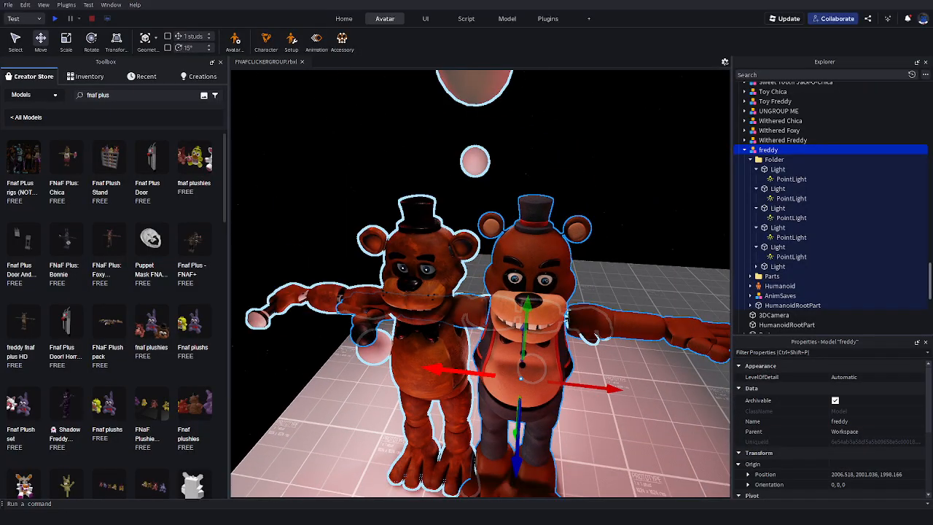
Move freddy back to the opposite side of the floor, away from the lit Freddy, and deselect him
key(s)
drag(447, 371, 560, 330)
click(539, 306)
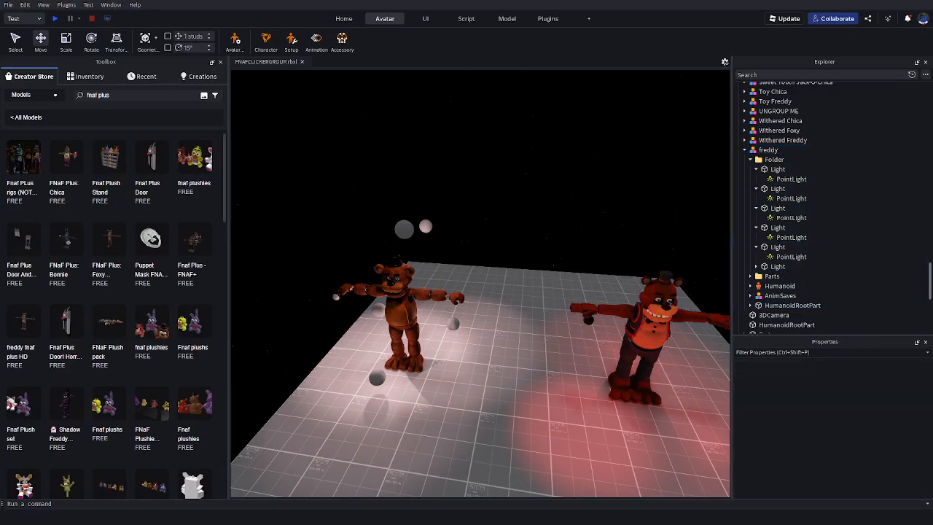
Select the five PointLights in the lit Freddy's Lights folder to check their color, brightness and range
right_drag(539, 306, 445, 295)
key(s)
key(a)
key(w)
key(w)
key(s)
key(w)
click(438, 290)
click(797, 247)
scroll(797, 247, down, 3)
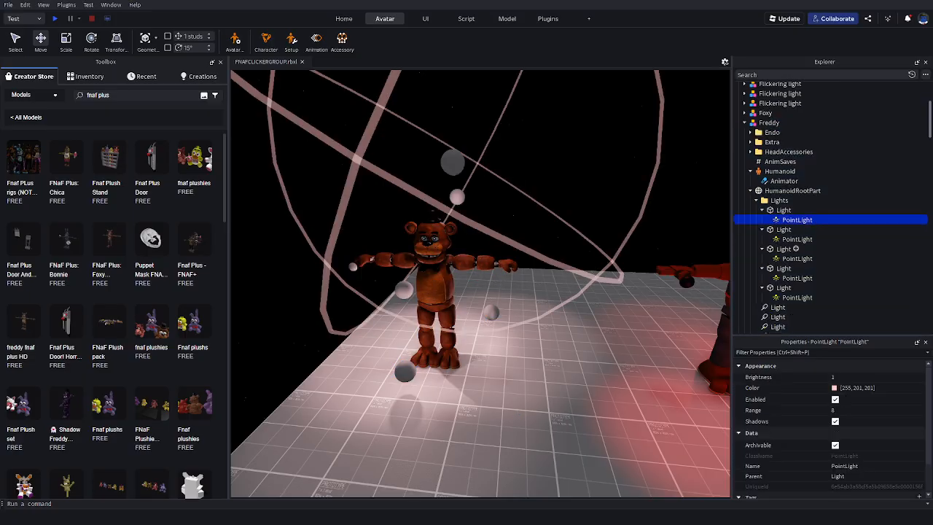
shift+click(797, 244)
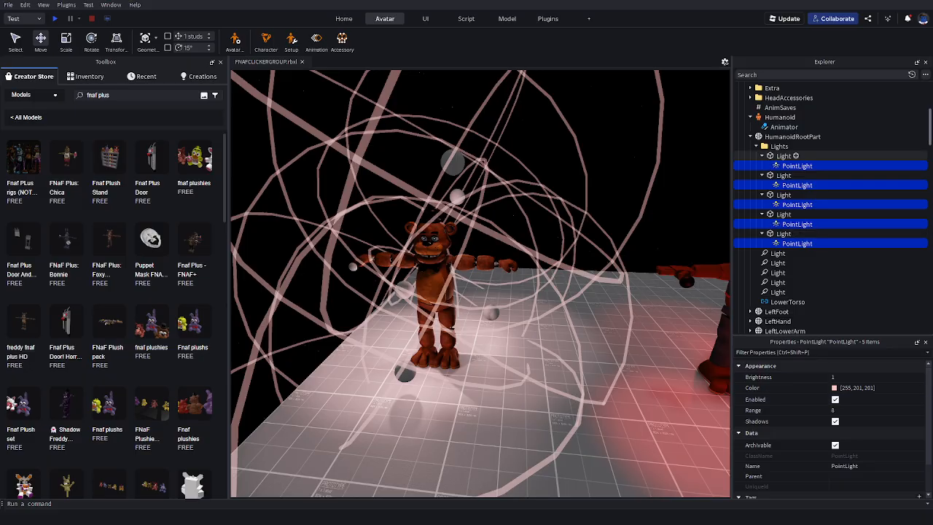
Set the transparency of the five Light parts in the lit Freddy's Lights folder to 1
click(783, 156)
shift+click(783, 233)
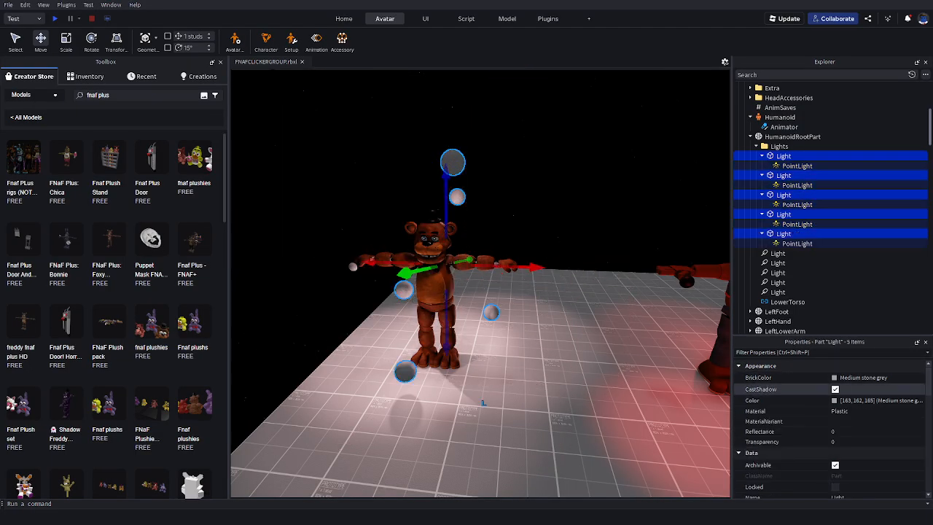
click(844, 441)
text(1)
key(Return)
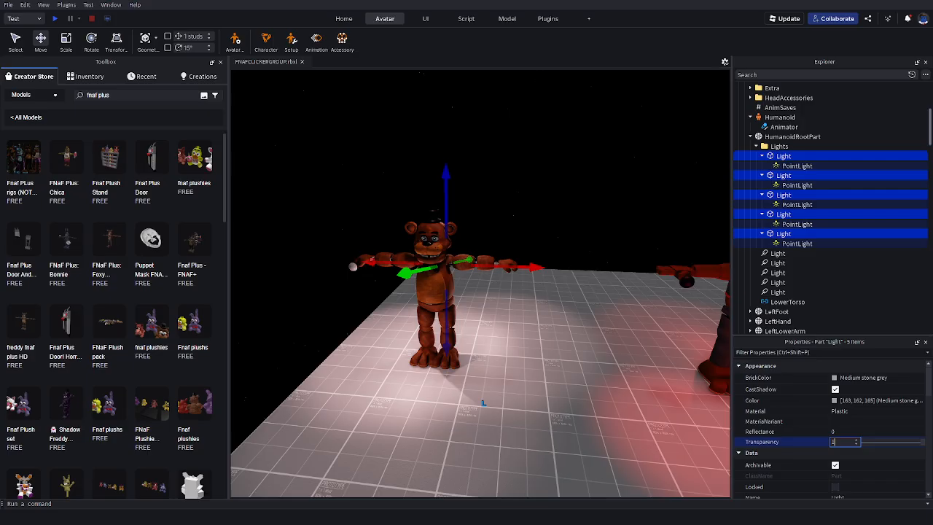
Deselect the Light parts and examine the lit Freddy's face and eyes up close
click(598, 211)
scroll(510, 291, down, 2)
right_drag(516, 320, 474, 234)
scroll(495, 299, up, 4)
scroll(492, 251, down, 5)
scroll(491, 269, up, 6)
scroll(484, 255, down, 2)
scroll(477, 270, up, 4)
mouse_move(477, 269)
right_down()
mouse_move(499, 265)
mouse_move(485, 266)
right_up()
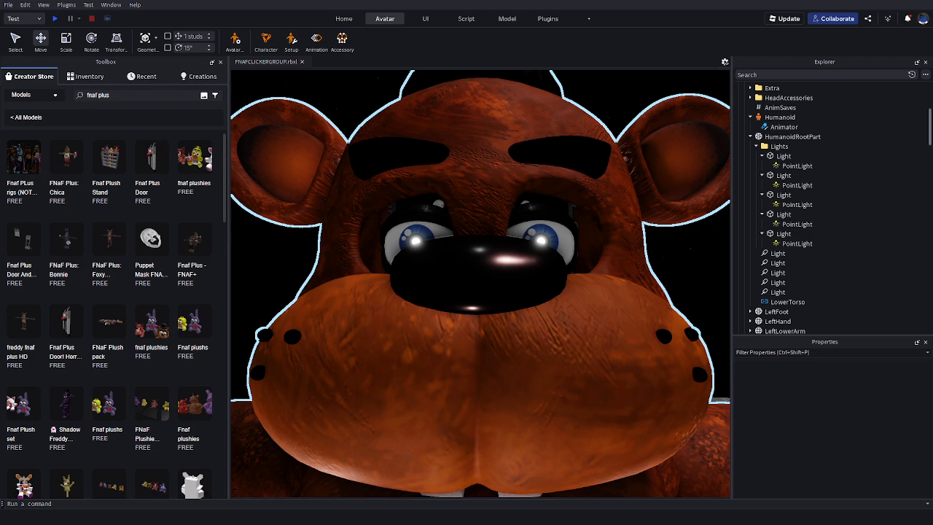
key(s)
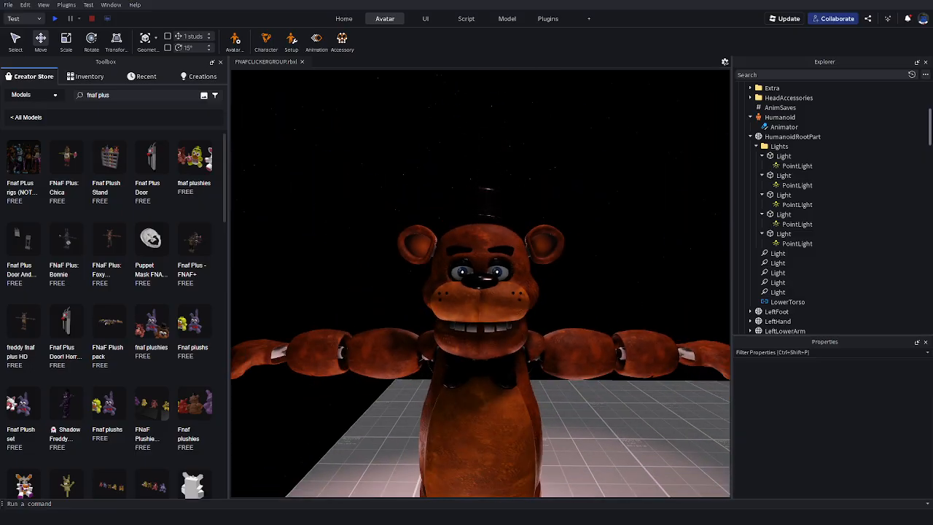
Examine freddy's face, eye sockets and body from close and from farther back to compare him with the lit Freddy
key(d)
key(d)
key(d)
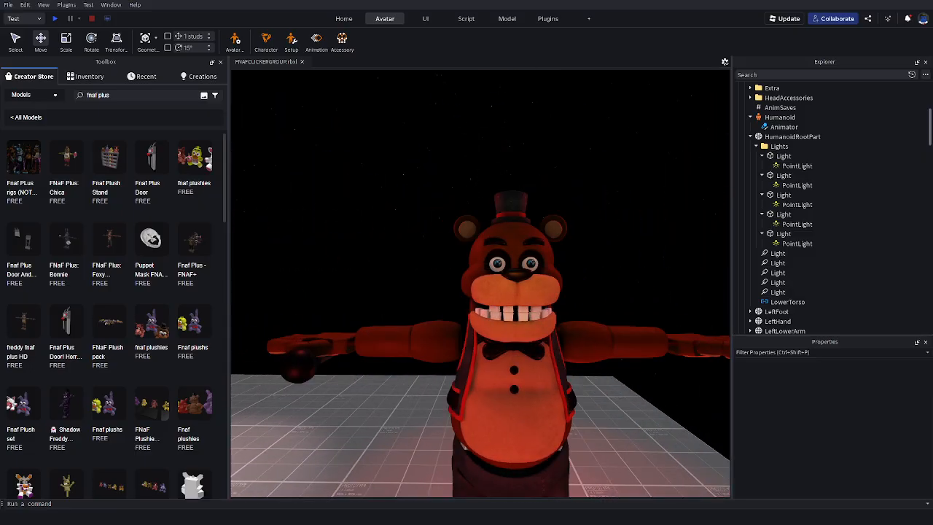
key(w)
key(e)
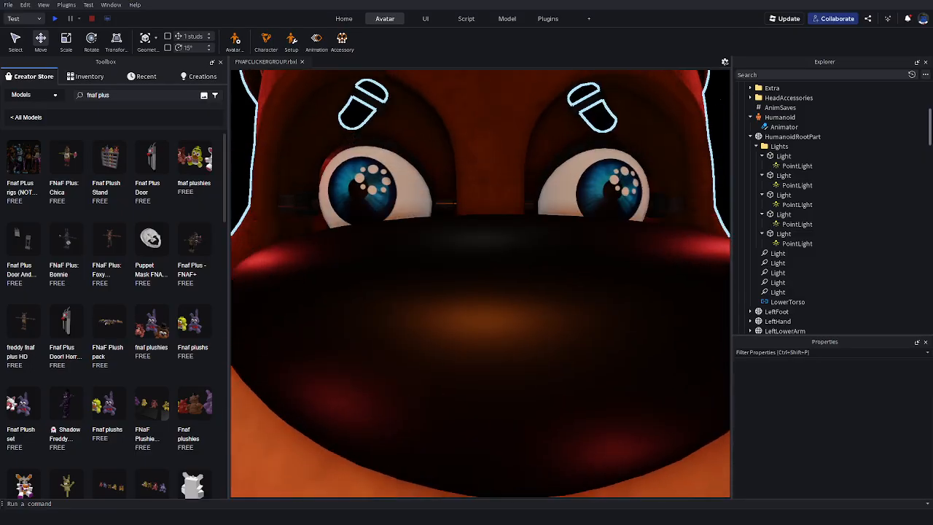
key(s)
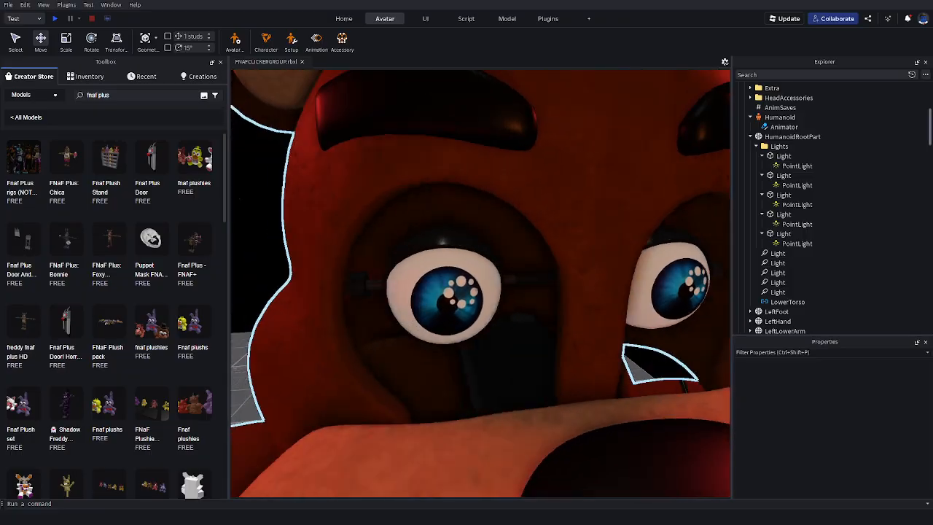
key(a)
key(d)
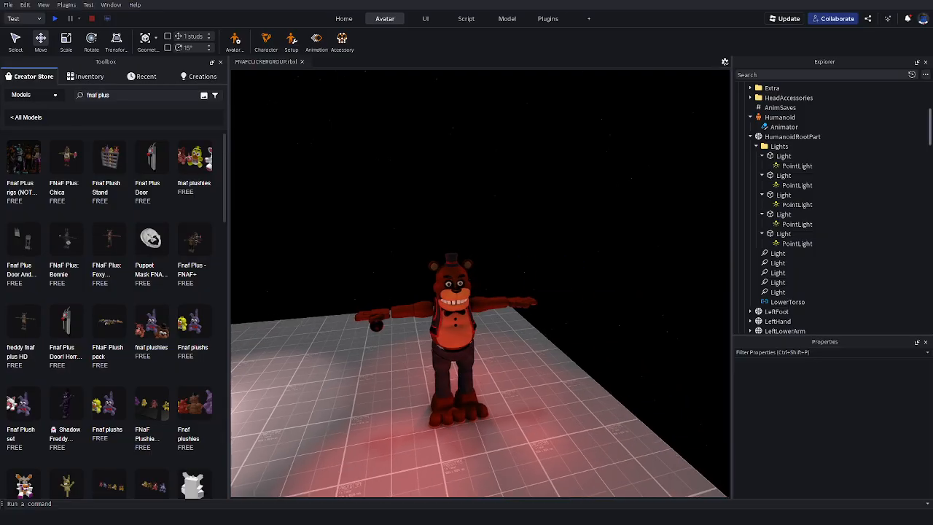
key(w)
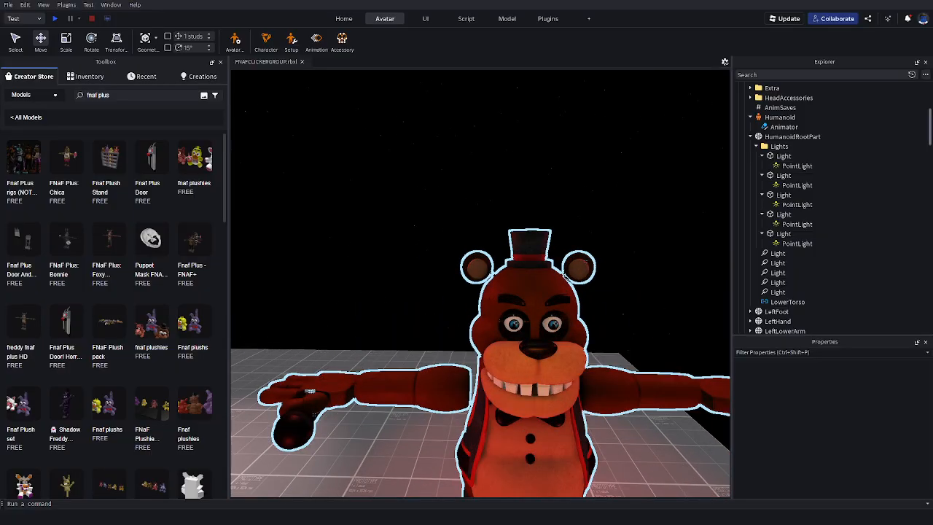
key(s)
Select freddy, expand his Parts folder and check the first BONNIE FNAF PLUS meshes one by one against the model
click(519, 397)
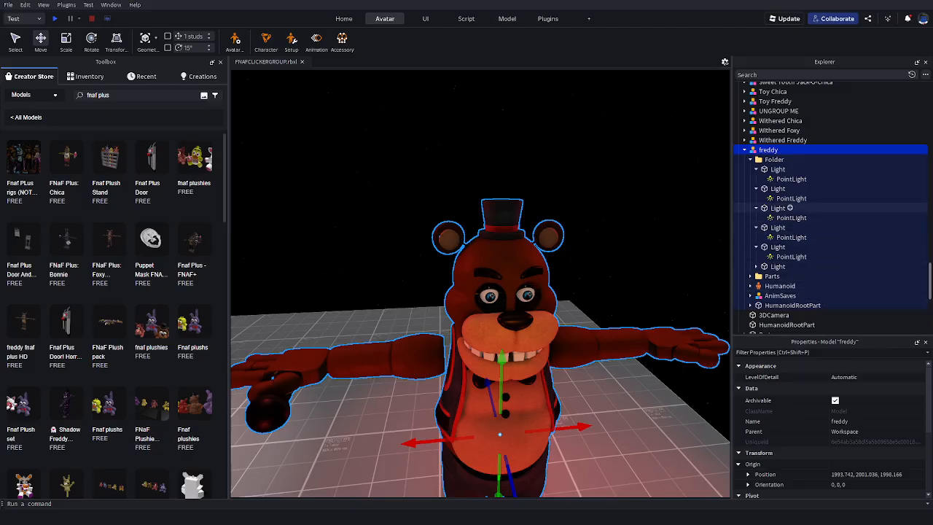
click(750, 275)
scroll(750, 275, down, 3)
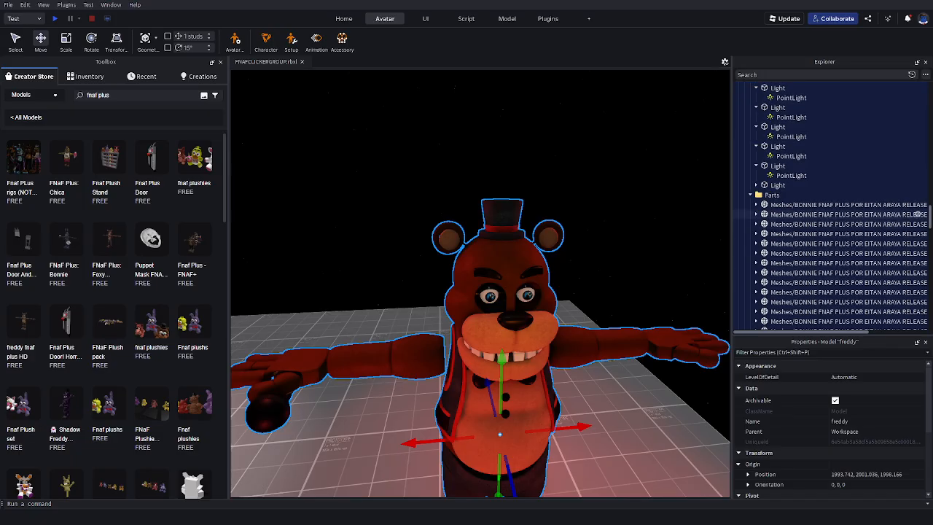
click(917, 205)
click(916, 214)
click(917, 223)
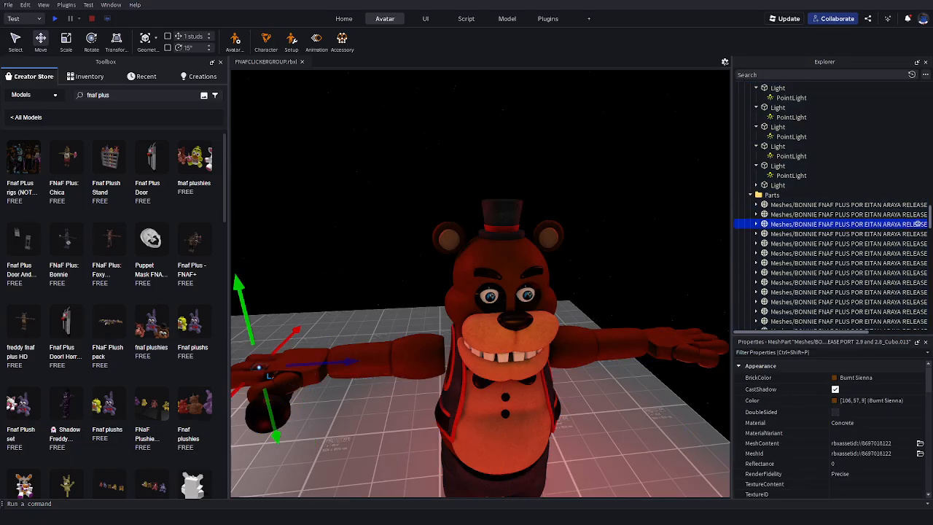
click(917, 233)
click(916, 243)
click(917, 253)
click(917, 262)
click(917, 272)
click(917, 281)
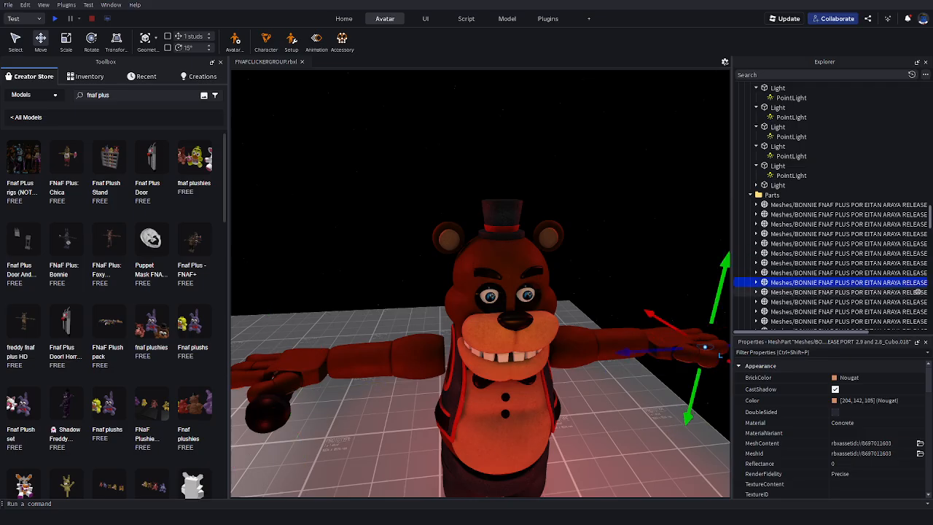
click(917, 291)
click(916, 301)
click(916, 311)
click(916, 321)
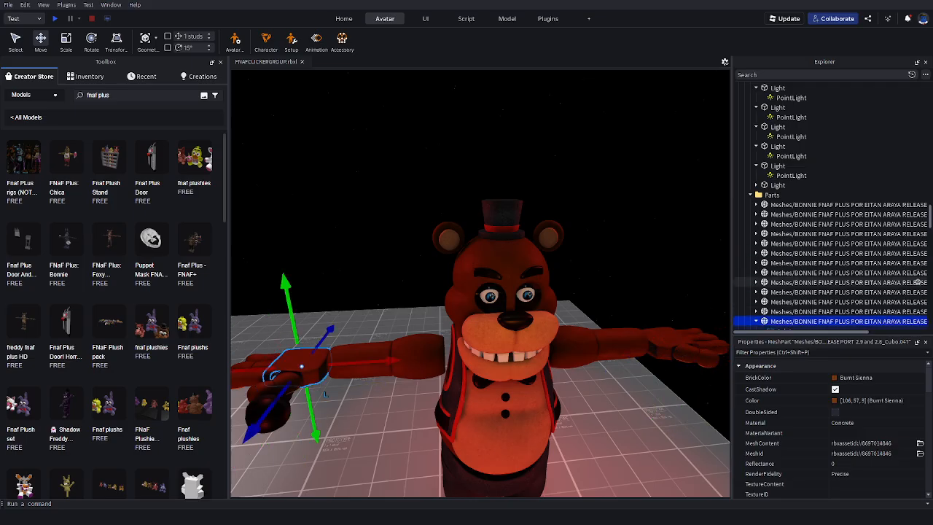
Check the remaining BONNIE FNAF PLUS meshes and the Hip's Inaccurate meshes one by one, looking for the head
scroll(783, 282, down, 2)
click(783, 257)
click(782, 277)
click(755, 266)
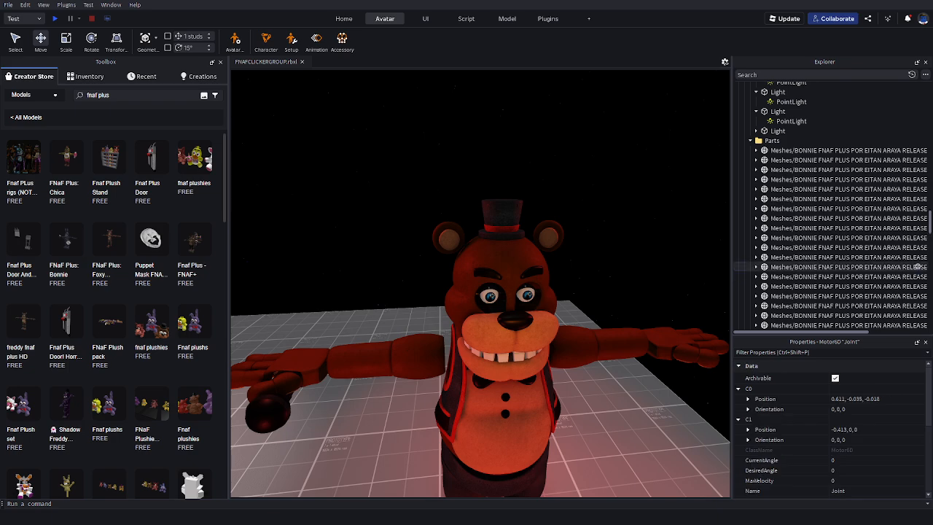
click(917, 276)
click(917, 286)
click(916, 296)
click(917, 305)
click(917, 315)
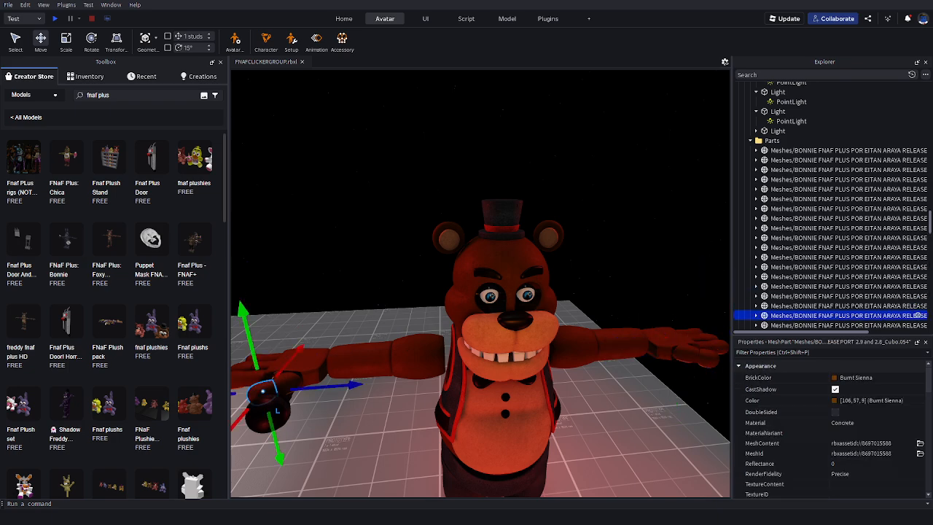
click(917, 325)
scroll(916, 324, down, 2)
click(916, 280)
click(916, 290)
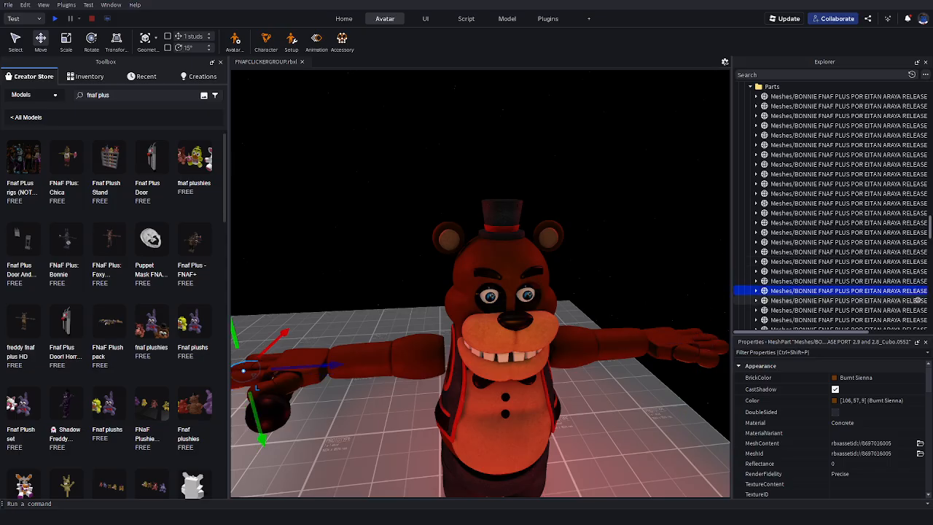
click(917, 300)
click(916, 309)
click(916, 319)
scroll(916, 227, down, 7)
scroll(916, 215, up, 2)
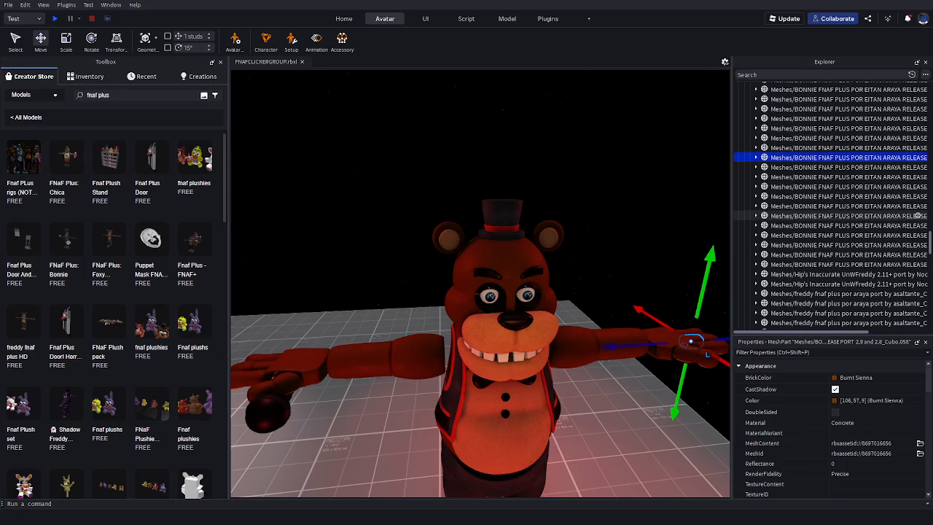
click(916, 167)
click(917, 176)
click(917, 187)
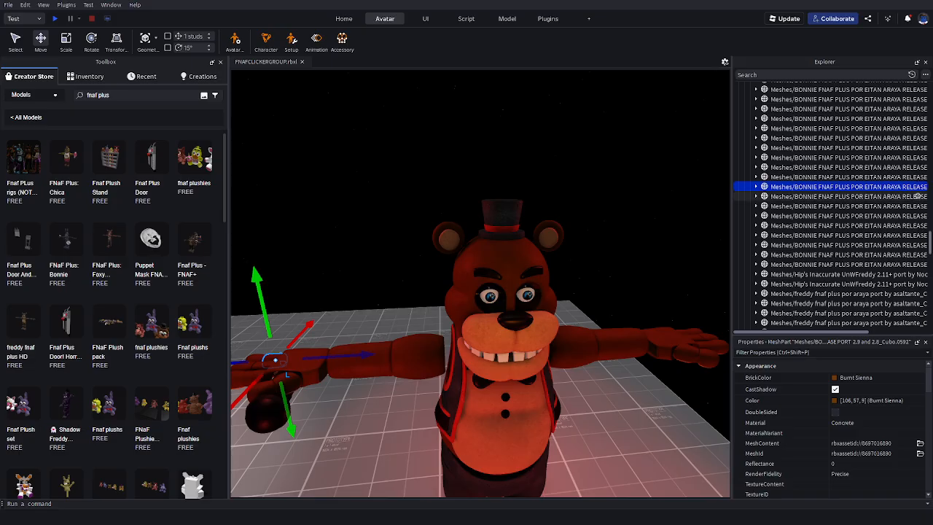
click(917, 196)
click(917, 206)
click(916, 216)
click(917, 225)
click(917, 235)
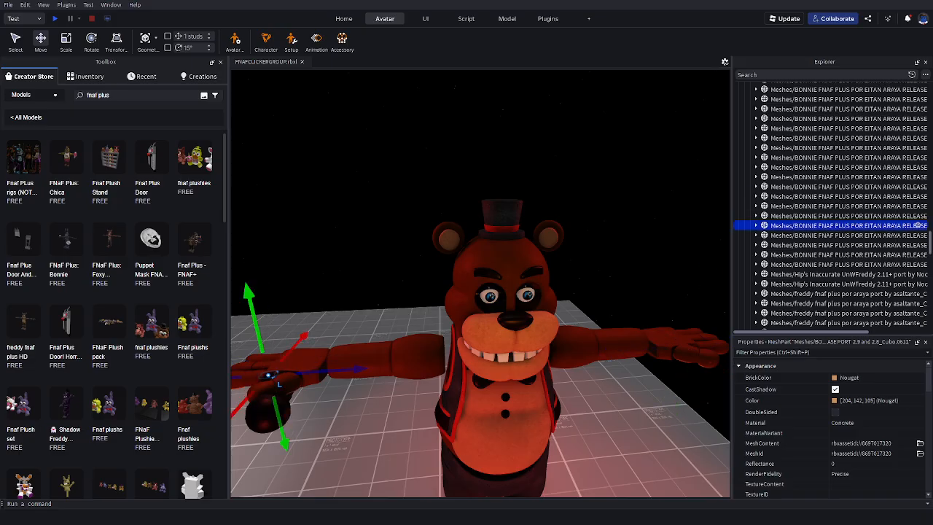
click(917, 245)
click(917, 254)
click(916, 264)
click(916, 274)
click(916, 283)
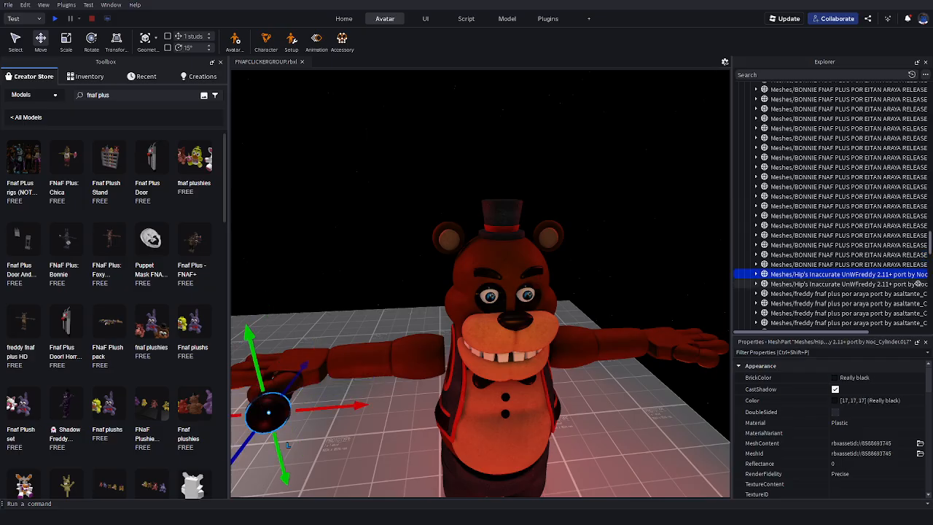
Step through the "freddy fnaf plus por araya" meshes in the Parts folder one by one to find freddy's head mesh
click(917, 293)
click(916, 302)
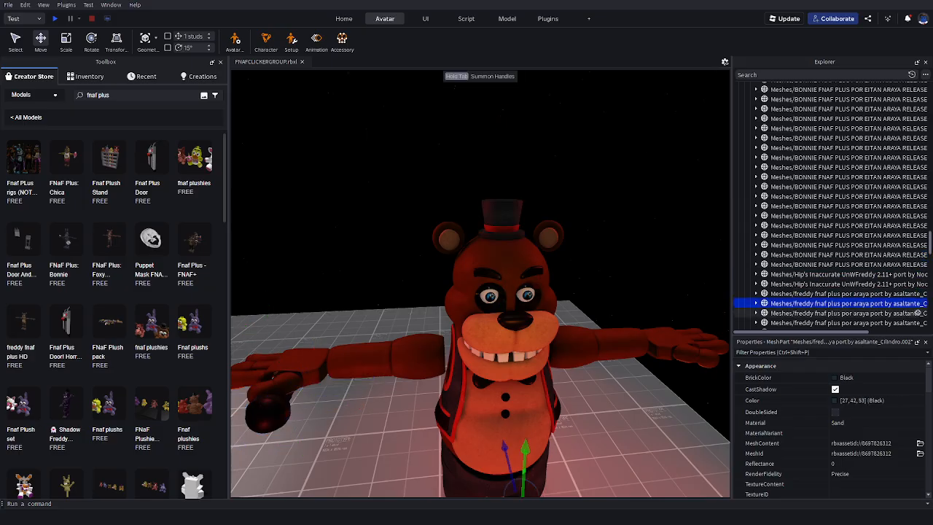
click(917, 293)
click(916, 302)
click(917, 313)
click(917, 323)
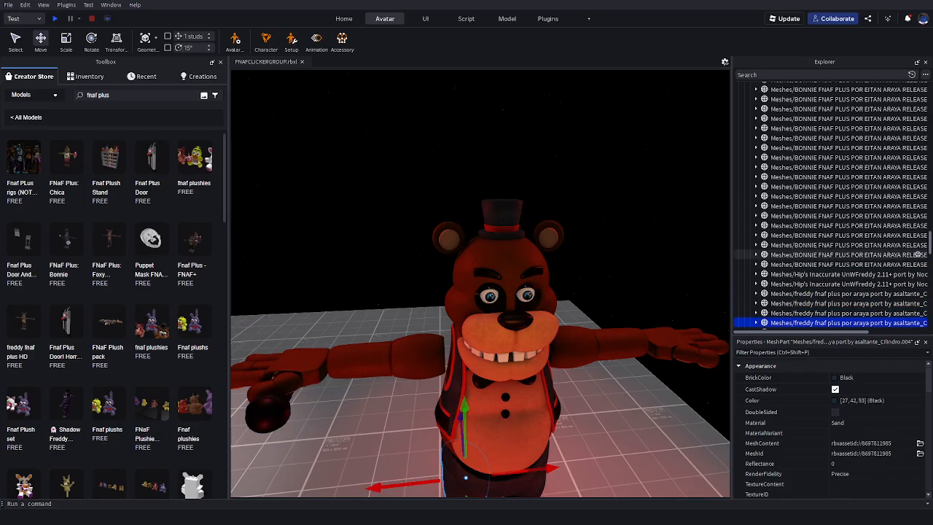
scroll(916, 254, down, 2)
click(916, 277)
click(916, 287)
click(917, 298)
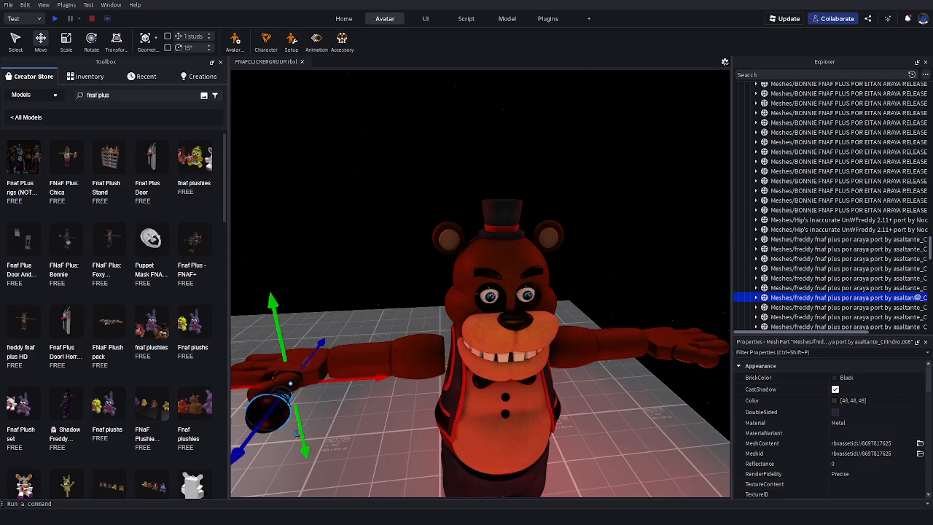
click(916, 288)
click(917, 297)
click(916, 317)
click(917, 307)
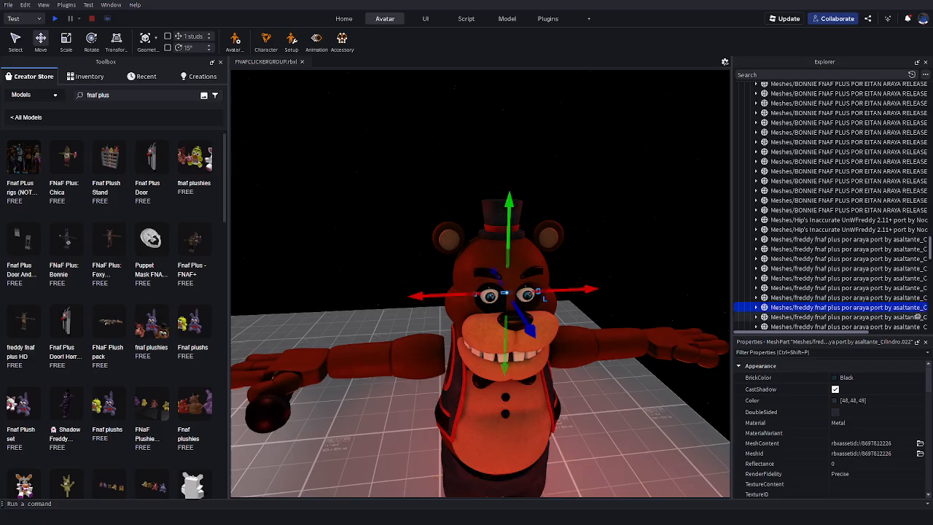
click(917, 317)
scroll(917, 291, down, 2)
click(916, 272)
click(917, 282)
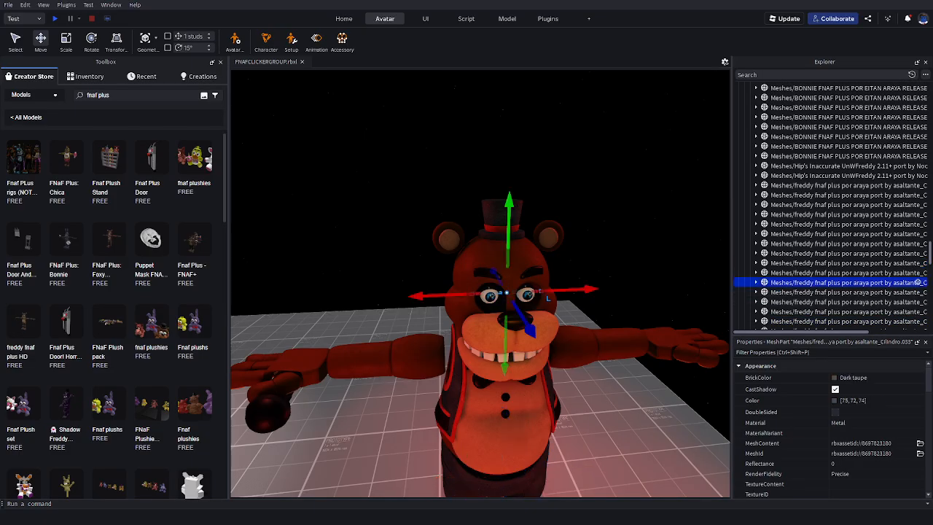
click(917, 291)
click(916, 282)
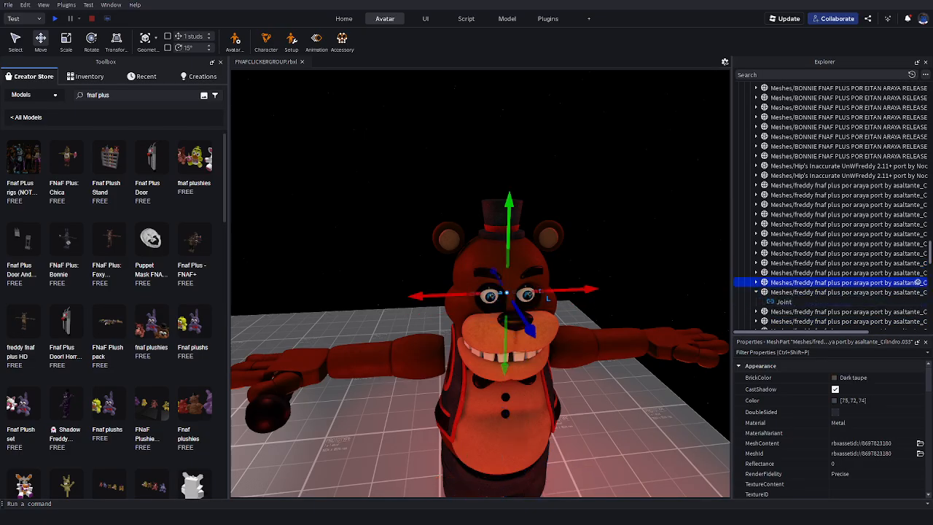
scroll(916, 273, down, 1)
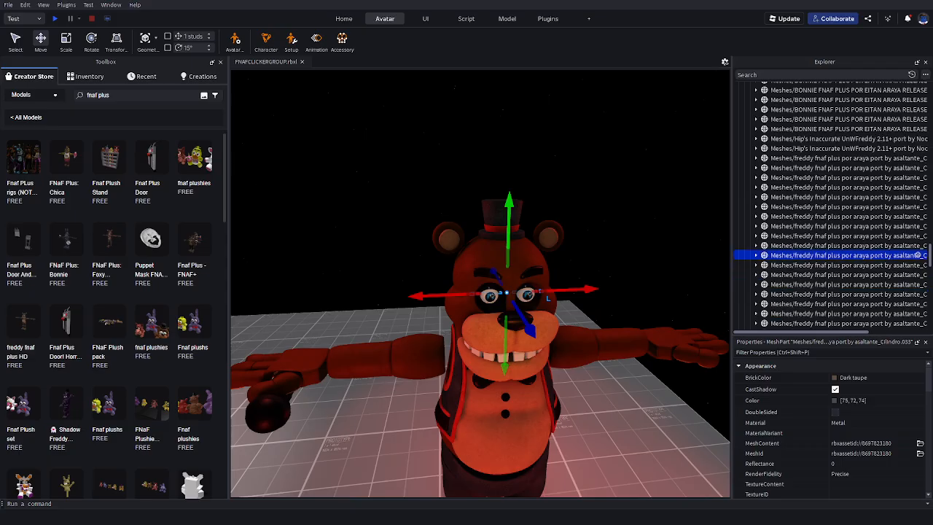
click(917, 265)
click(917, 274)
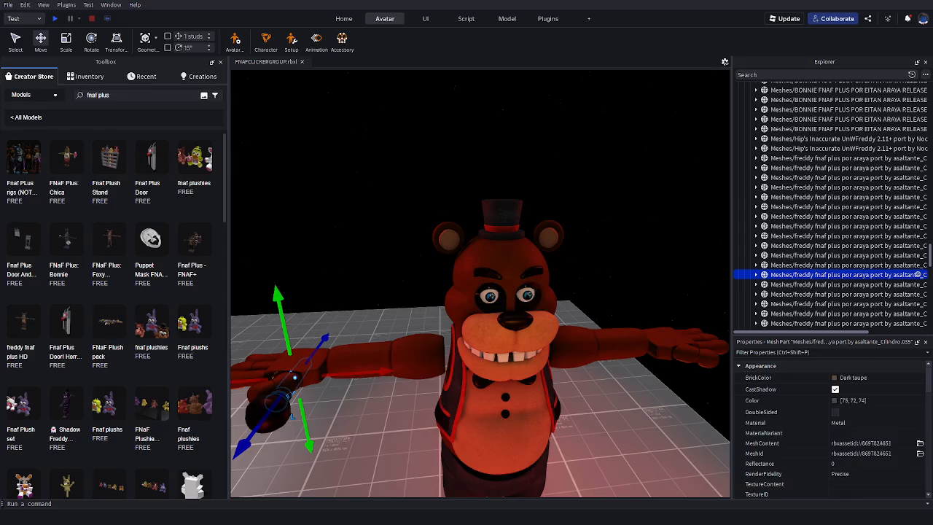
click(916, 283)
click(916, 294)
click(917, 303)
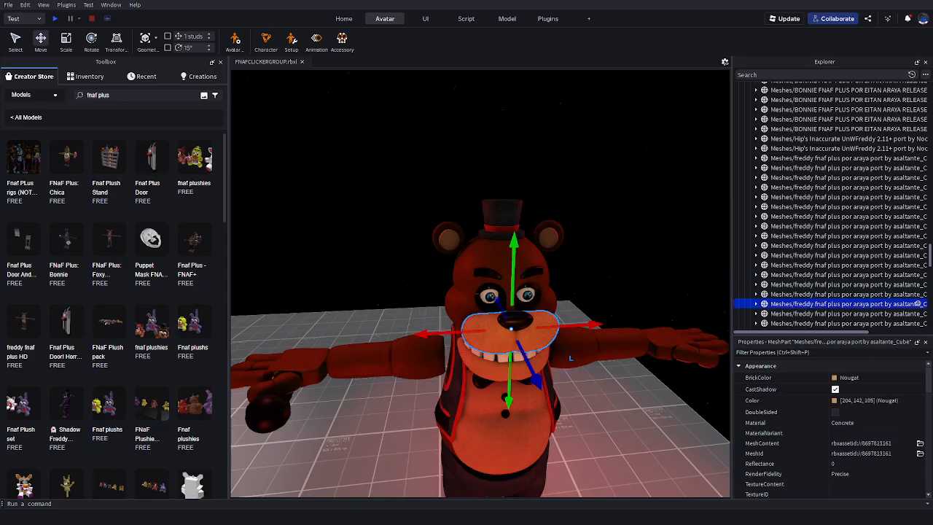
click(916, 313)
scroll(917, 284, down, 2)
click(916, 269)
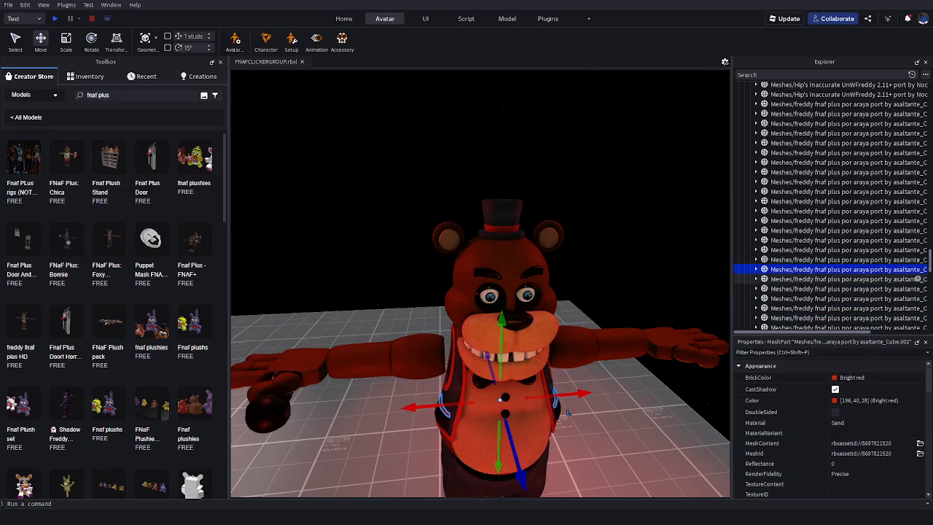
click(916, 279)
Duplicate freddy's head mesh, Cube.004, and nest the copy under the original head mesh
click(916, 288)
key(f)
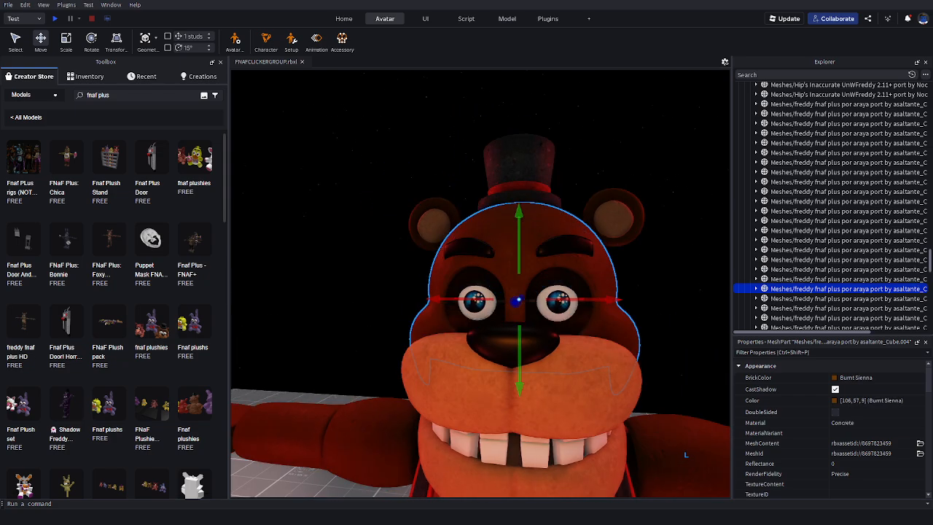
click(916, 298)
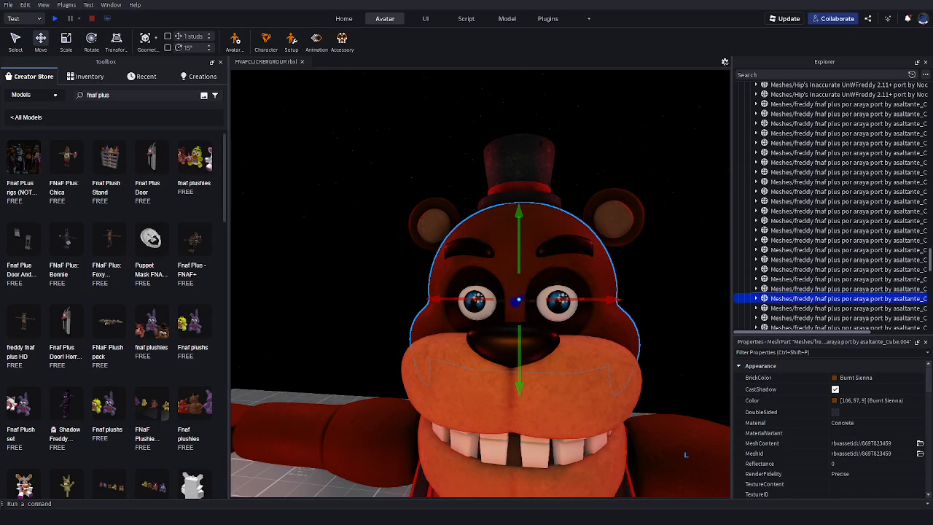
drag(916, 298, 917, 289)
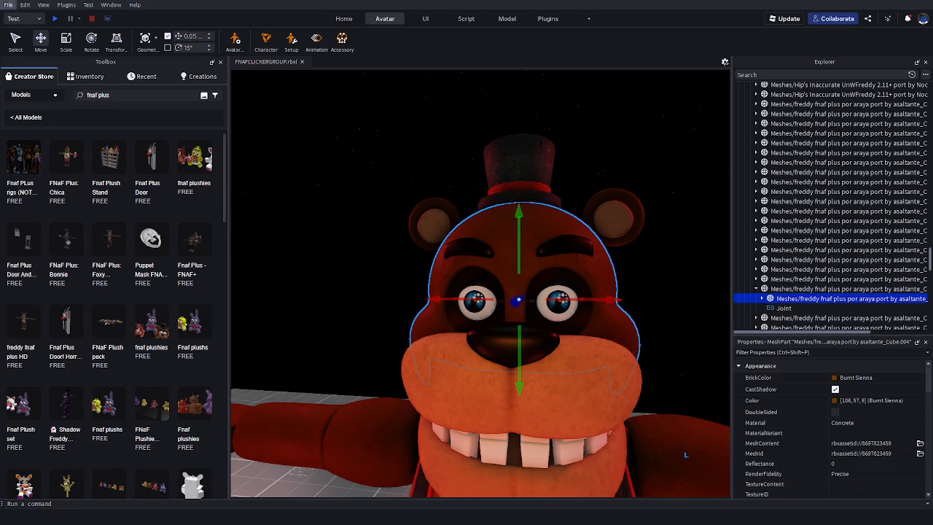
Scale the nested head mesh copy slightly smaller in width, height and depth, using 0.05-stud snapping
key(ctrl+3)
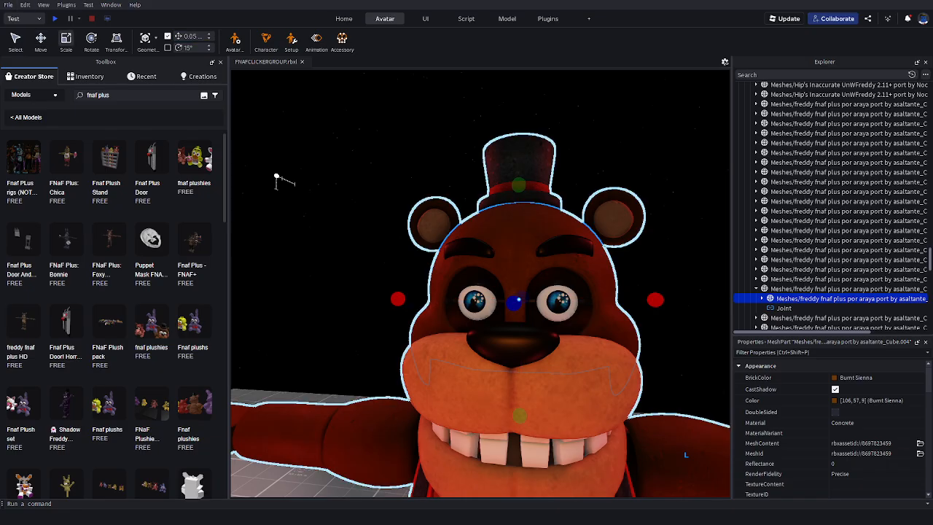
right_drag(685, 454, 628, 399)
drag(351, 290, 358, 289)
right_drag(358, 289, 385, 288)
drag(465, 169, 466, 177)
right_drag(495, 256, 580, 302)
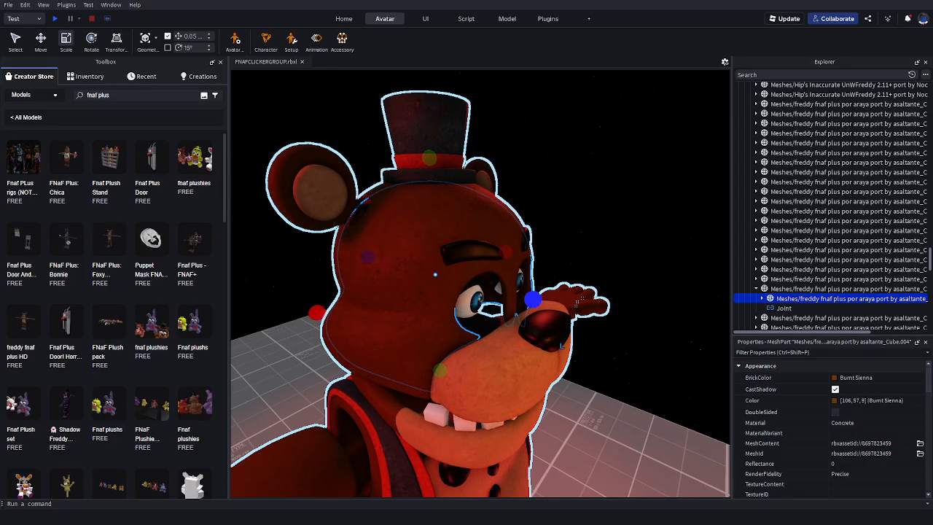
drag(533, 299, 525, 298)
right_drag(525, 298, 466, 300)
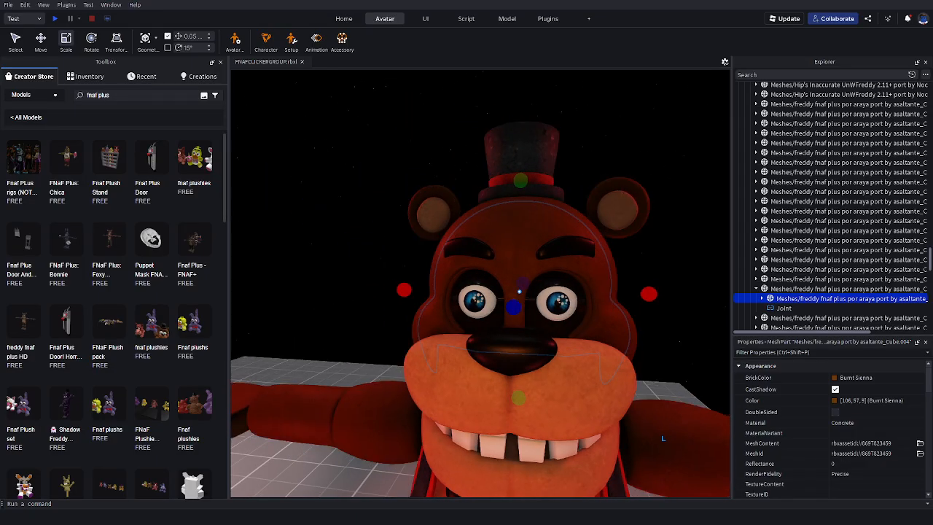
Colour the nested head mesh copy Really black and set its material to Neon
click(835, 377)
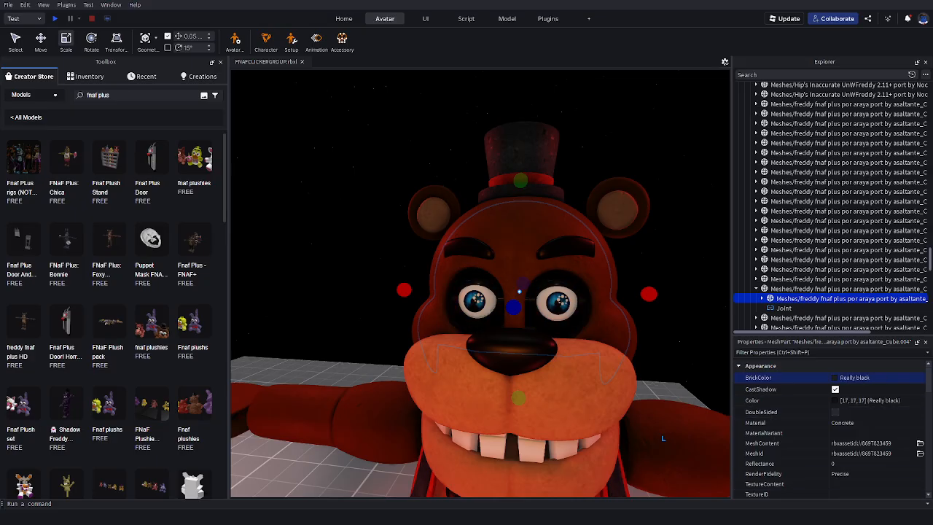
key(Down)
key(Down)
key(Down)
key(Down)
key(Down)
key(Down)
key(Down)
key(Down)
key(Down)
key(Down)
key(Down)
key(Down)
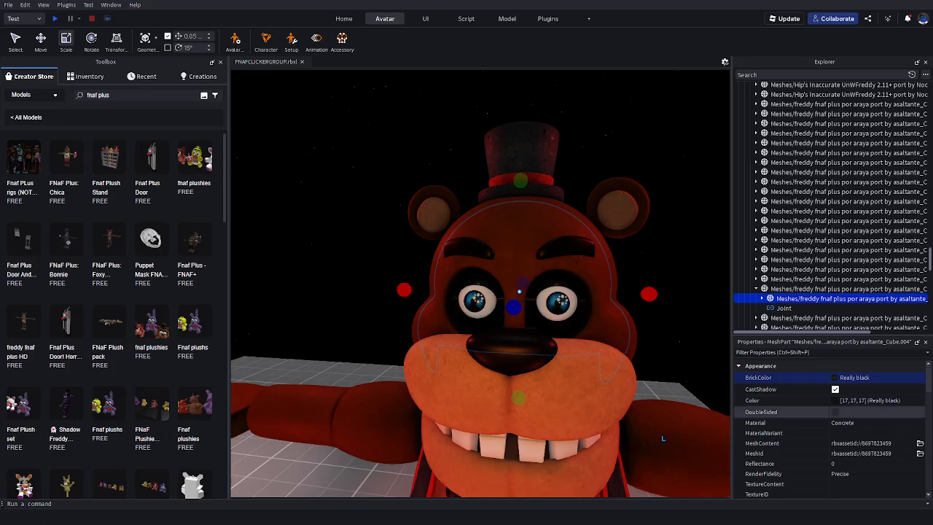
key(Up)
key(Up)
key(Up)
key(Up)
key(Up)
key(Up)
key(Up)
key(Up)
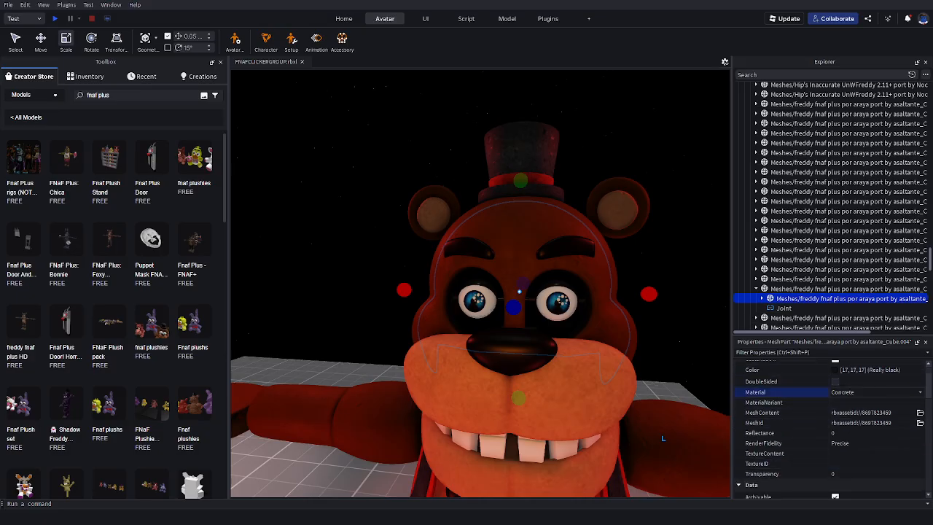
click(874, 463)
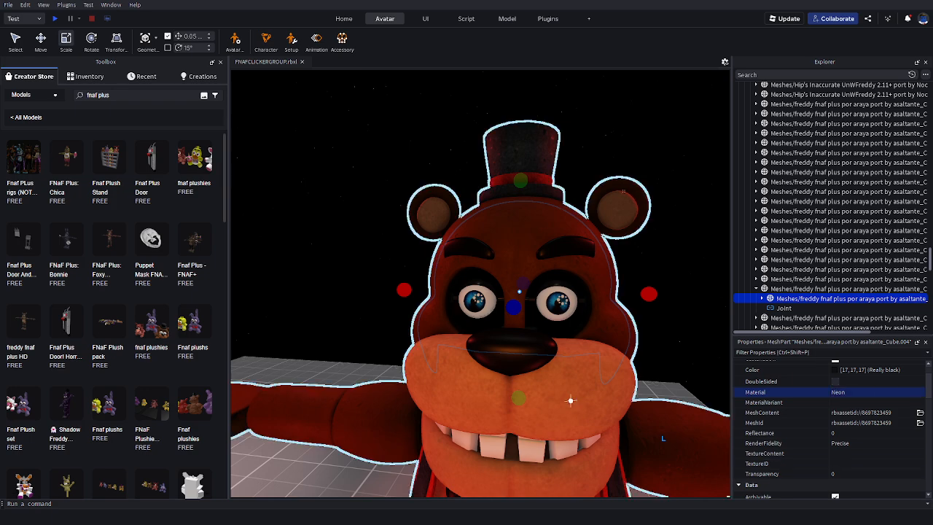
Set the nested head copy's transparency to 0.7 and check how freddy's face looks
right_drag(571, 400, 561, 409)
key(Down)
key(Down)
key(Down)
key(Down)
key(Down)
key(Down)
key(Down)
key(Down)
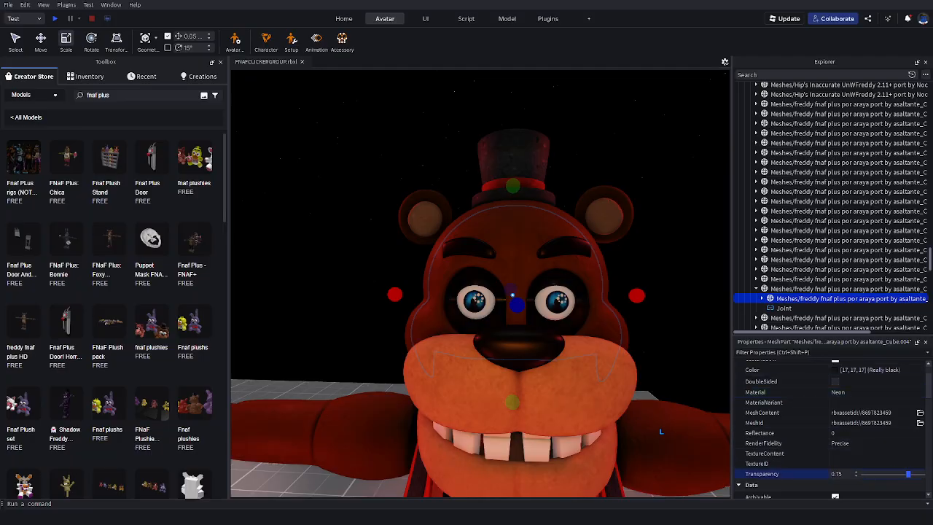
drag(922, 474, 905, 473)
right_drag(704, 391, 664, 430)
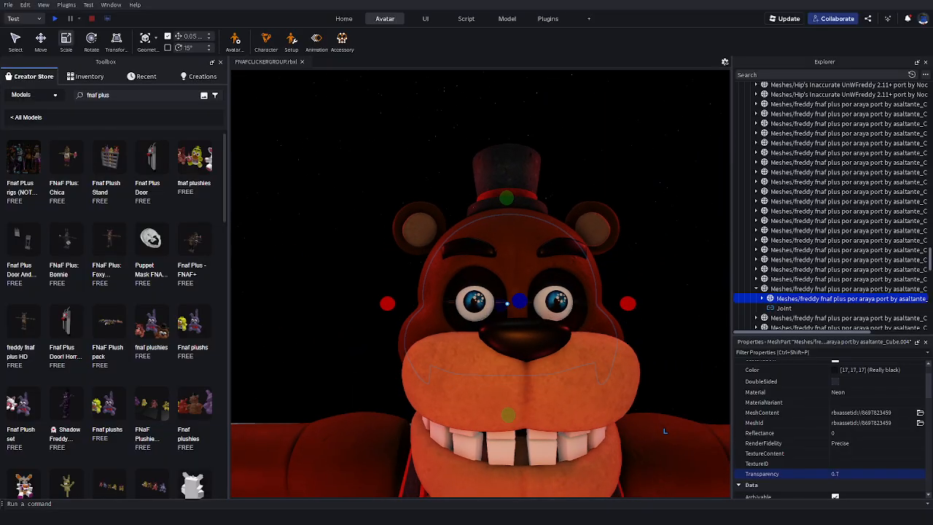
Set the nested head copy's transparency to 0.8, judging it on freddy's eye sockets, and deselect it
scroll(691, 386, up, 4)
right_drag(691, 387, 685, 387)
click(835, 474)
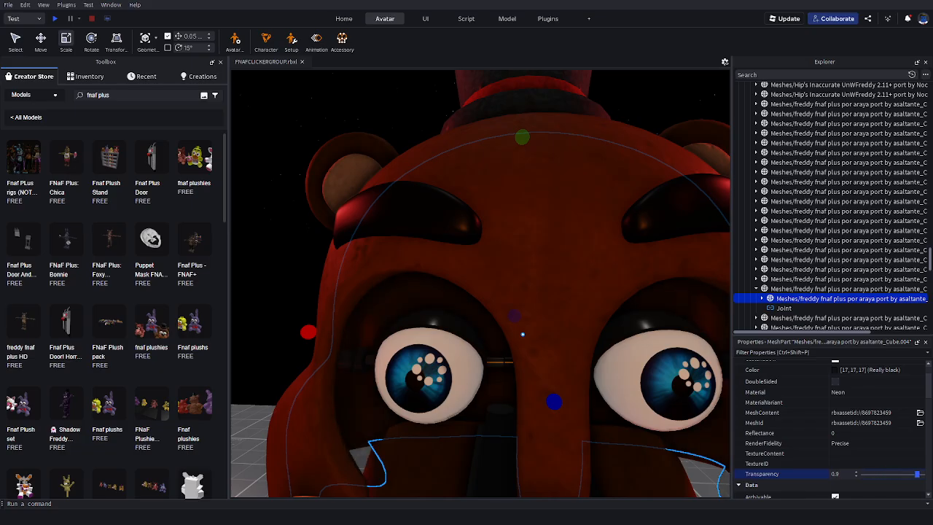
drag(920, 473, 913, 474)
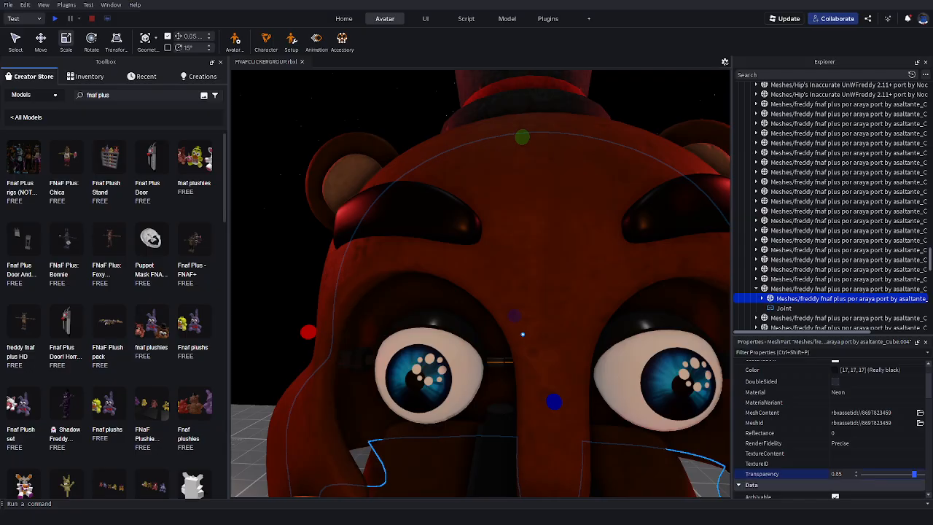
scroll(618, 400, down, 10)
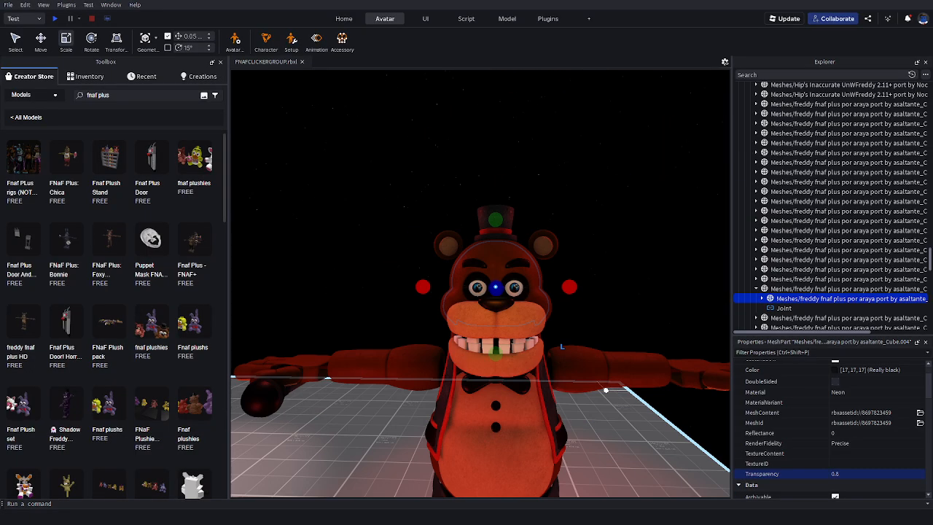
click(618, 219)
Examine freddy's face and body lighting from near and far, alongside the other lit Freddy
scroll(617, 219, up, 4)
scroll(618, 219, down, 3)
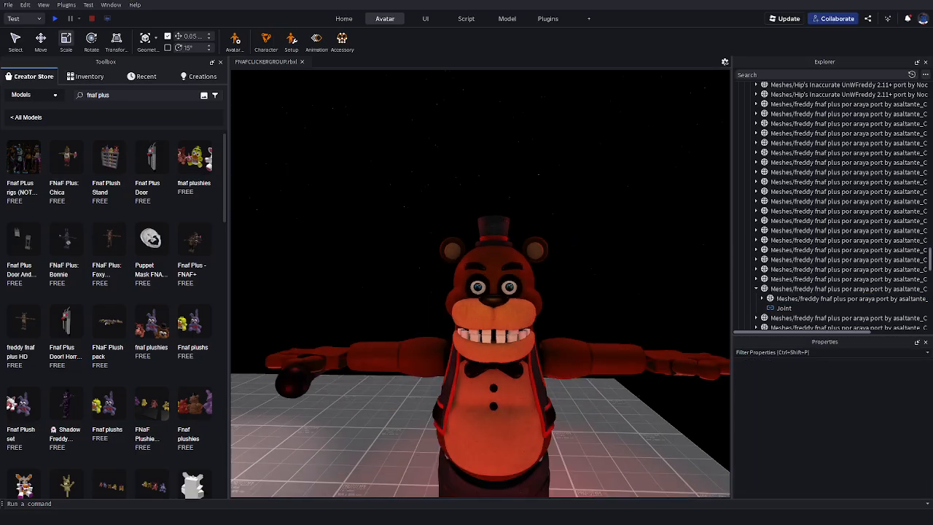
scroll(551, 329, down, 4)
scroll(552, 329, up, 4)
right_drag(618, 325, 586, 322)
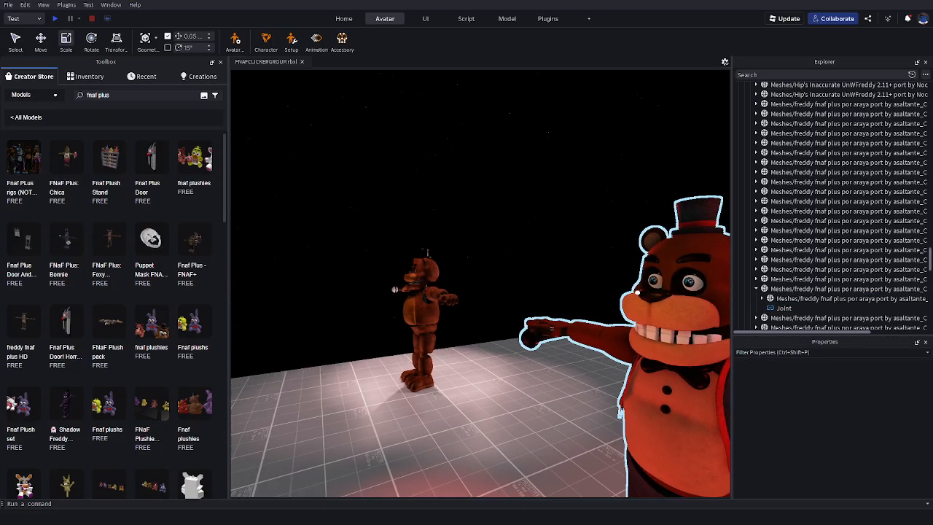
key(a)
key(w)
key(d)
key(s)
key(d)
key(w)
key(s)
key(a)
key(w)
key(s)
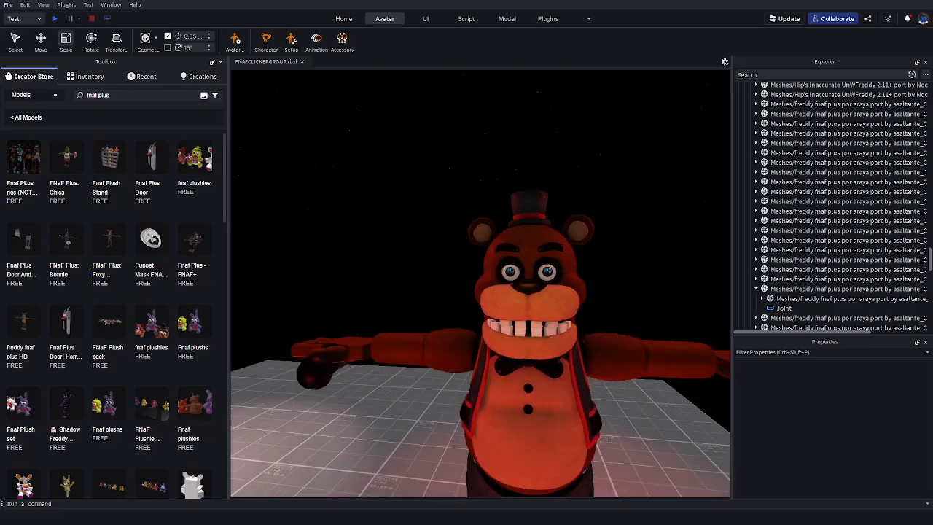
Examine the other lit Freddy model from the front and side, and compare its lighting with freddy's
key(w)
mouse_move(637, 292)
right_down()
mouse_move(651, 290)
mouse_move(622, 290)
right_up()
key(d)
key(s)
key(w)
key(d)
key(d)
key(w)
key(s)
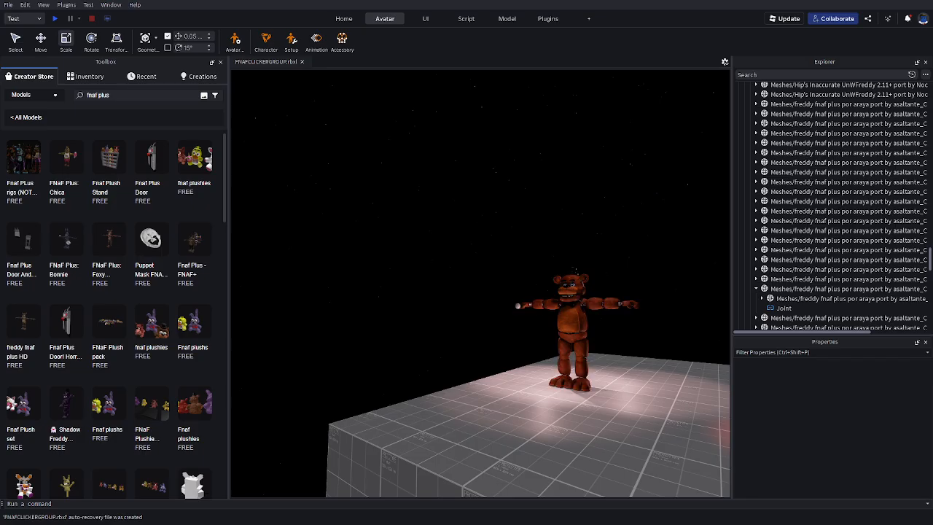
key(w)
right_drag(575, 314, 594, 314)
key(s)
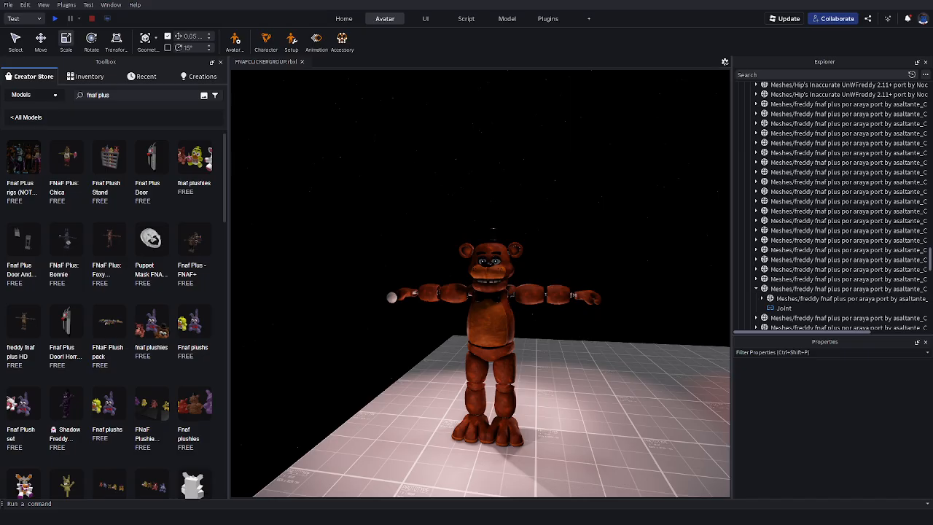
key(s)
key(d)
mouse_move(462, 259)
right_down()
mouse_move(496, 258)
mouse_move(433, 259)
mouse_move(462, 259)
right_up()
key(w)
key(a)
key(d)
key(w)
key(a)
key(d)
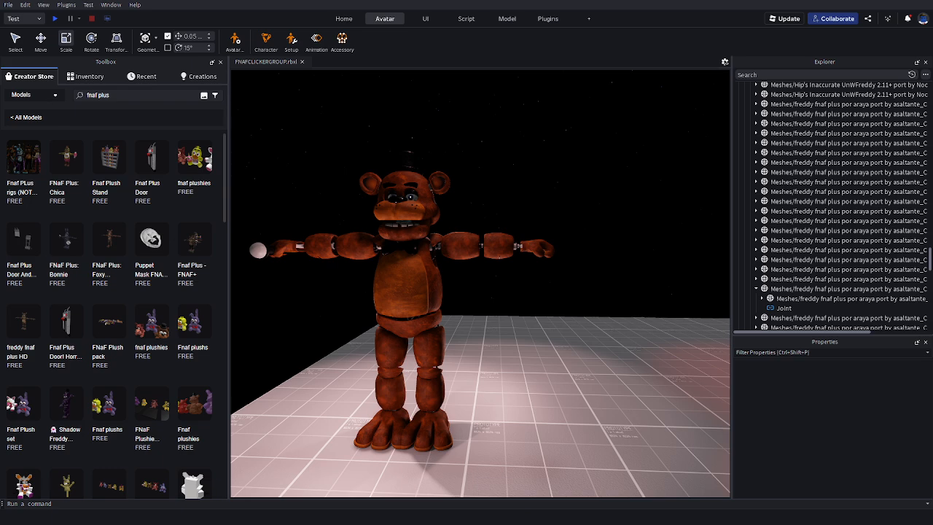
key(s)
key(d)
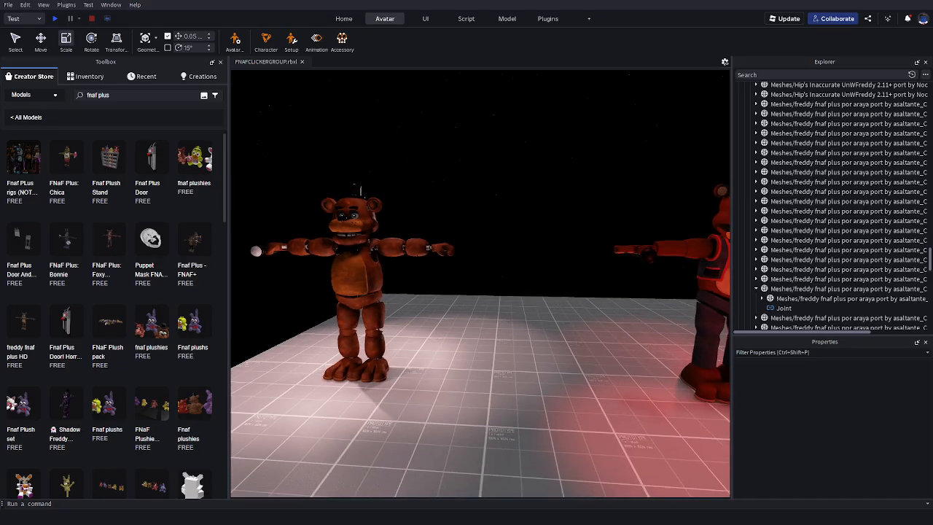